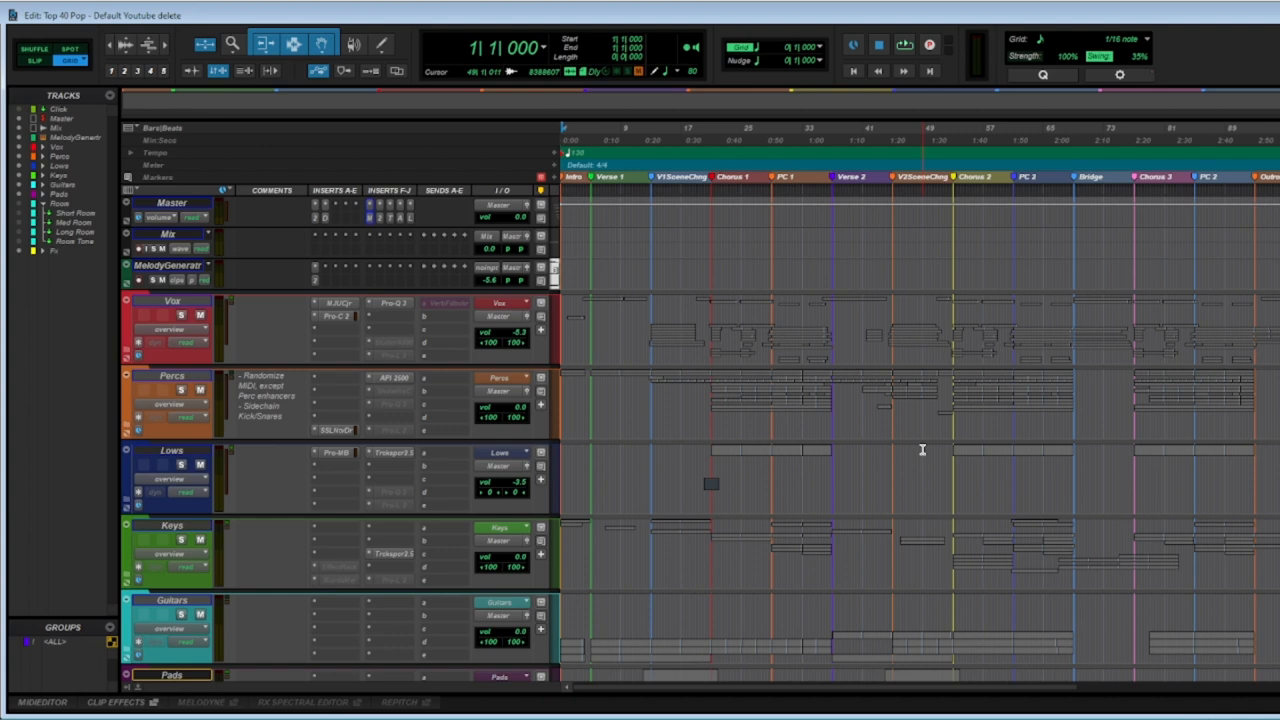
Create eight new stereo instrument tracks in the session.
scroll(922, 450, down, 5)
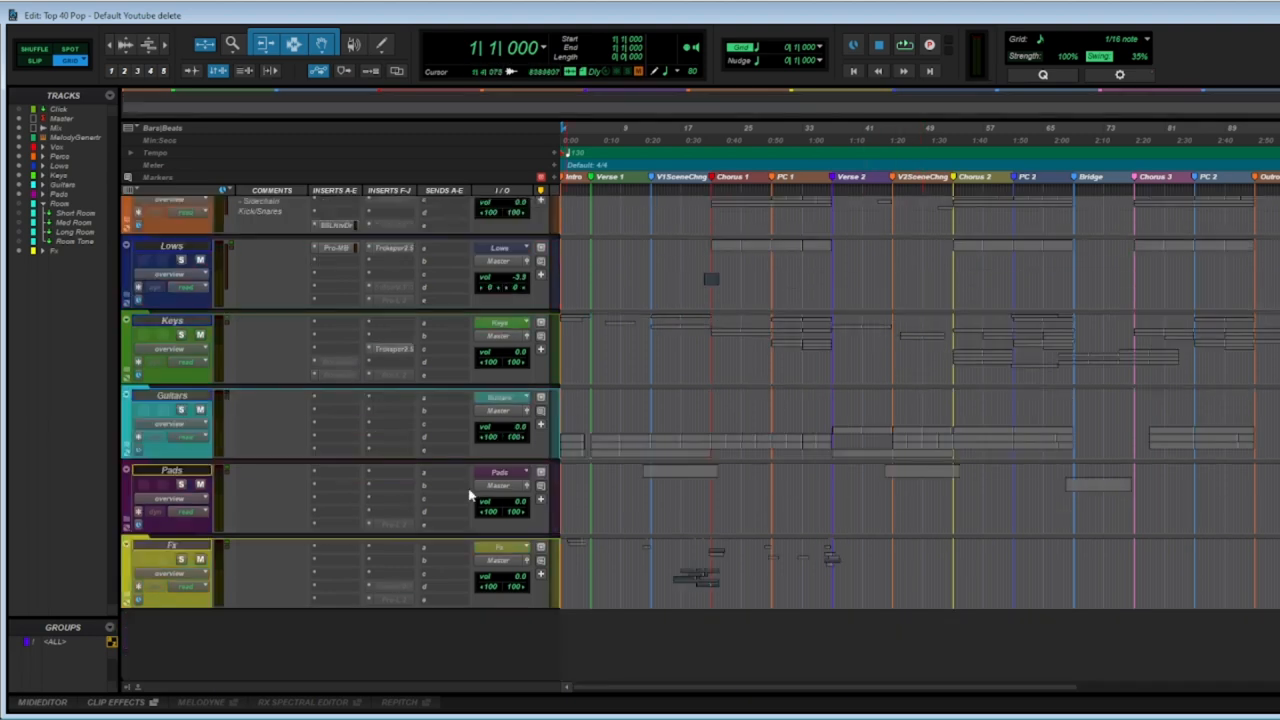
click(95, 7)
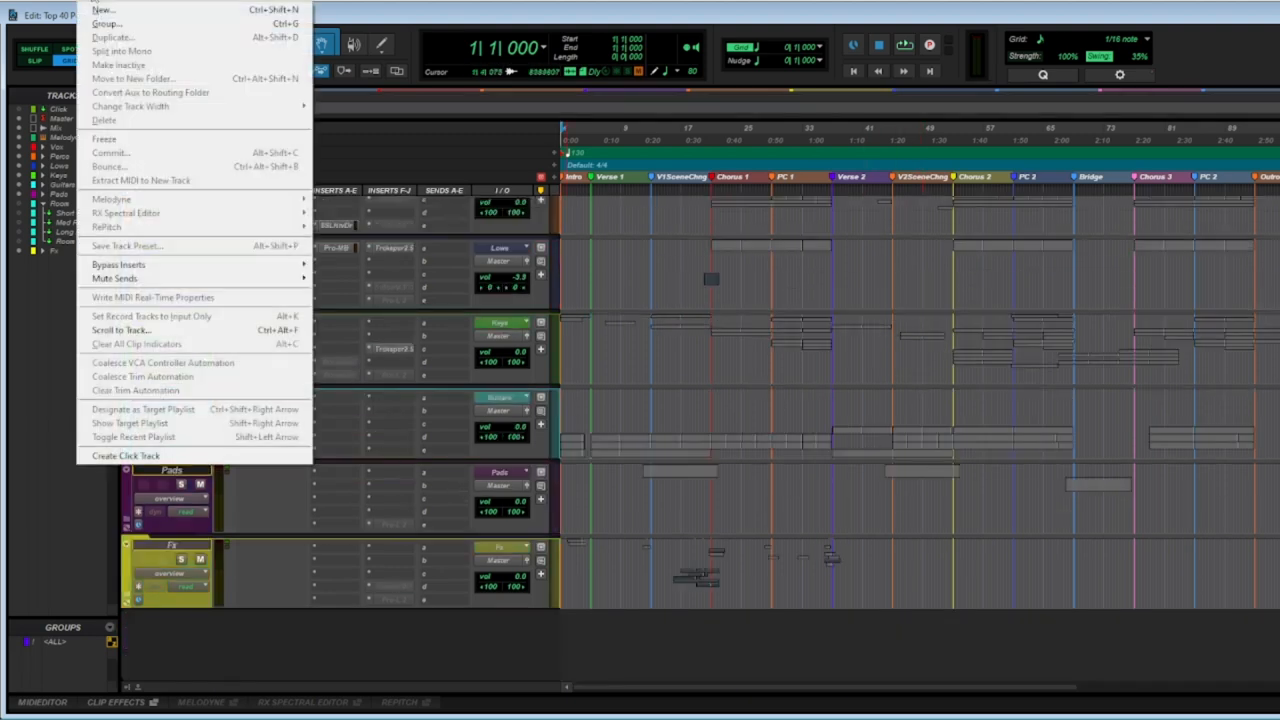
click(155, 22)
click(654, 231)
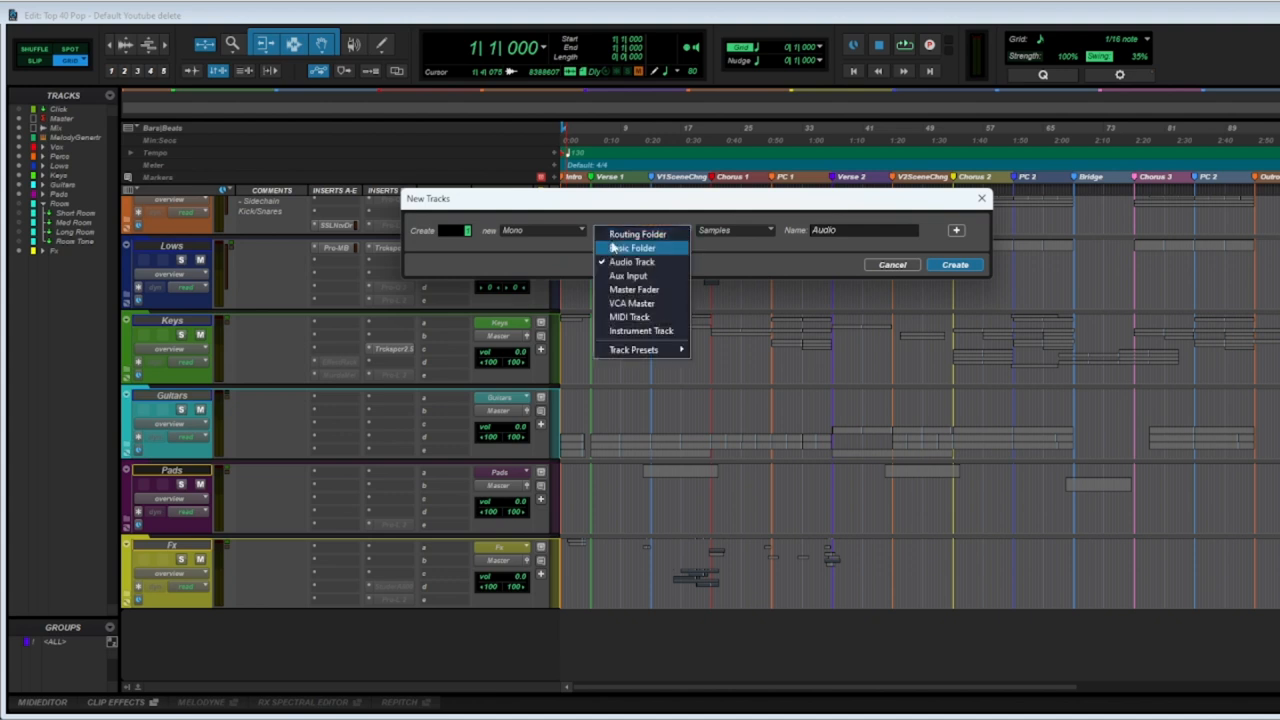
click(573, 248)
click(620, 232)
click(638, 330)
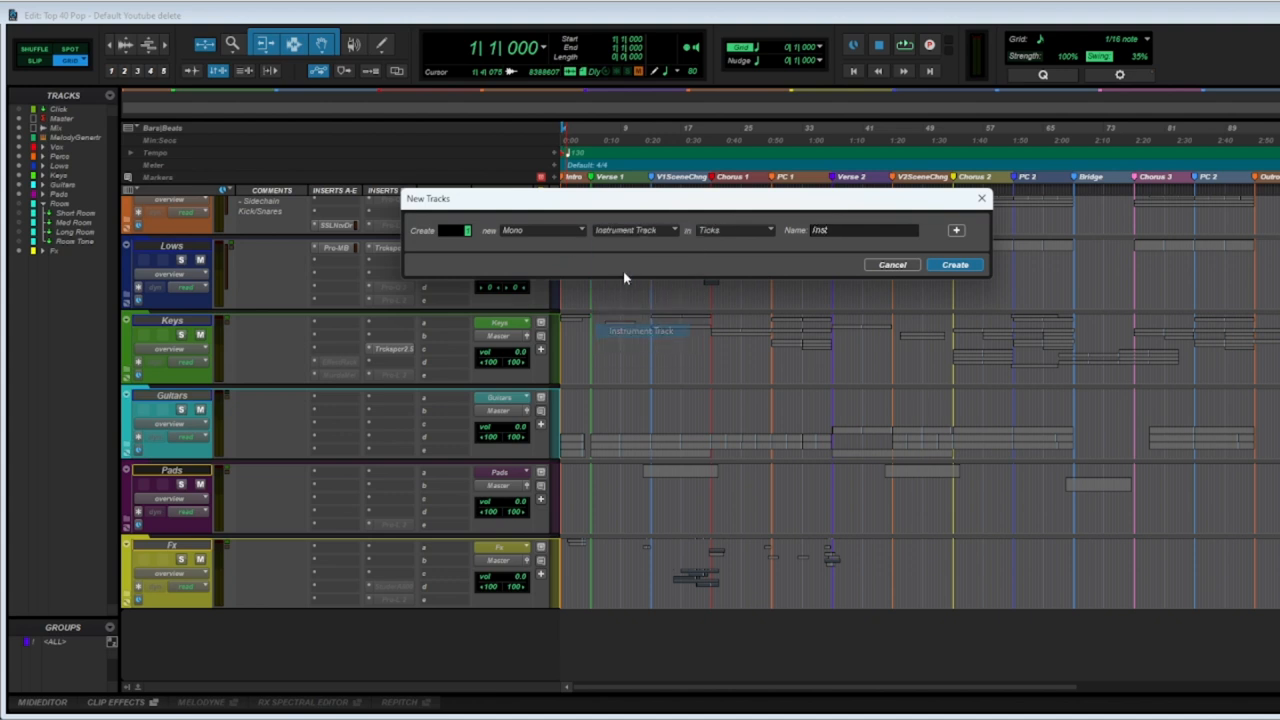
click(568, 230)
click(573, 248)
click(952, 265)
Hide the Vox, Percs, Lows, Keys, Guitars, Pads and Fx folder tracks.
scroll(310, 303, down, 3)
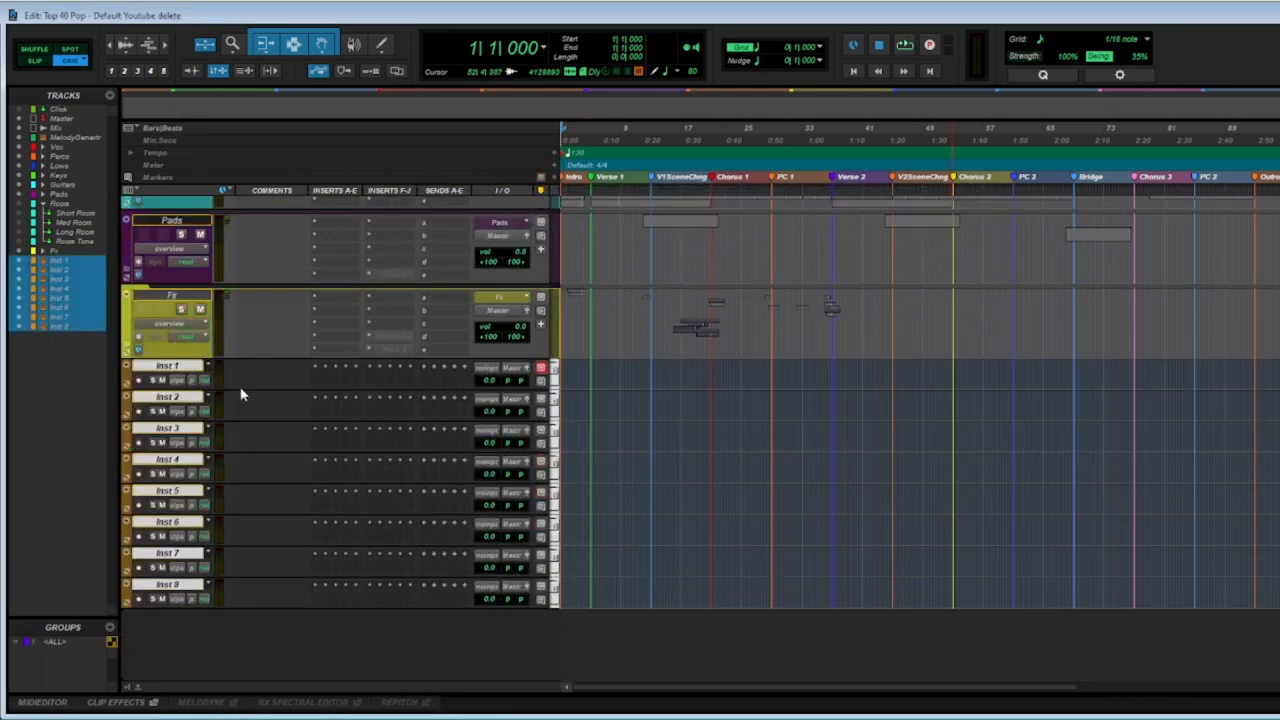
click(186, 305)
scroll(186, 304, up, 4)
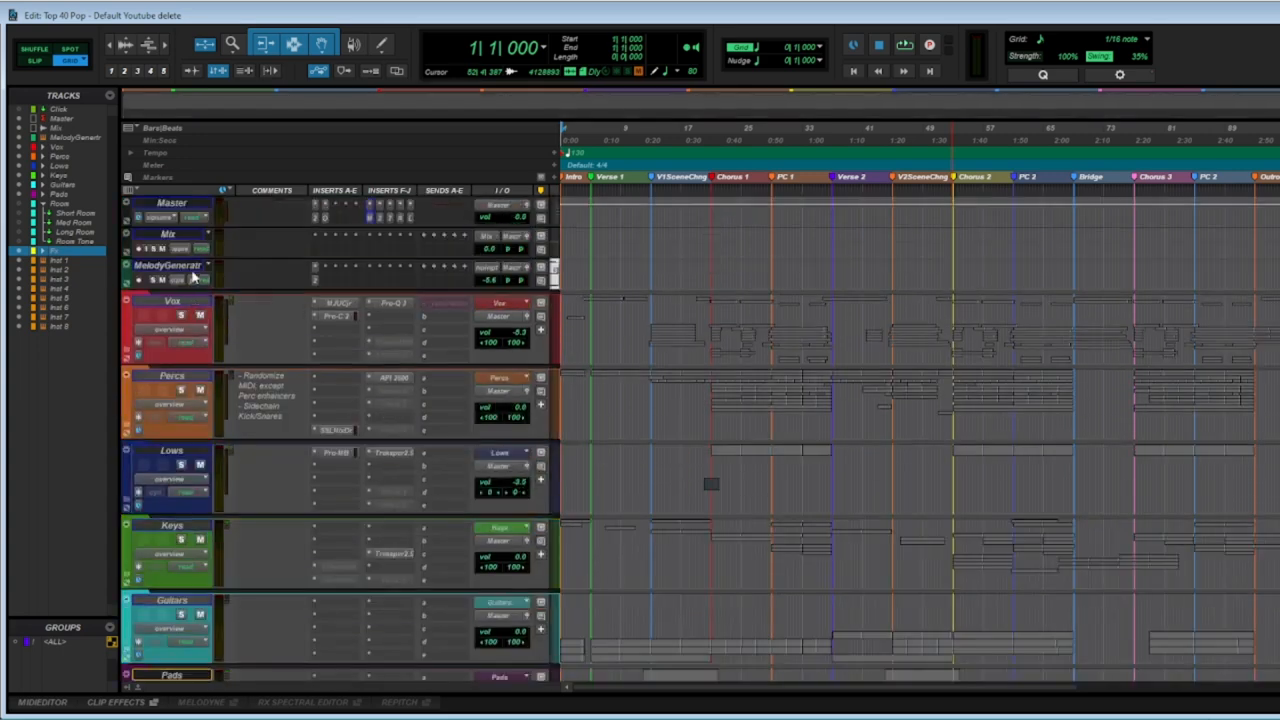
shift+click(184, 305)
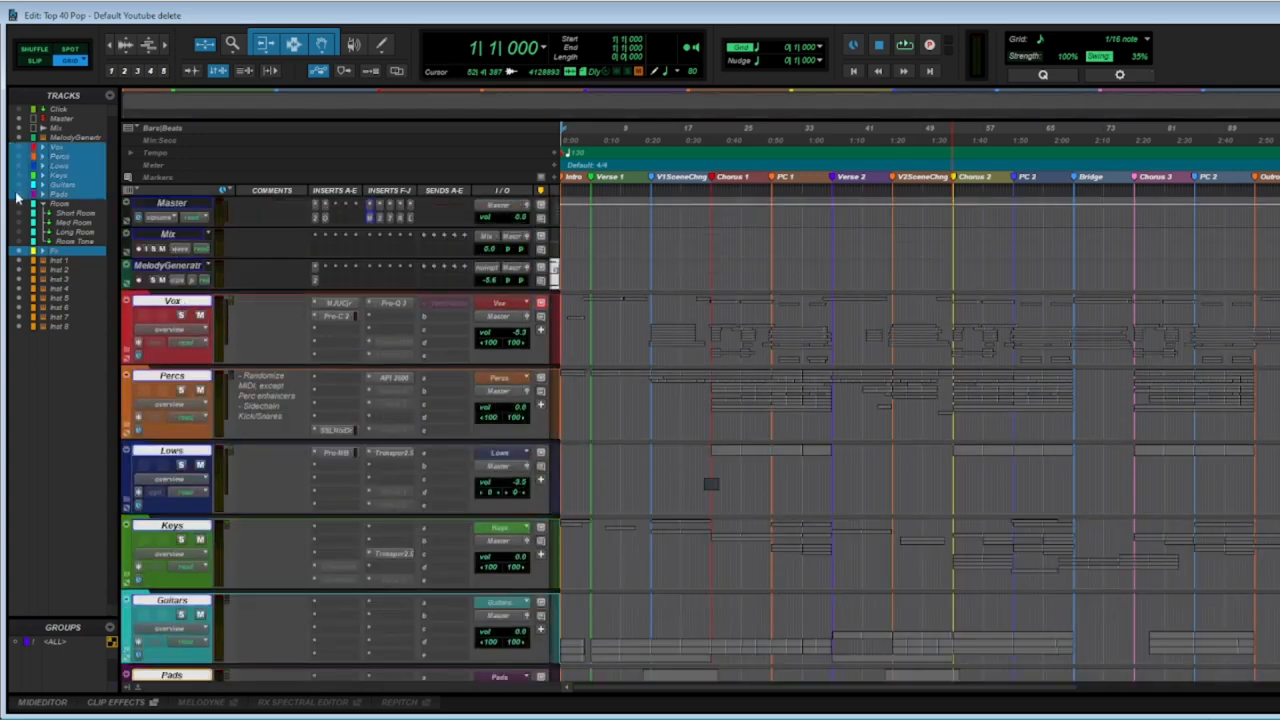
click(18, 195)
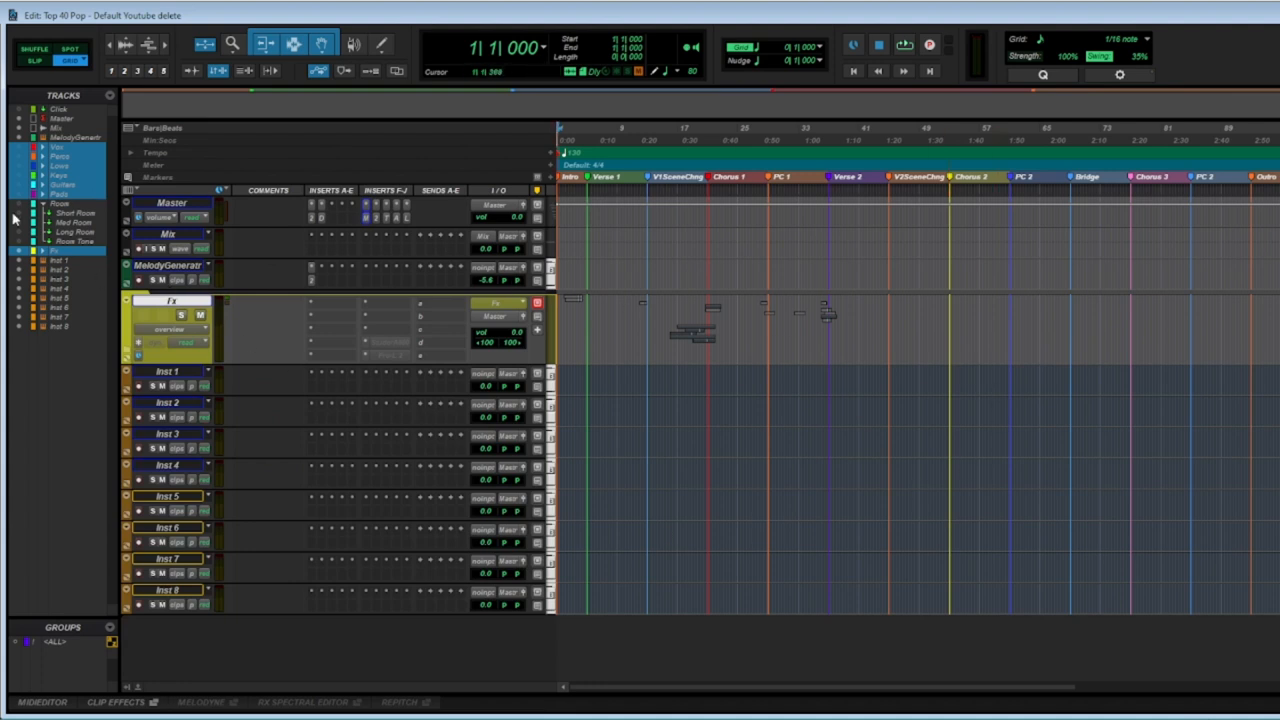
click(19, 251)
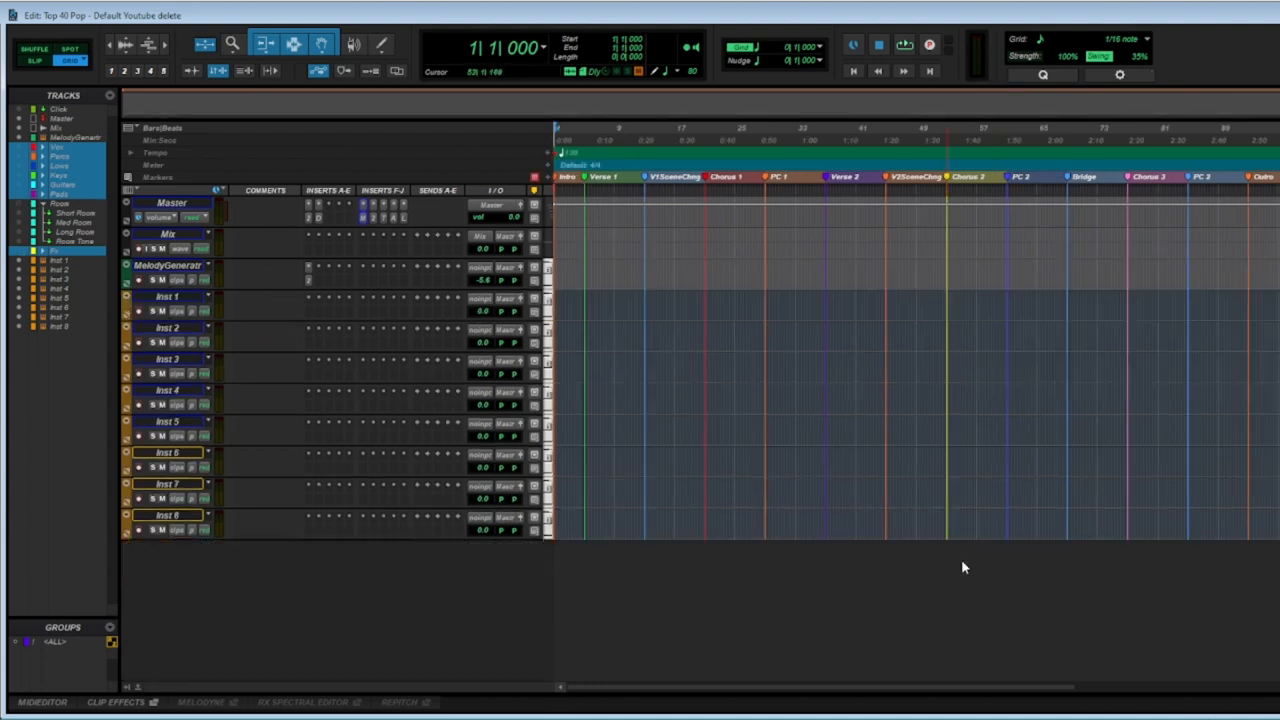
Hide the Mix and melody generator tracks together.
click(174, 267)
shift+click(177, 238)
right_click(180, 233)
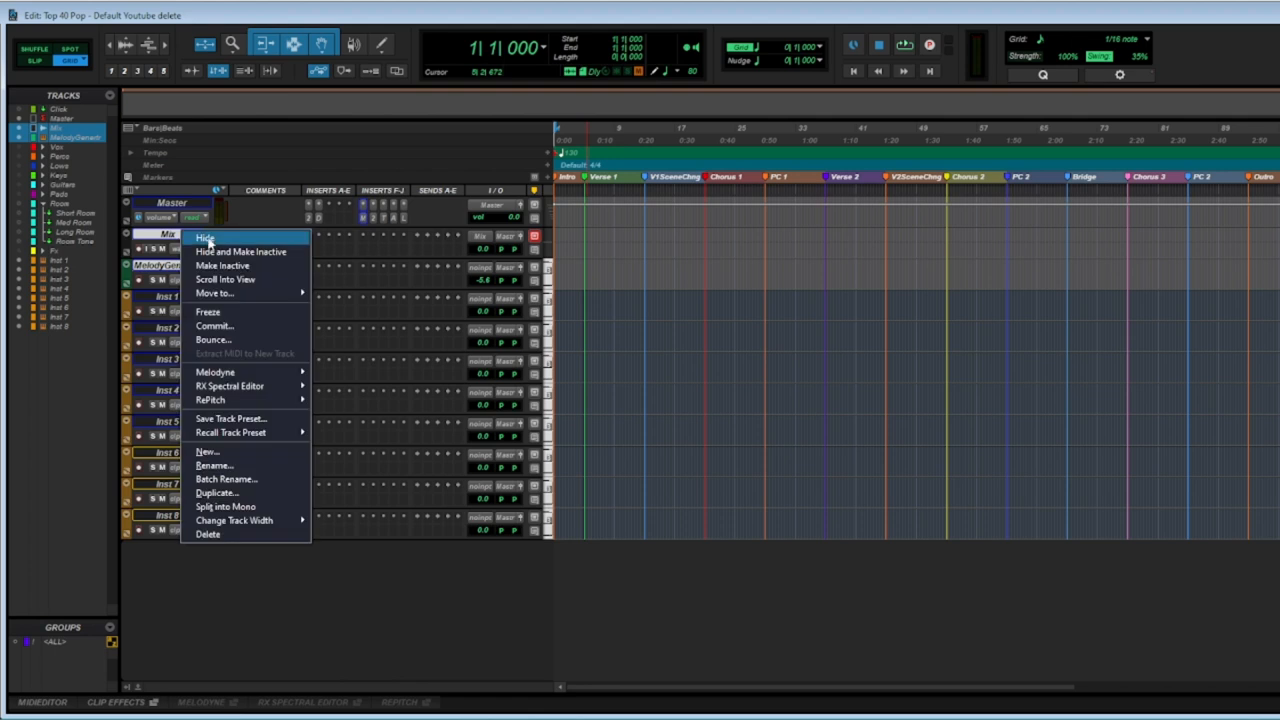
click(208, 239)
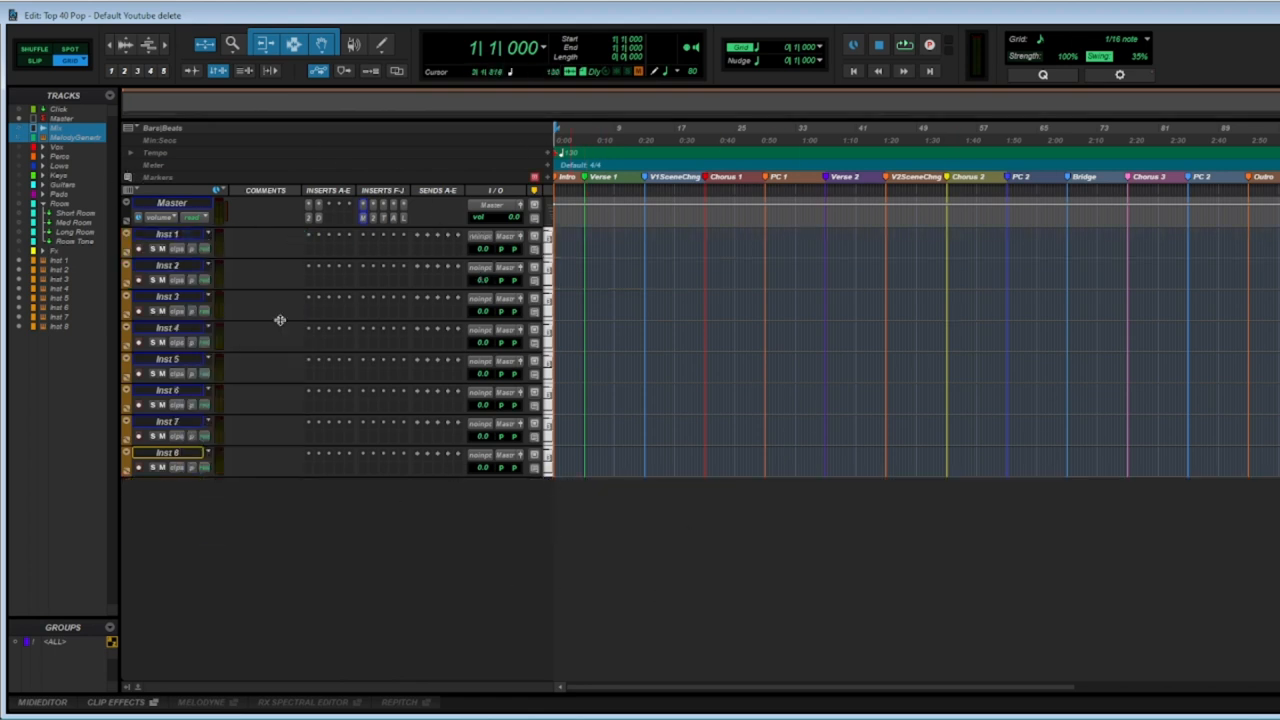
click(311, 259)
mouse_move(368, 290)
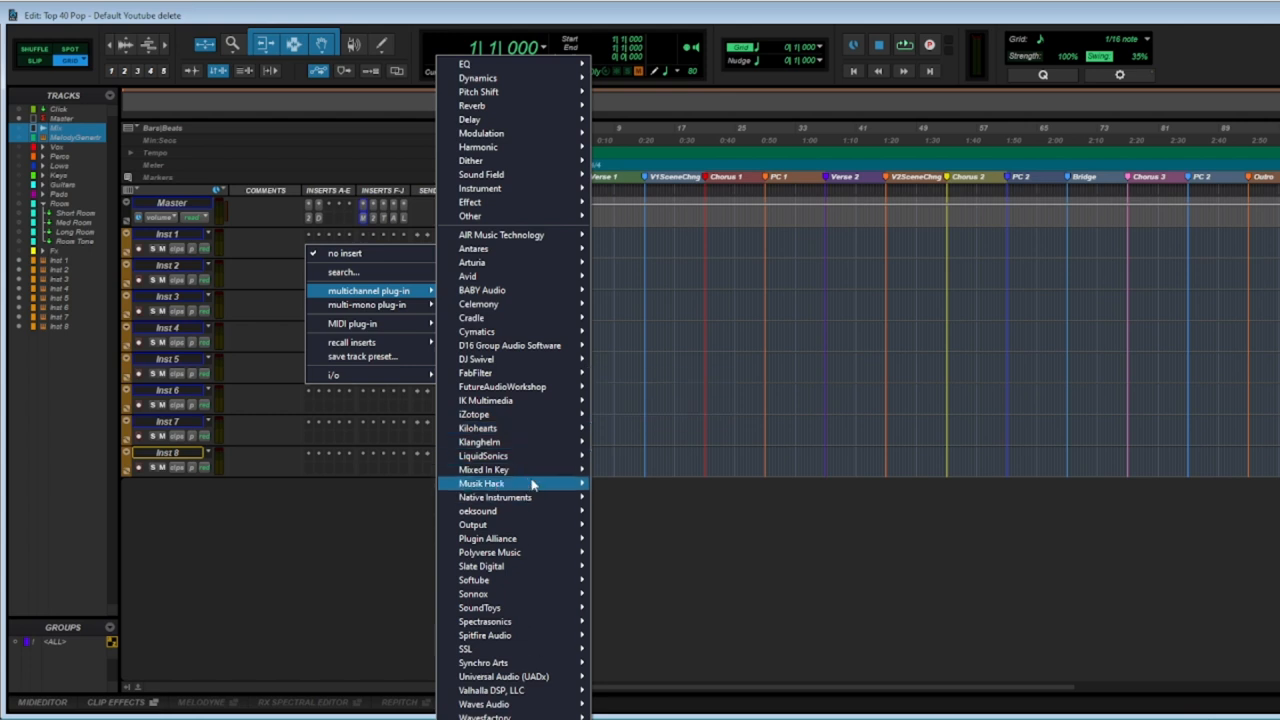
mouse_move(525, 497)
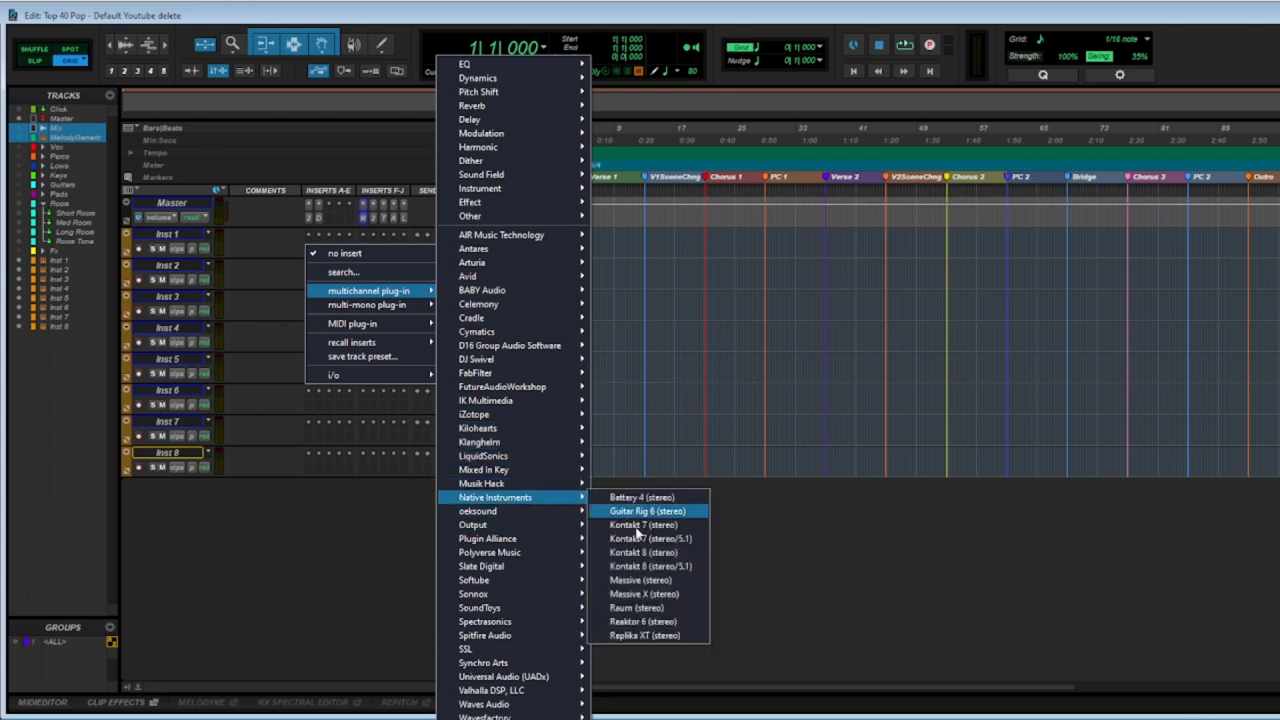
click(679, 540)
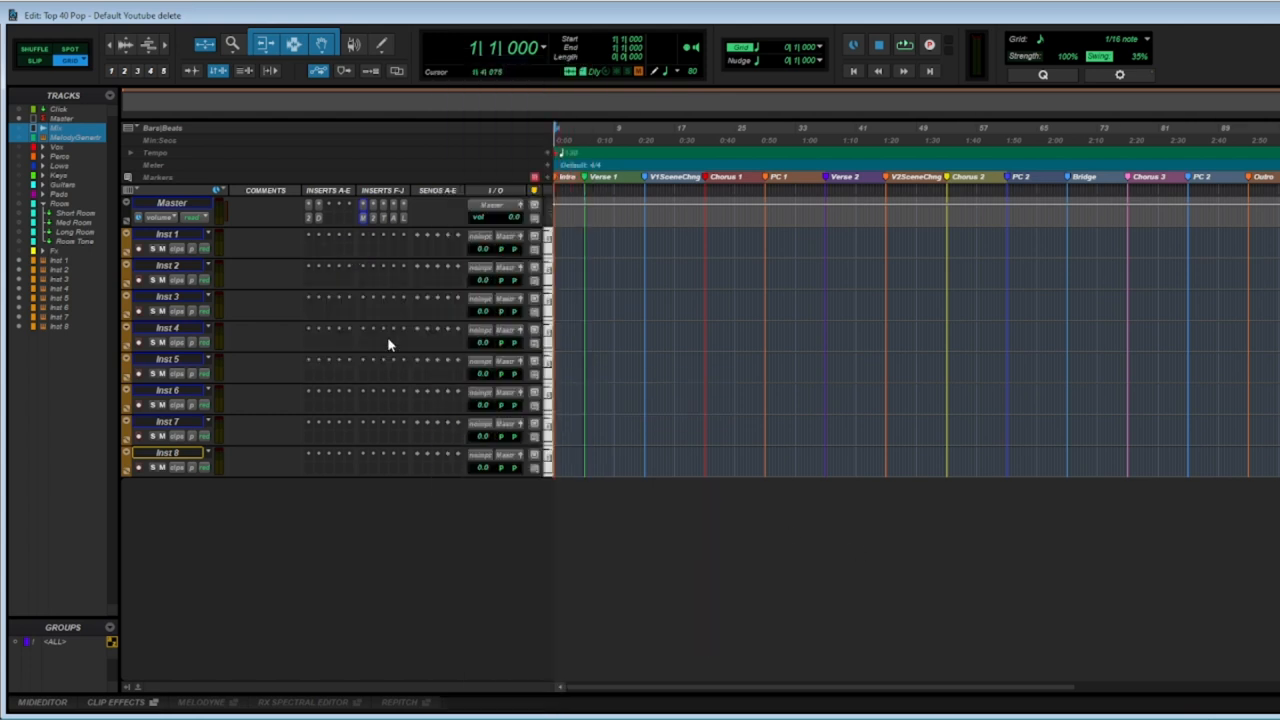
Hide all eight instrument tracks, Inst 1 through Inst 8.
click(195, 237)
shift+click(180, 455)
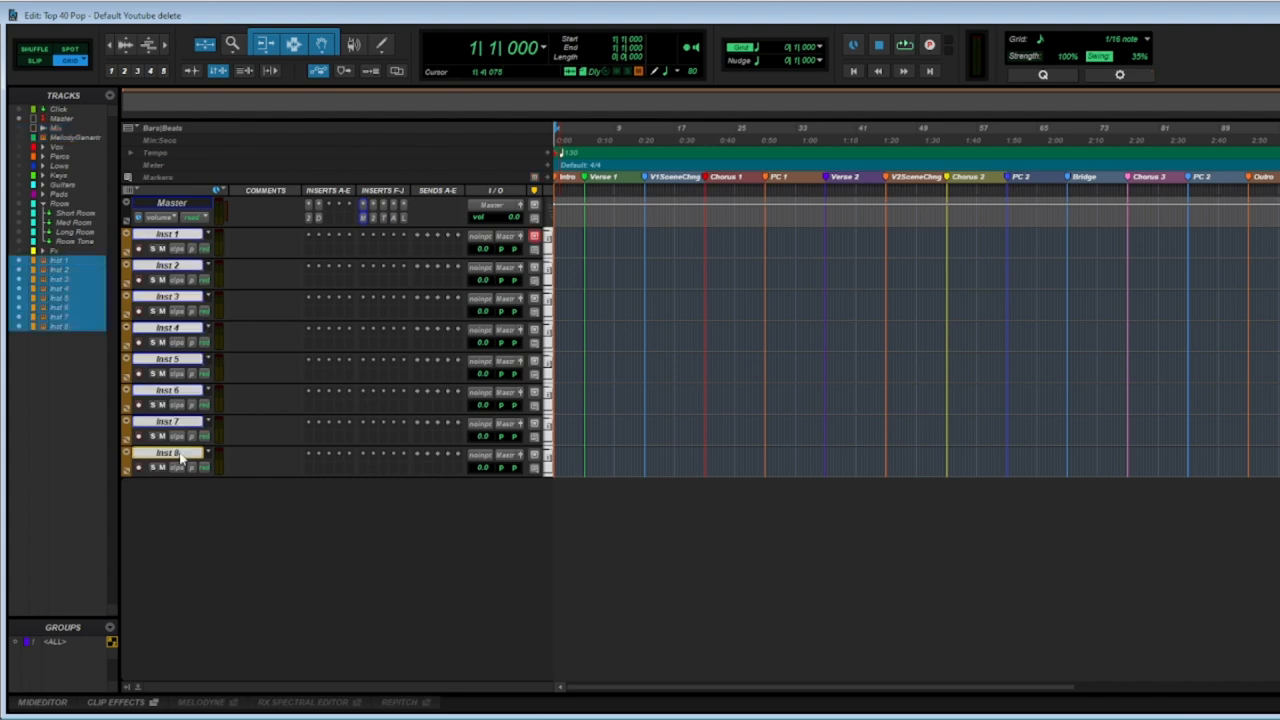
right_click(180, 455)
click(215, 89)
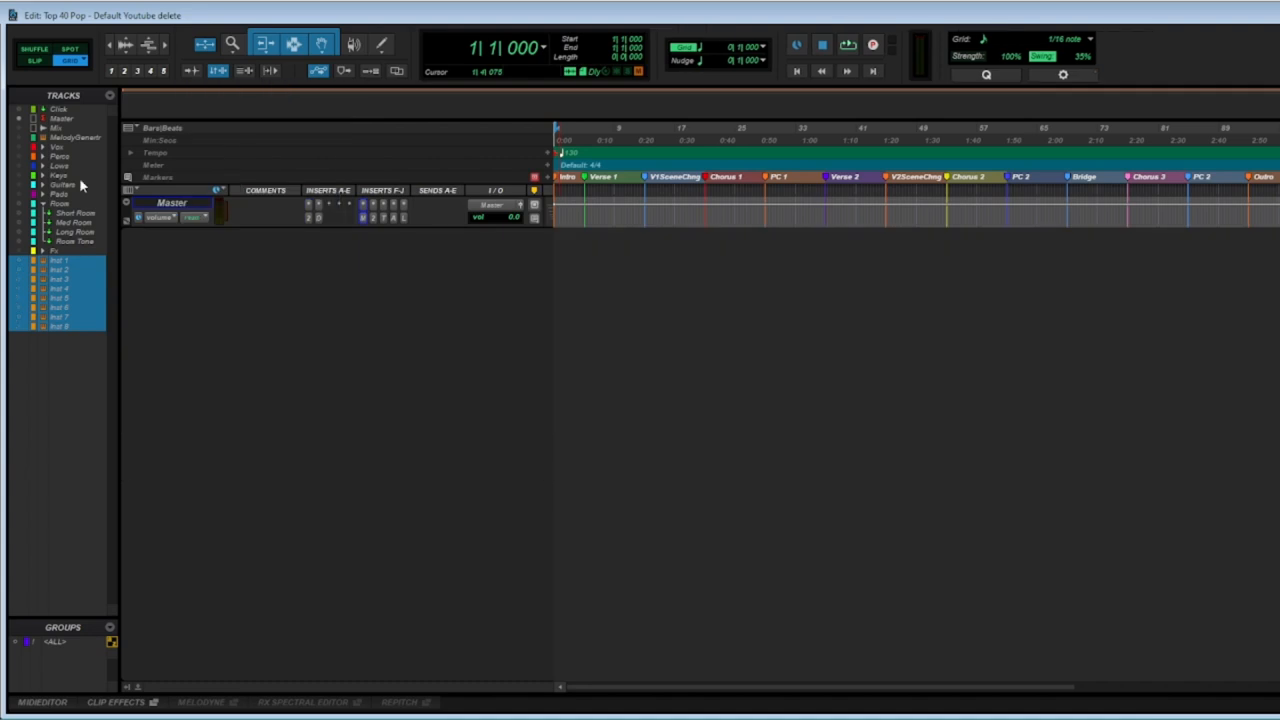
Show the Fx folder, the Vox through Pads folders, and the Mix and melody generator tracks again.
click(18, 250)
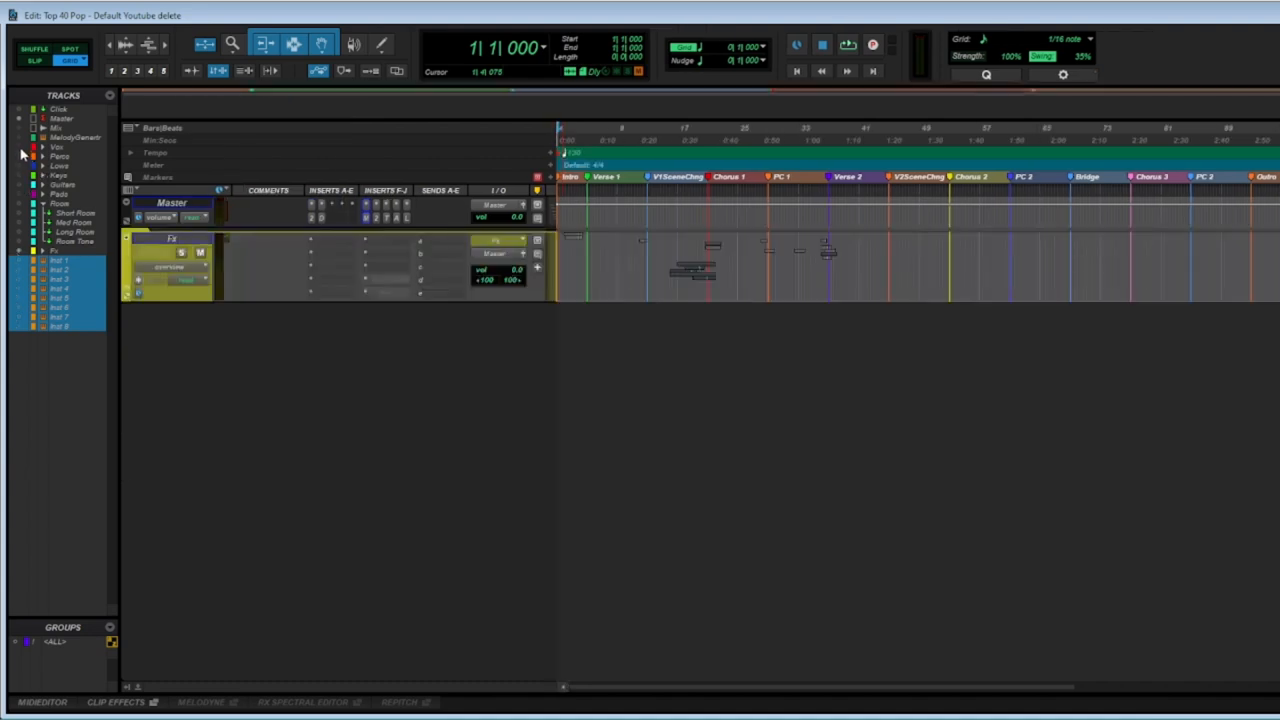
drag(24, 193, 24, 196)
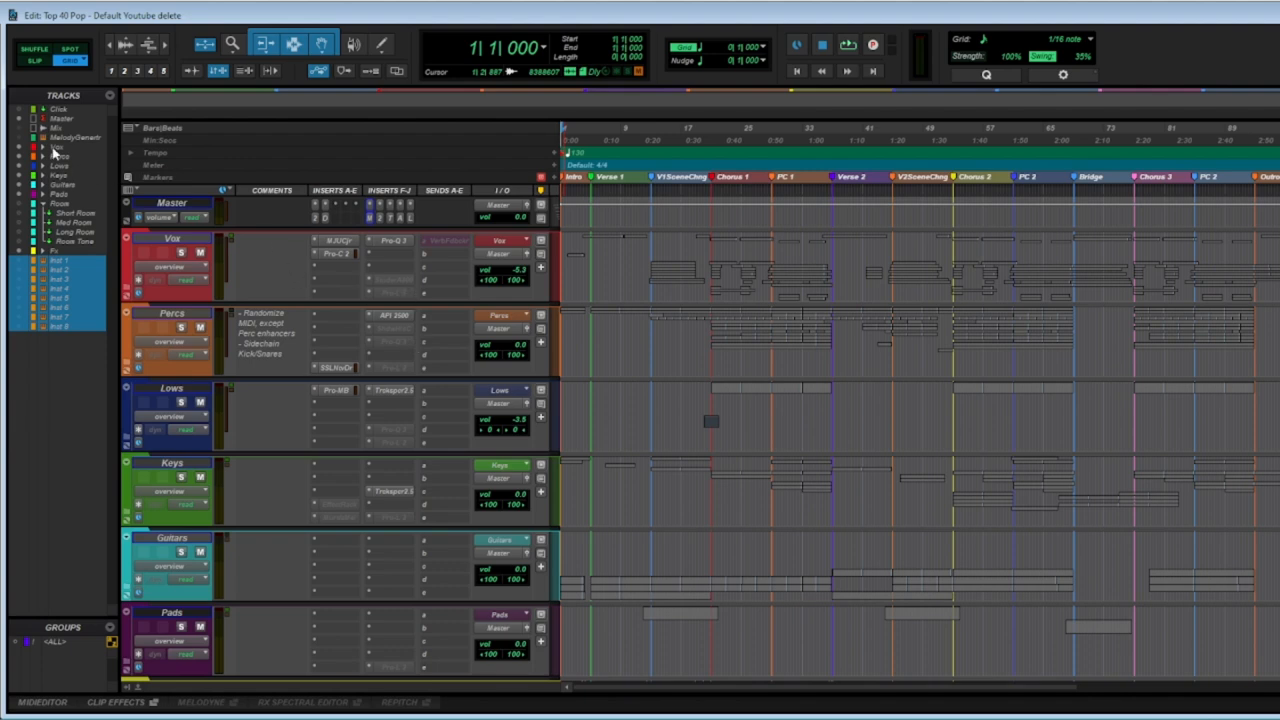
drag(19, 128, 20, 137)
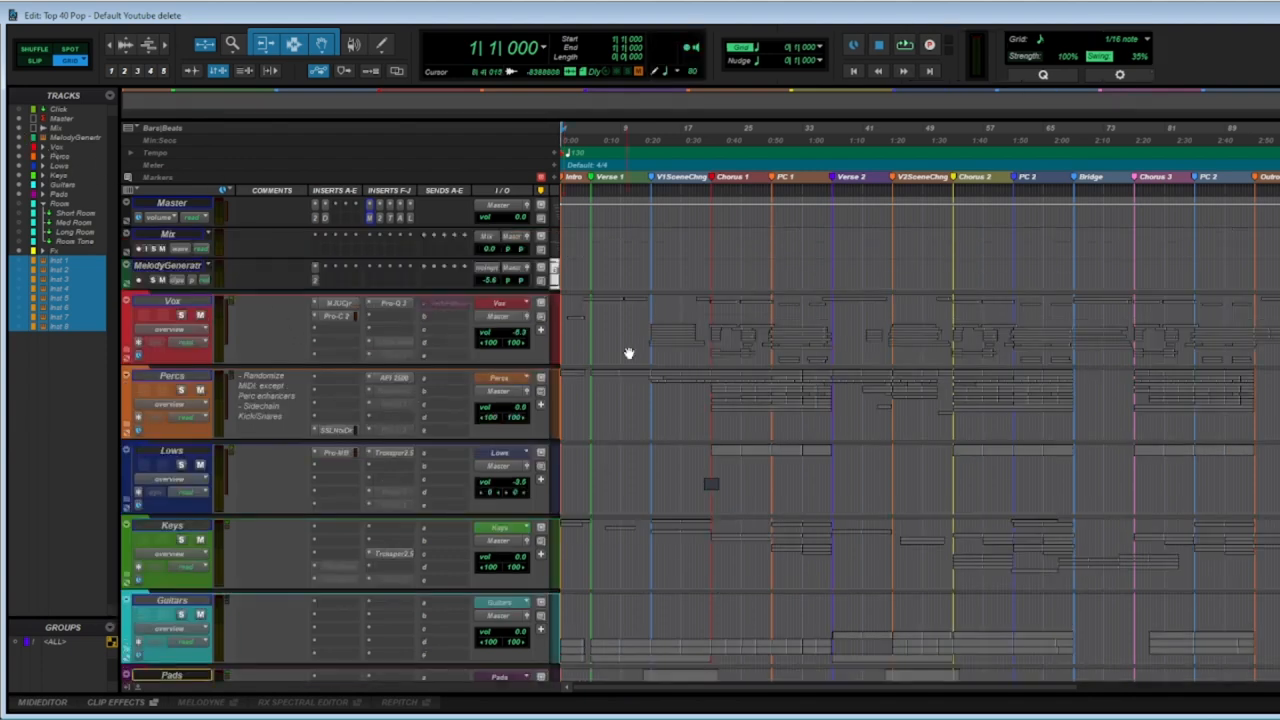
Examine the session layout from the Master track down to the Fx folder, including folder colours and song sections.
scroll(826, 360, down, 3)
scroll(1025, 491, down, 1)
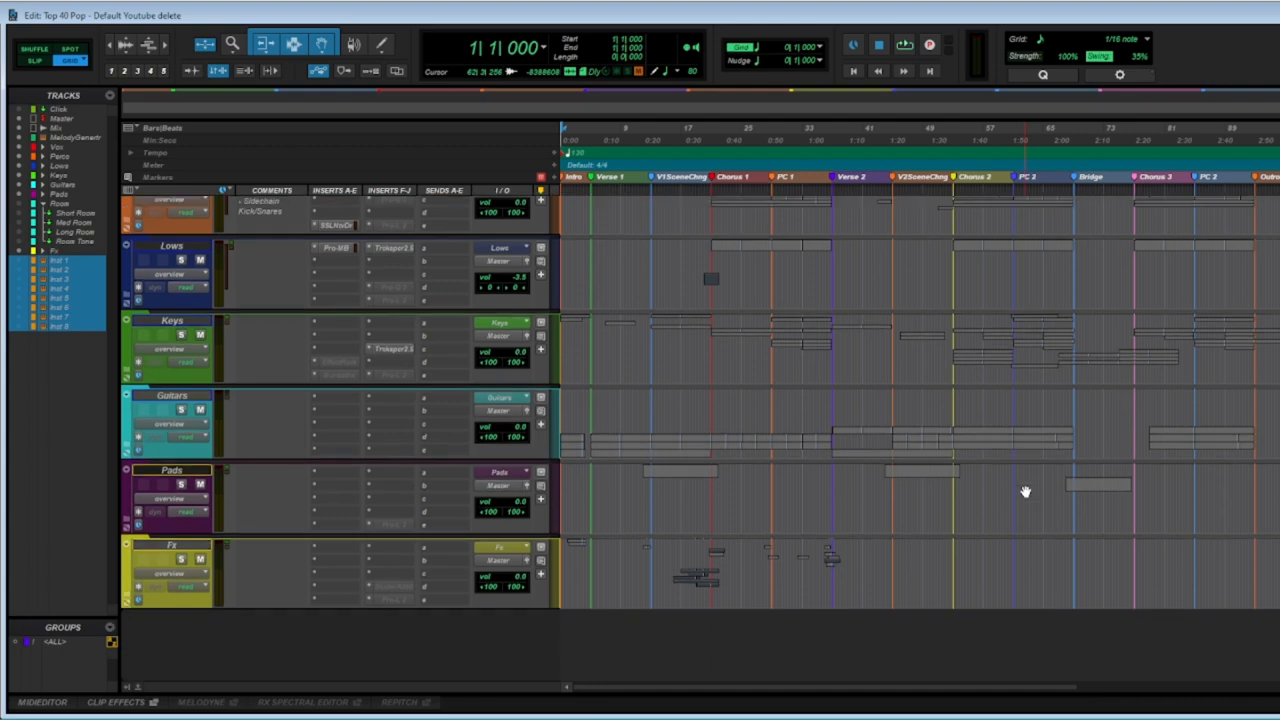
scroll(1025, 491, up, 5)
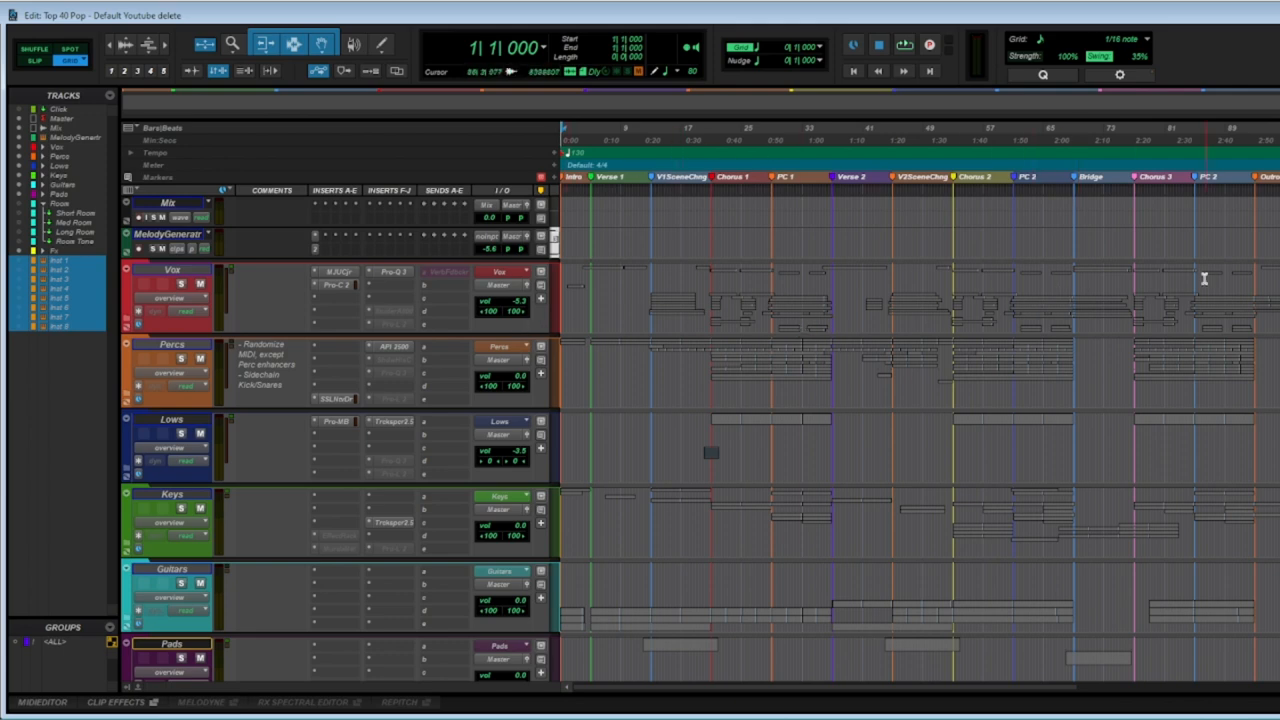
scroll(958, 344, down, 3)
scroll(958, 344, down, 1)
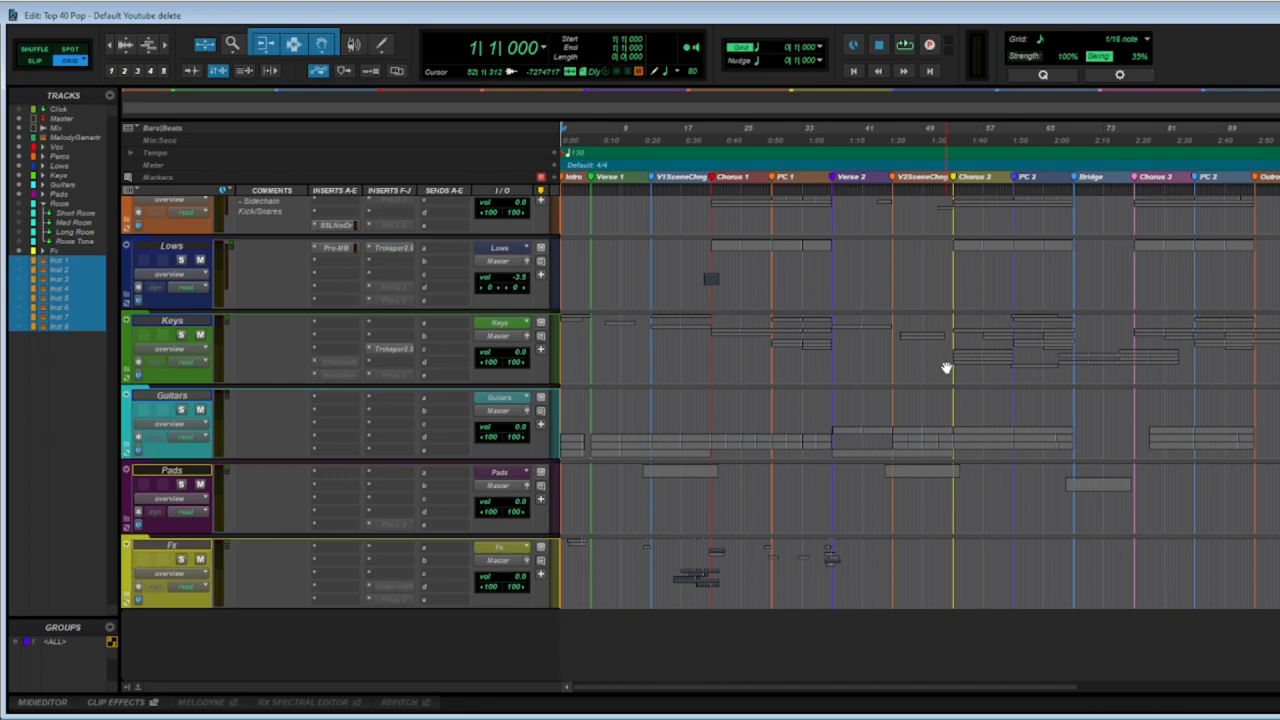
scroll(877, 440, up, 4)
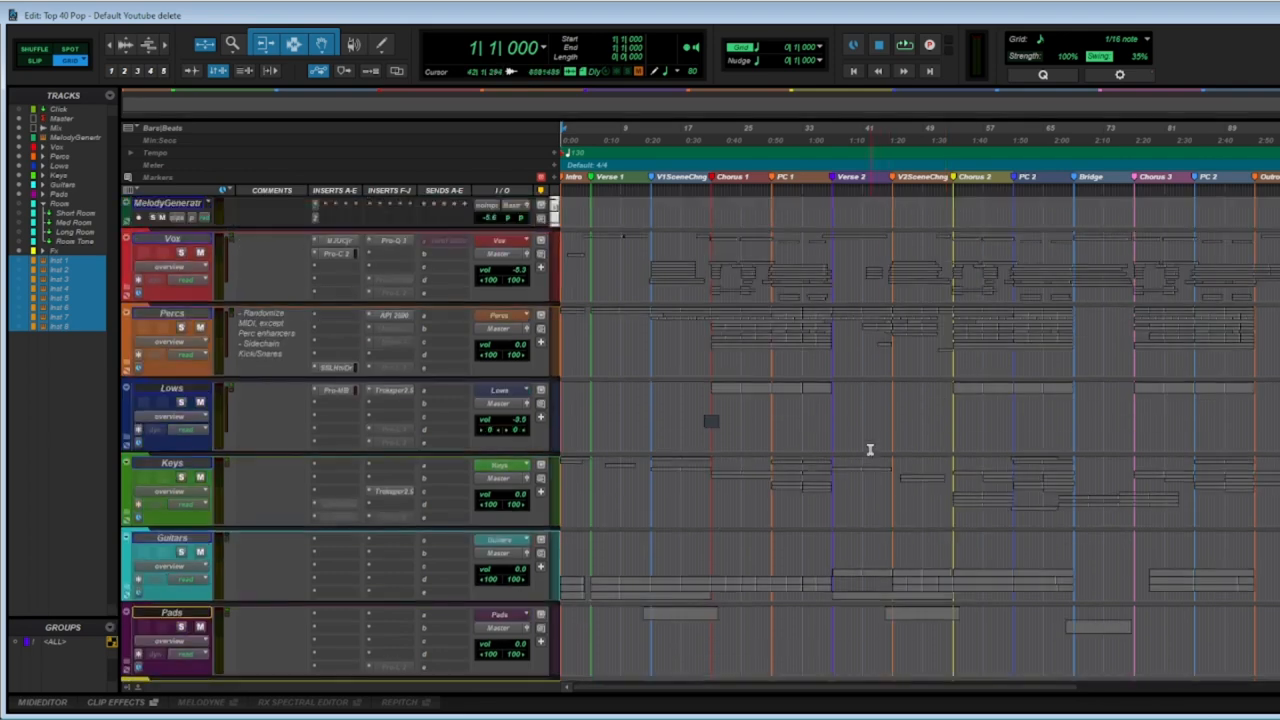
scroll(830, 285, up, 2)
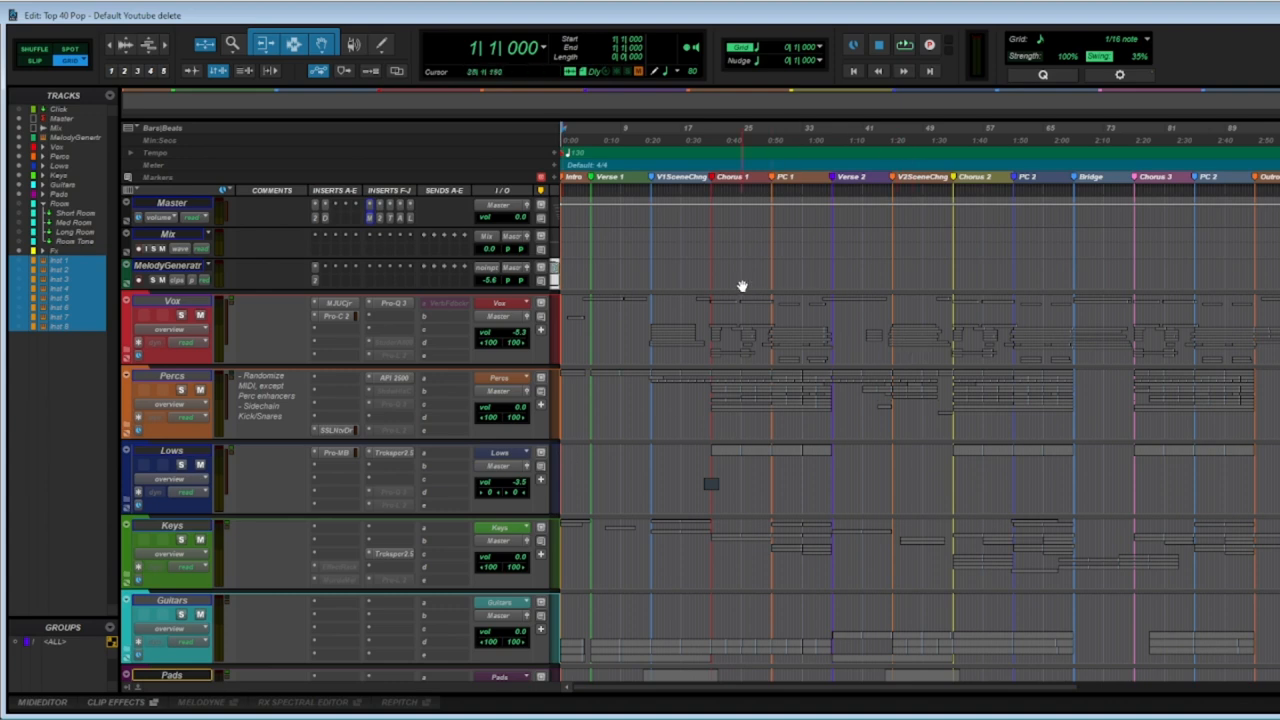
scroll(792, 393, down, 6)
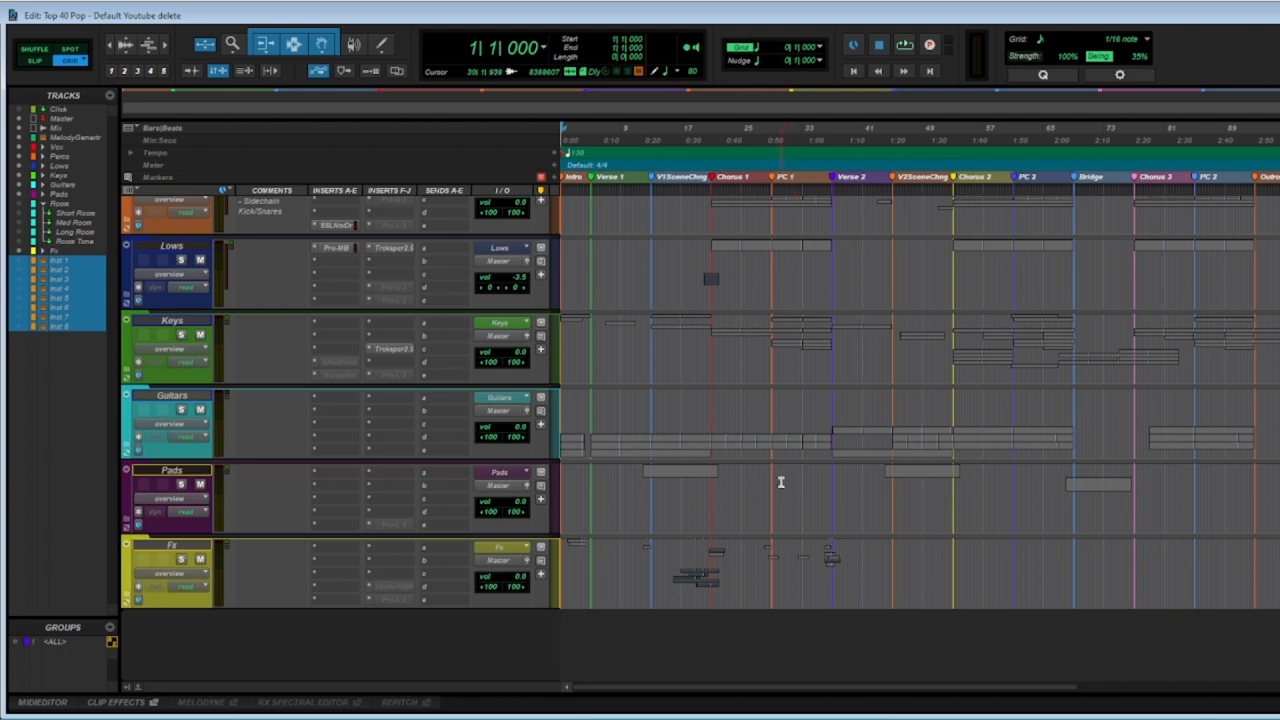
scroll(295, 378, up, 4)
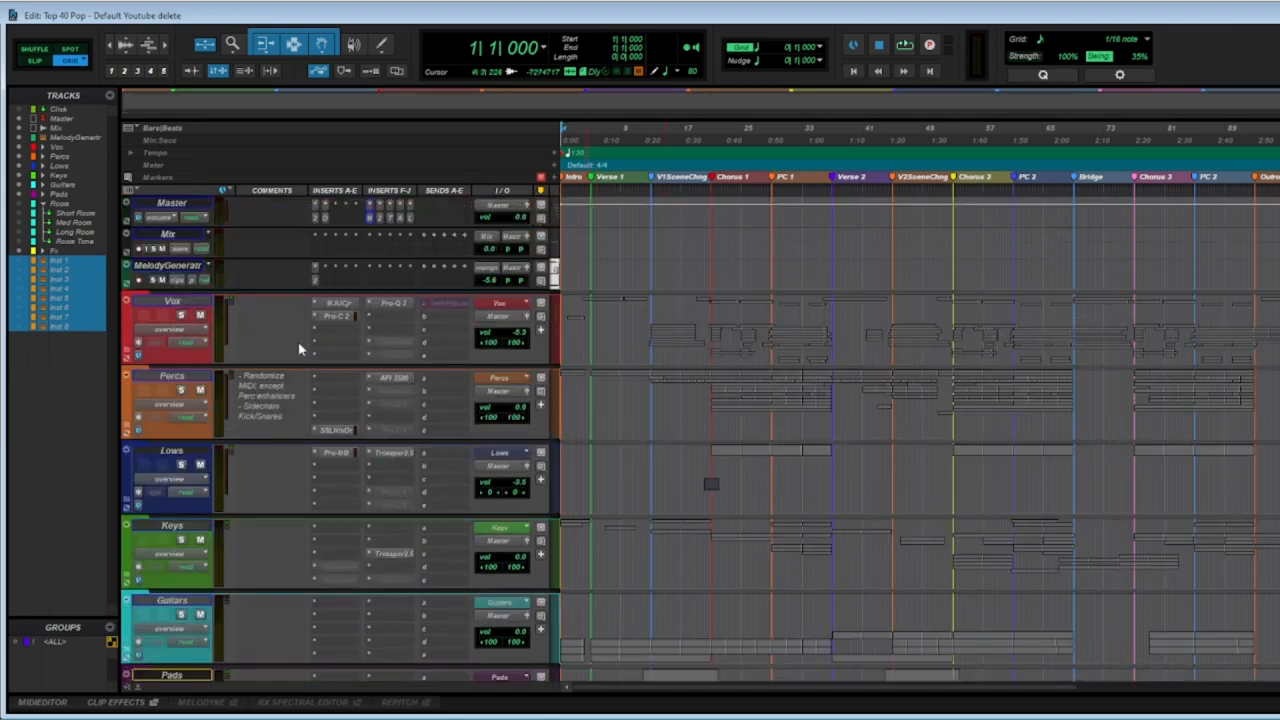
Expand the Vox folder to view its subfolders, collapse the nested BGVs folder, and close Vox again.
click(138, 356)
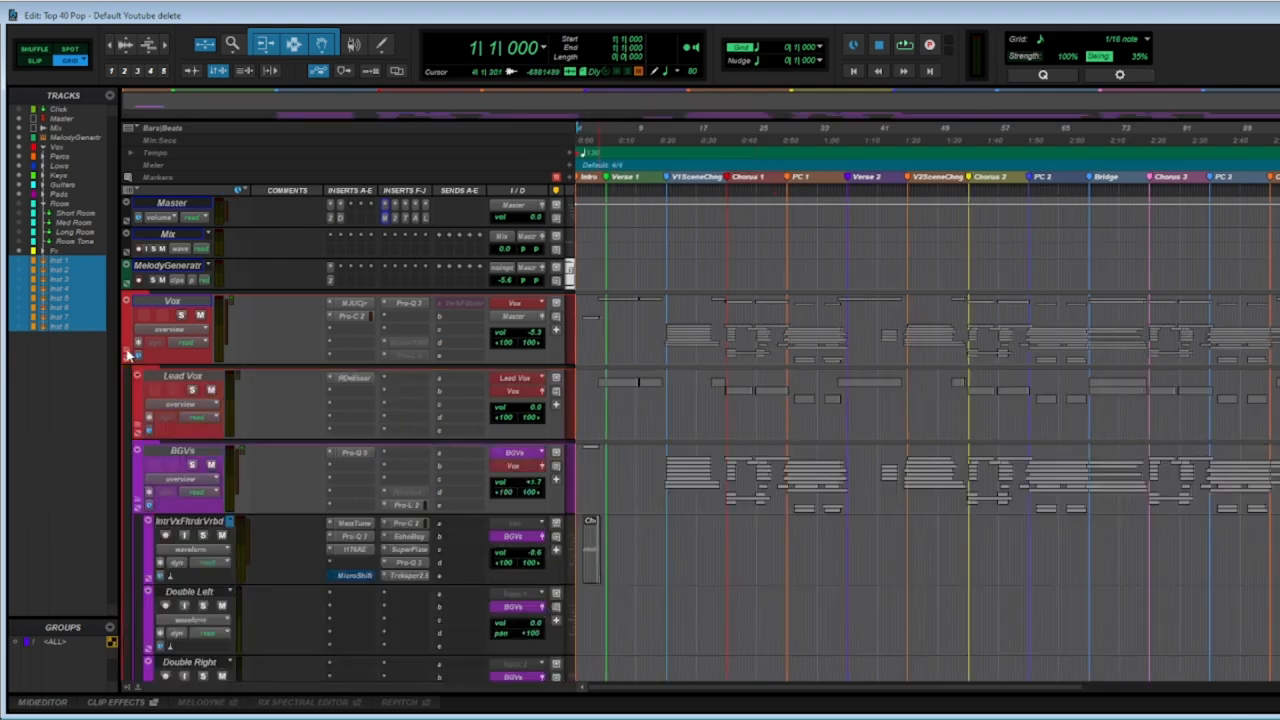
click(138, 506)
click(125, 353)
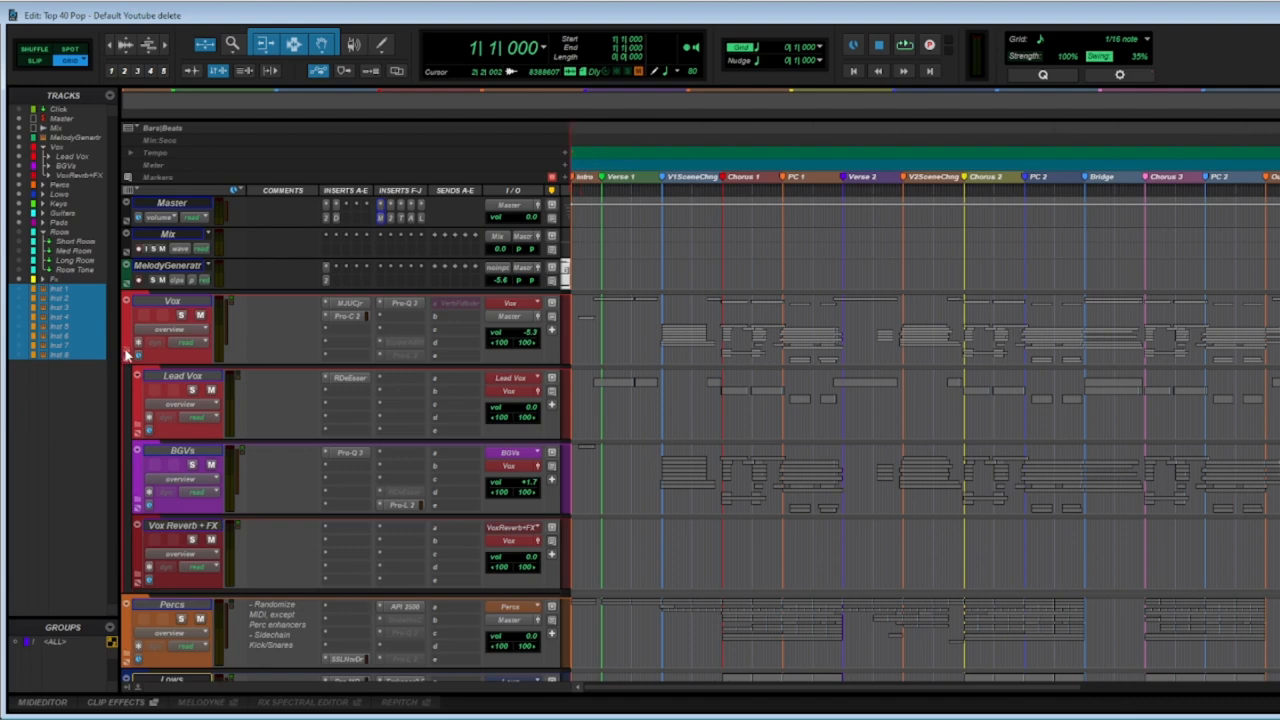
Review the Percs, Lows, Keys, Guitars, Pads and Fx folders one after another.
scroll(484, 313, down, 1)
scroll(450, 332, down, 1)
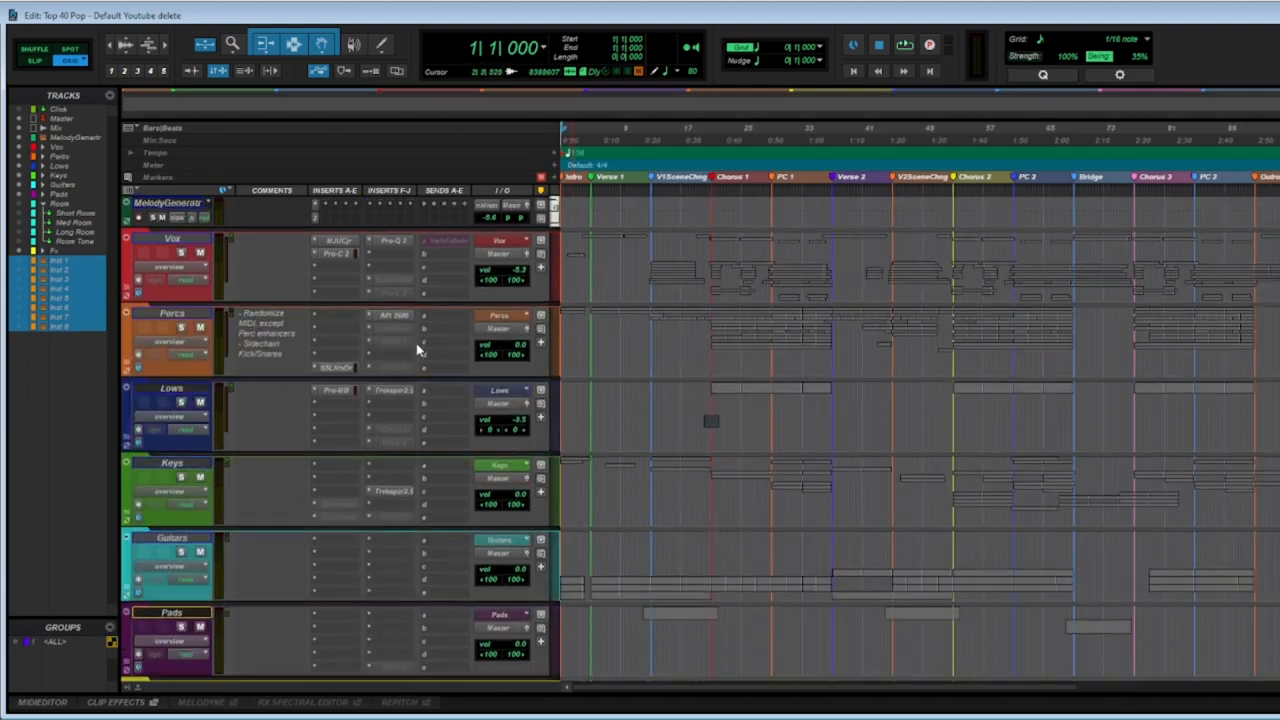
scroll(431, 343, up, 2)
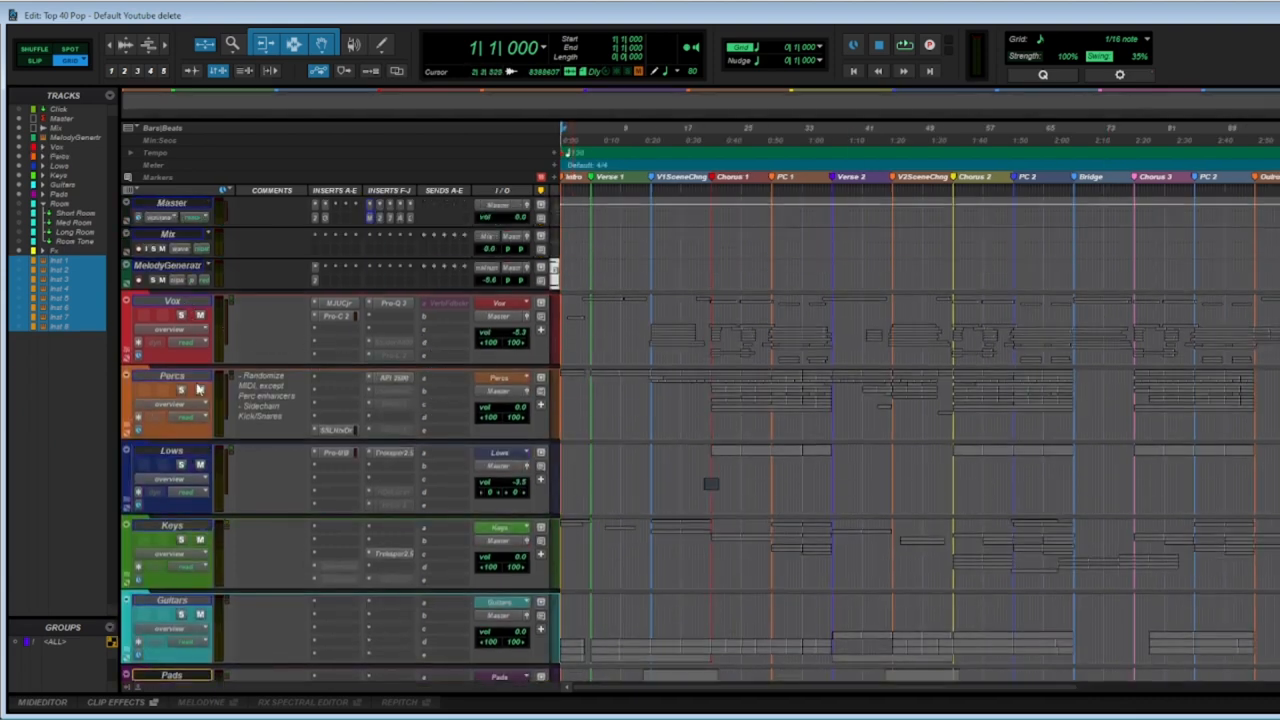
scroll(197, 452, down, 1)
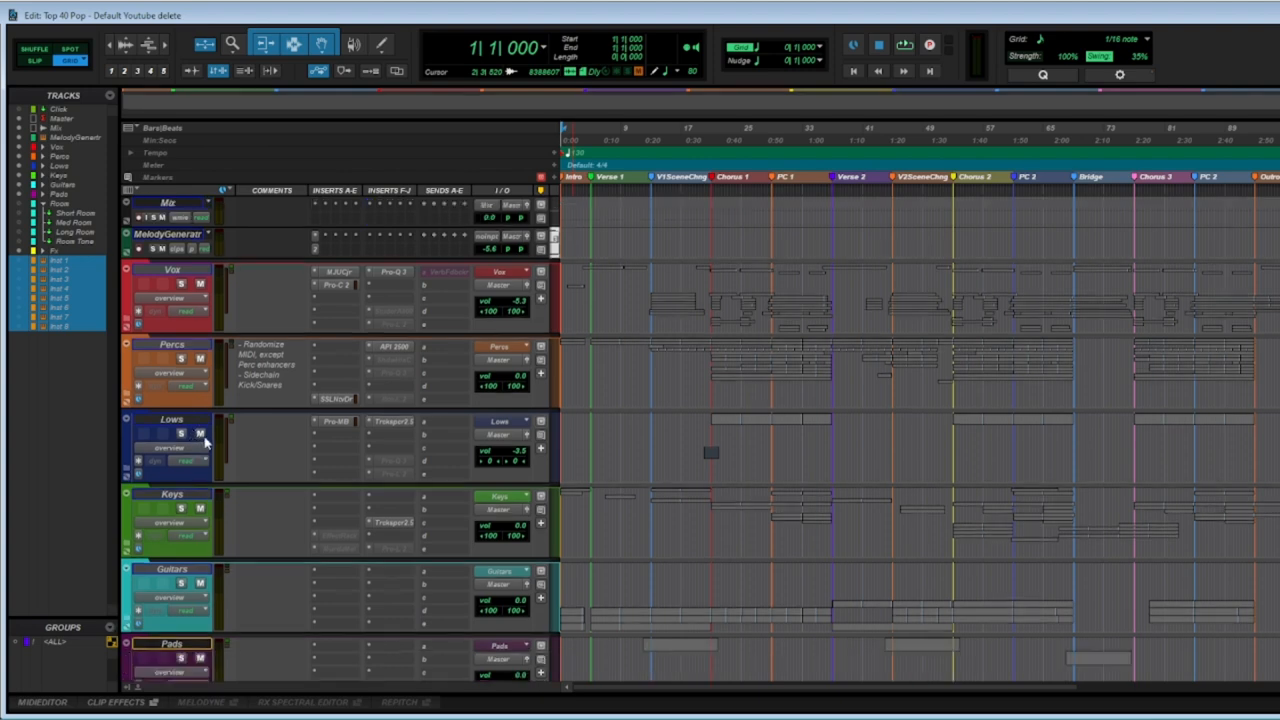
scroll(197, 452, down, 1)
scroll(195, 452, down, 1)
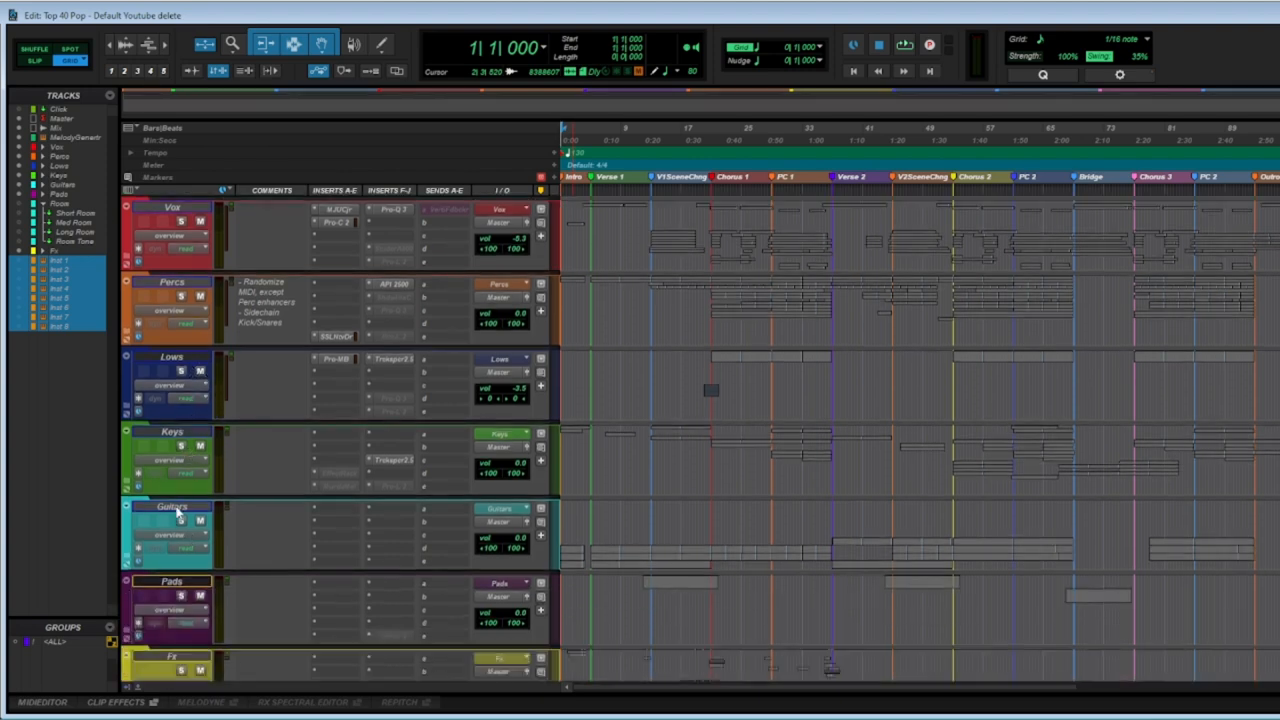
scroll(240, 466, down, 3)
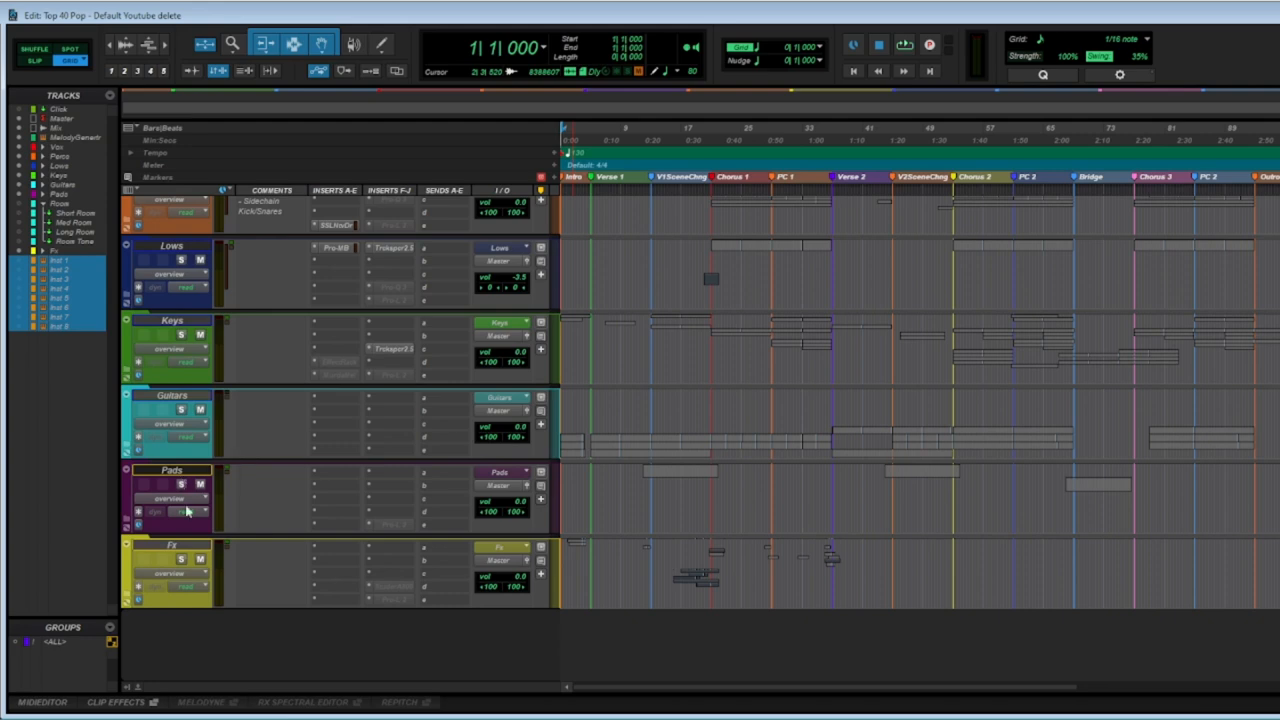
scroll(602, 435, up, 6)
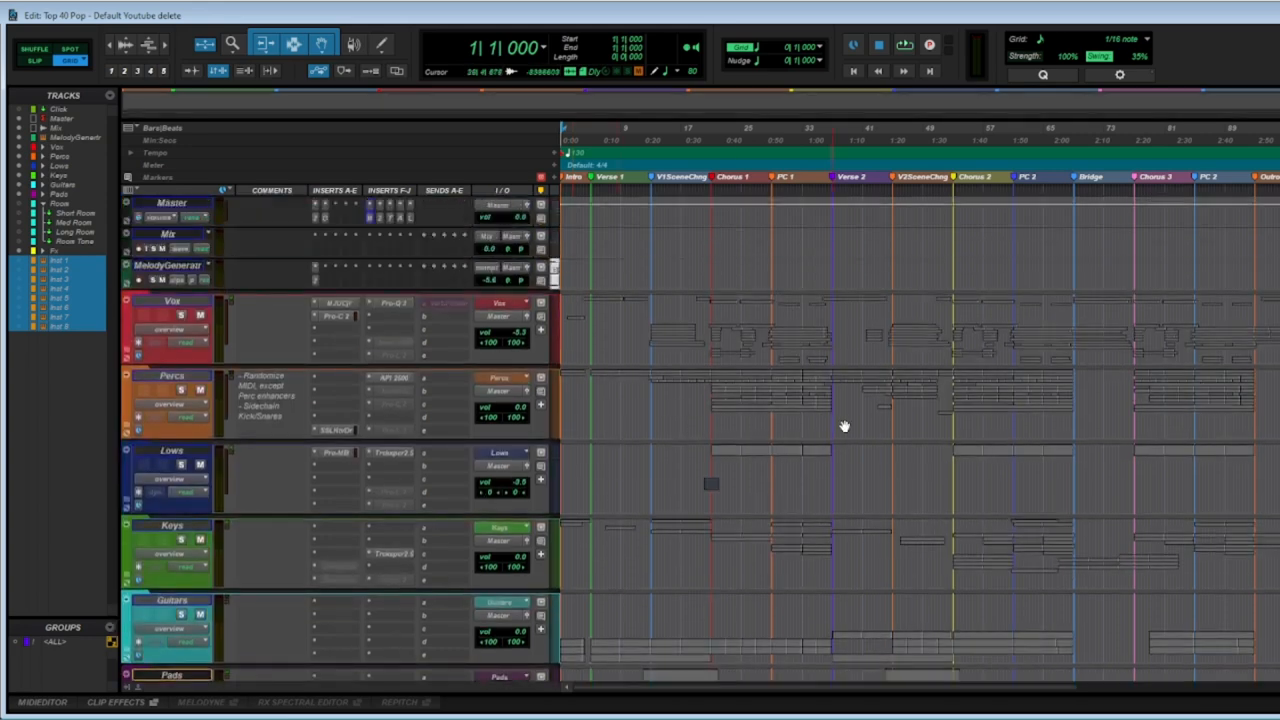
Select the Master, Mix and melody generator tracks one by one, enlarging the melody generator track to view its inserts and shrinking it again.
click(178, 205)
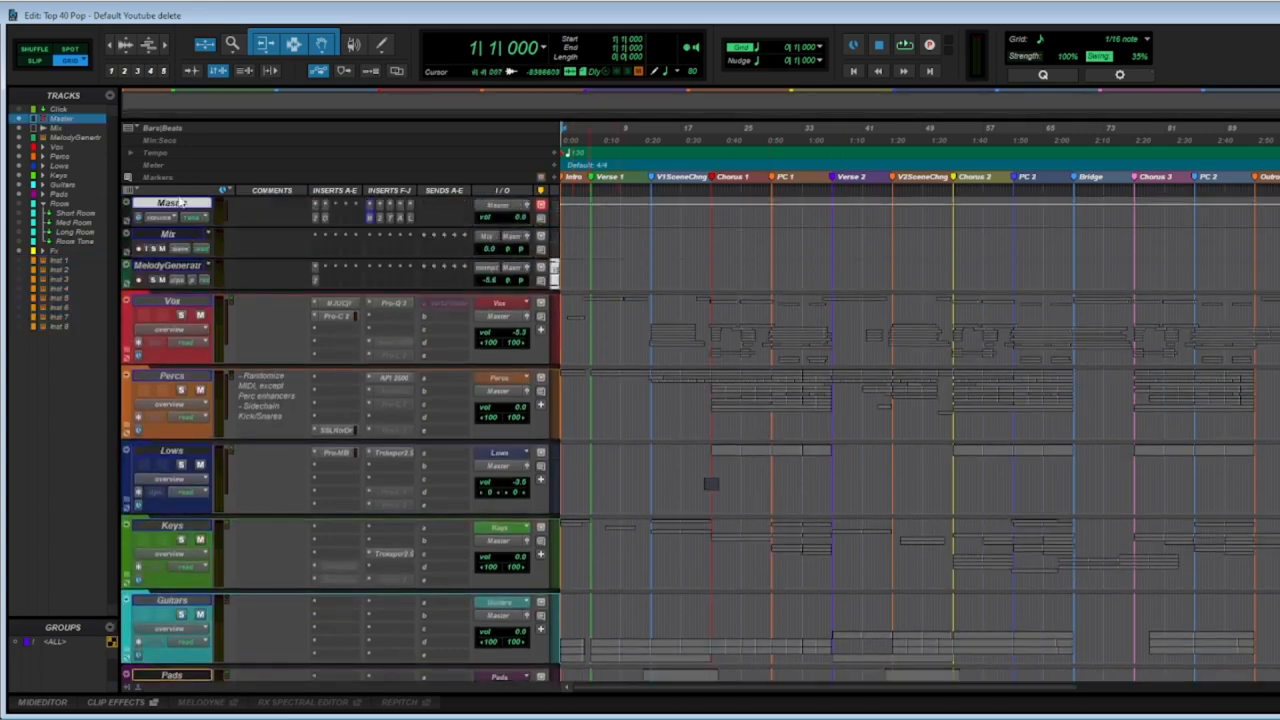
click(179, 236)
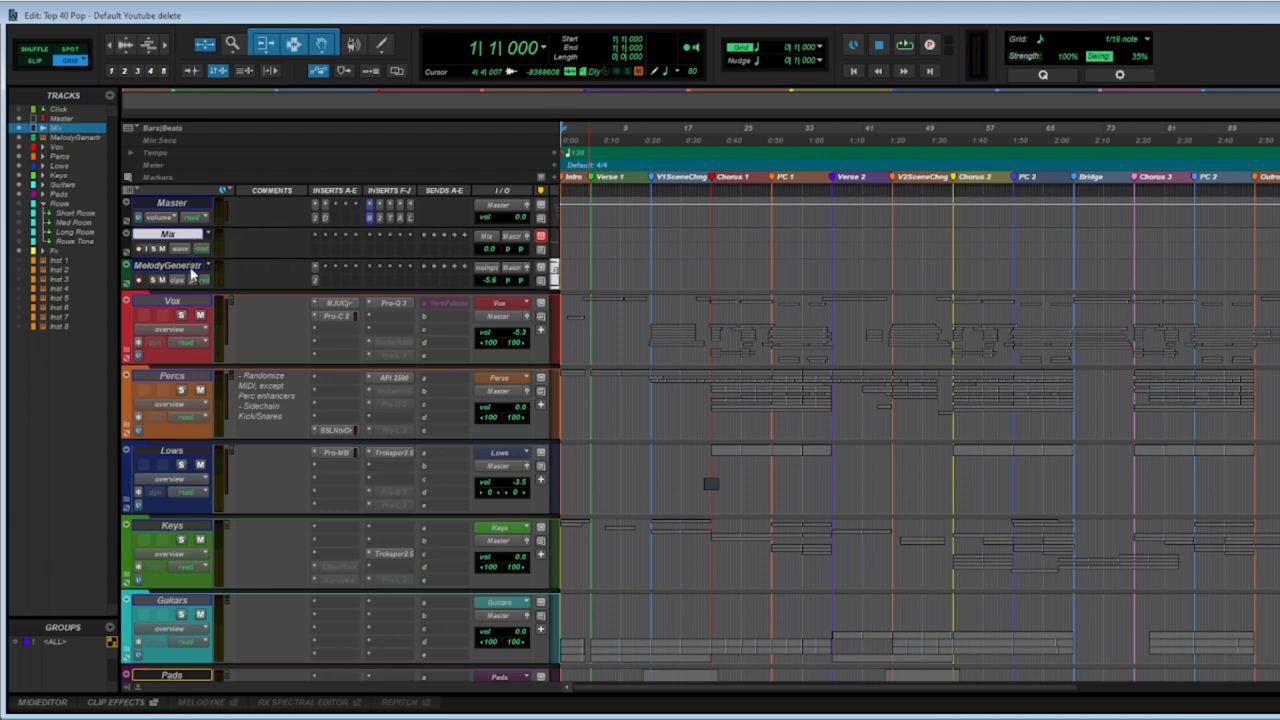
click(193, 273)
drag(242, 294, 243, 321)
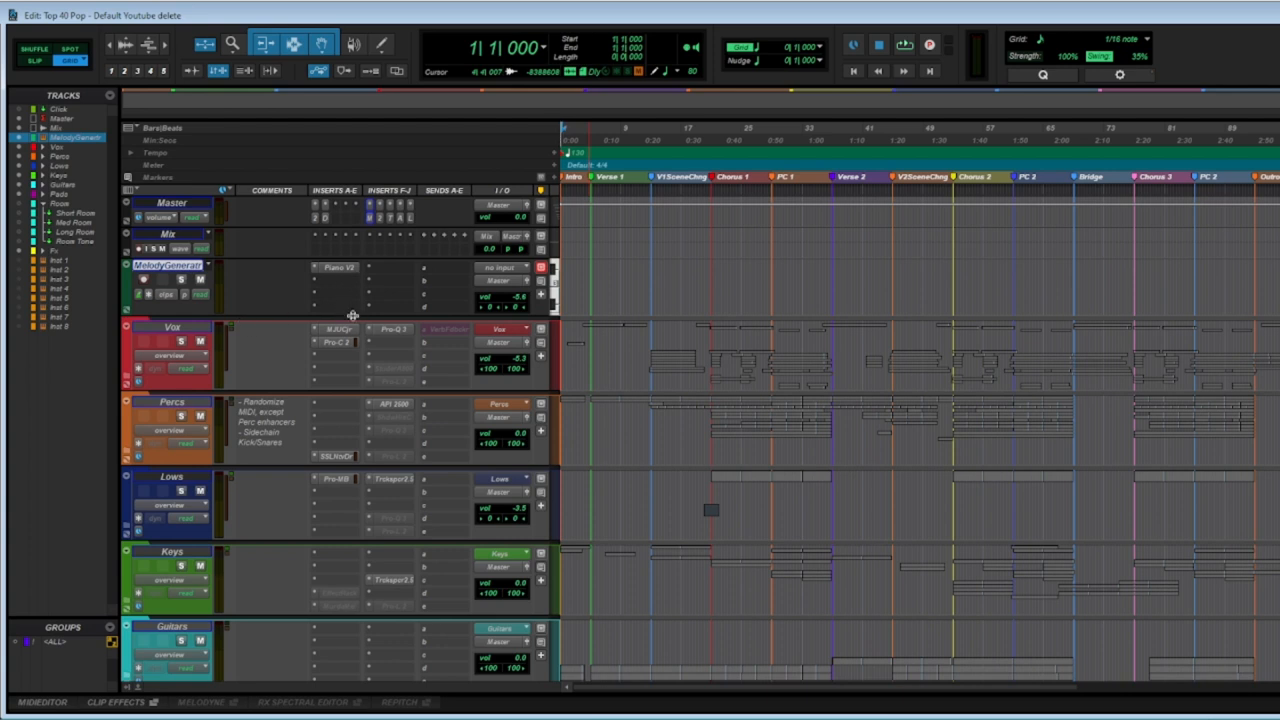
drag(352, 315, 360, 289)
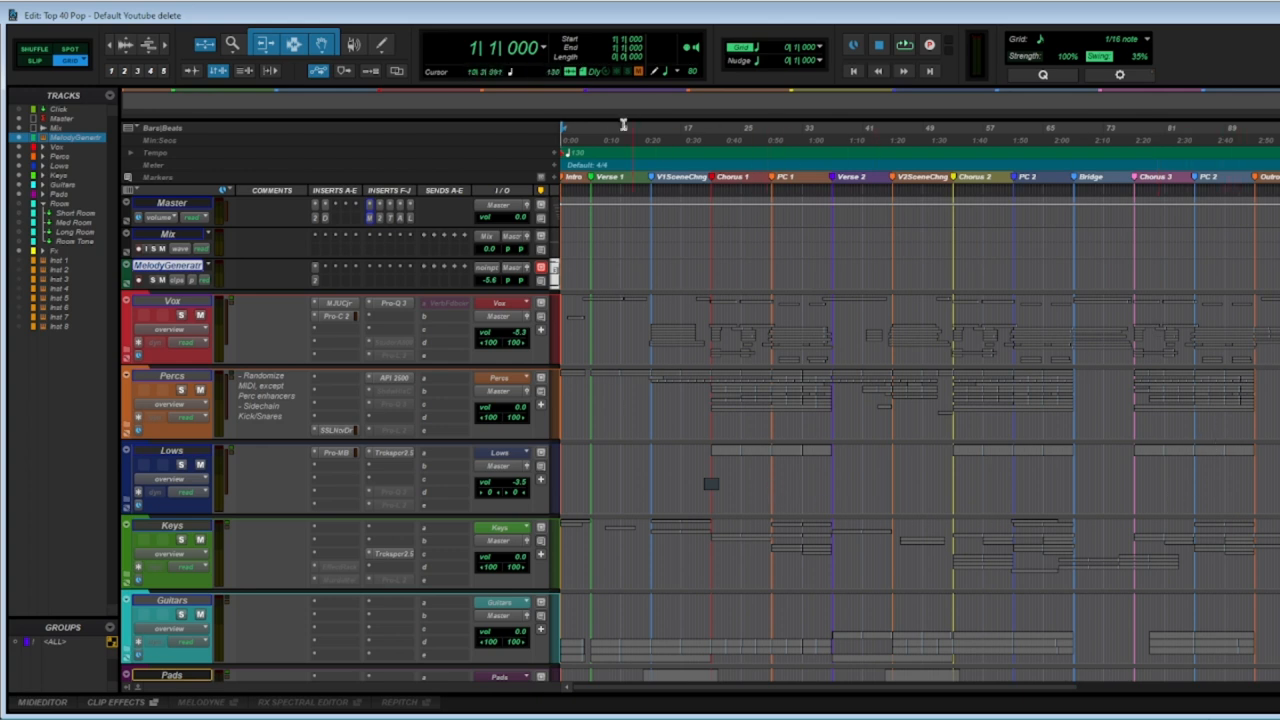
Highlight the melody generator track from 1|1 to 99|4, and view the New Memory Location settings at 3|3 without creating a marker.
click(1279, 272)
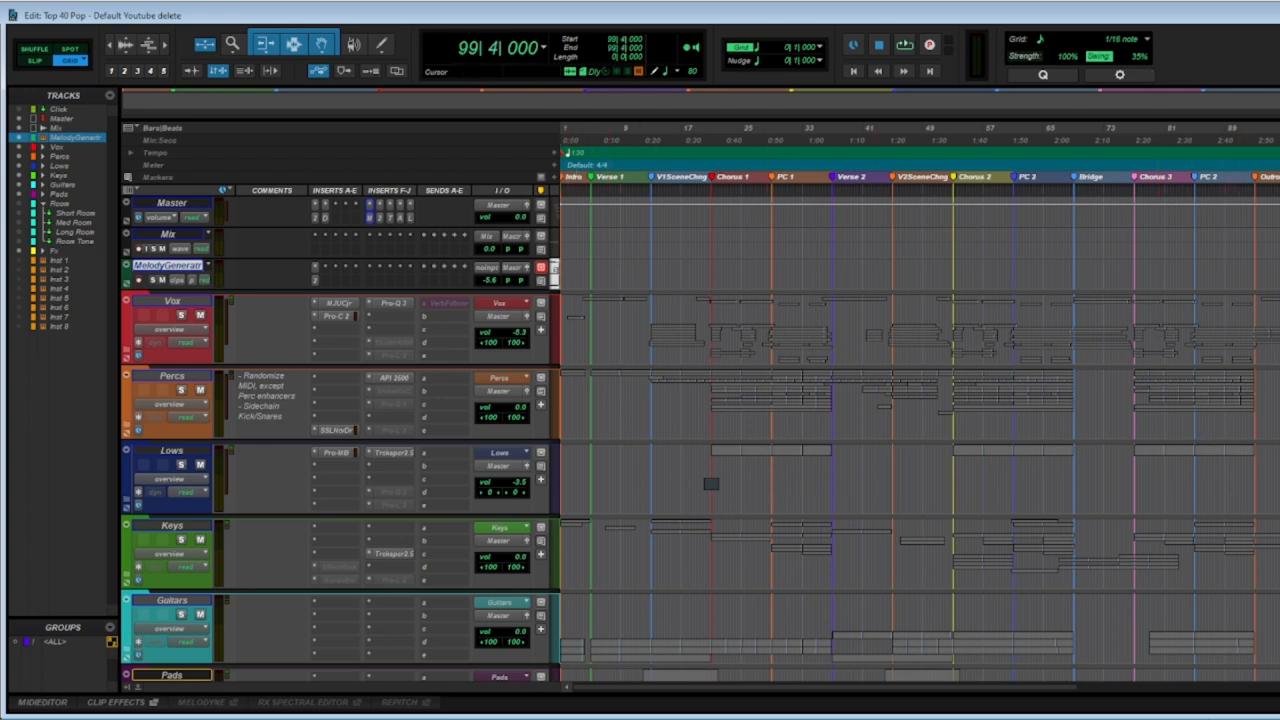
drag(1279, 272, 559, 178)
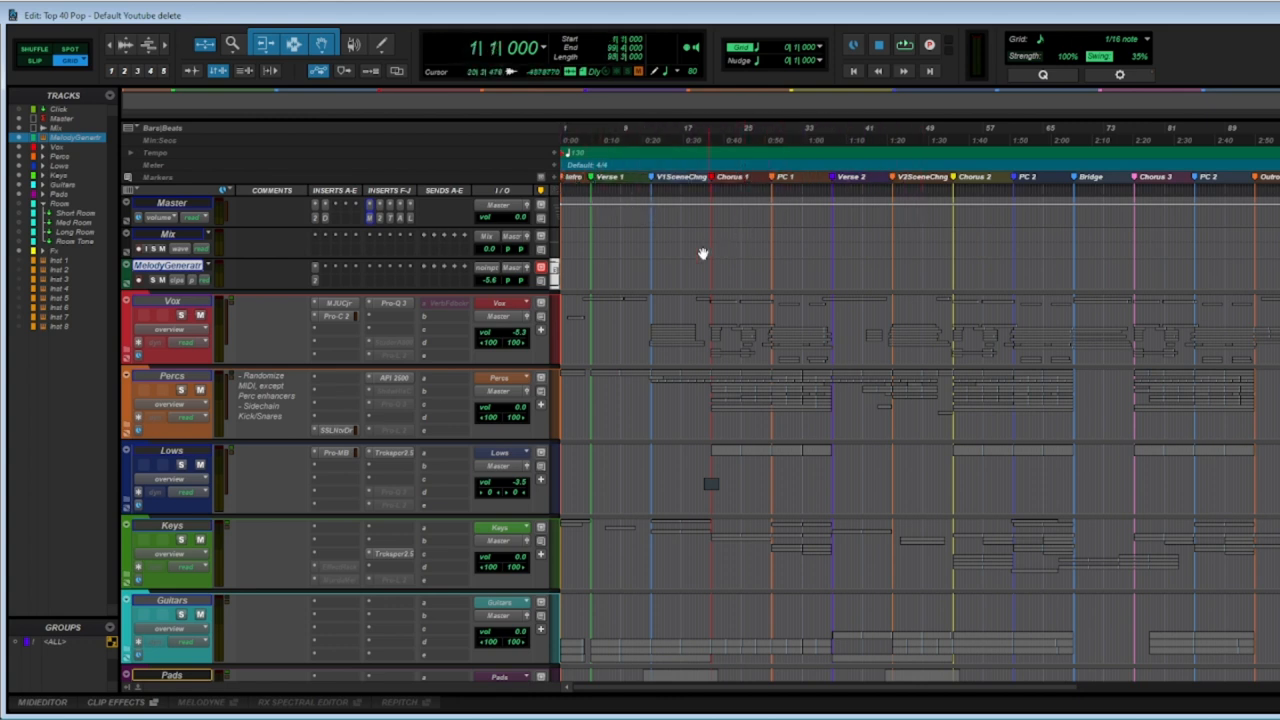
click(579, 240)
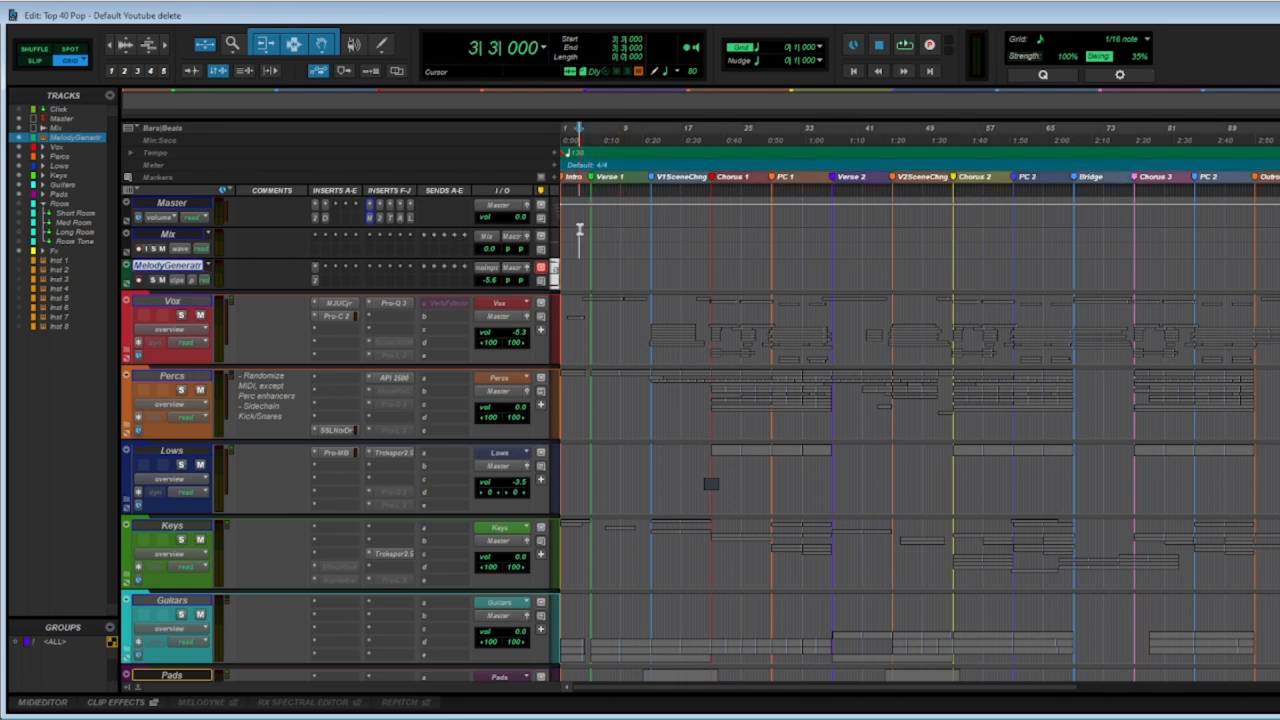
click(554, 176)
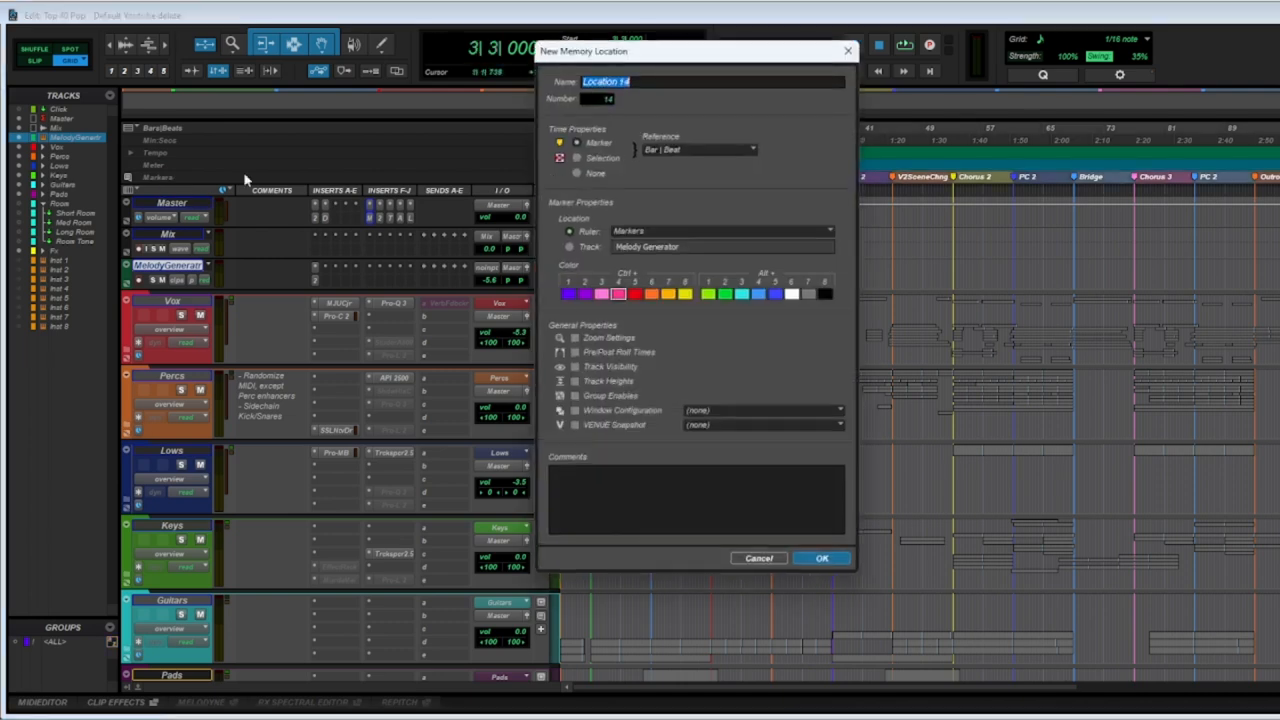
click(848, 50)
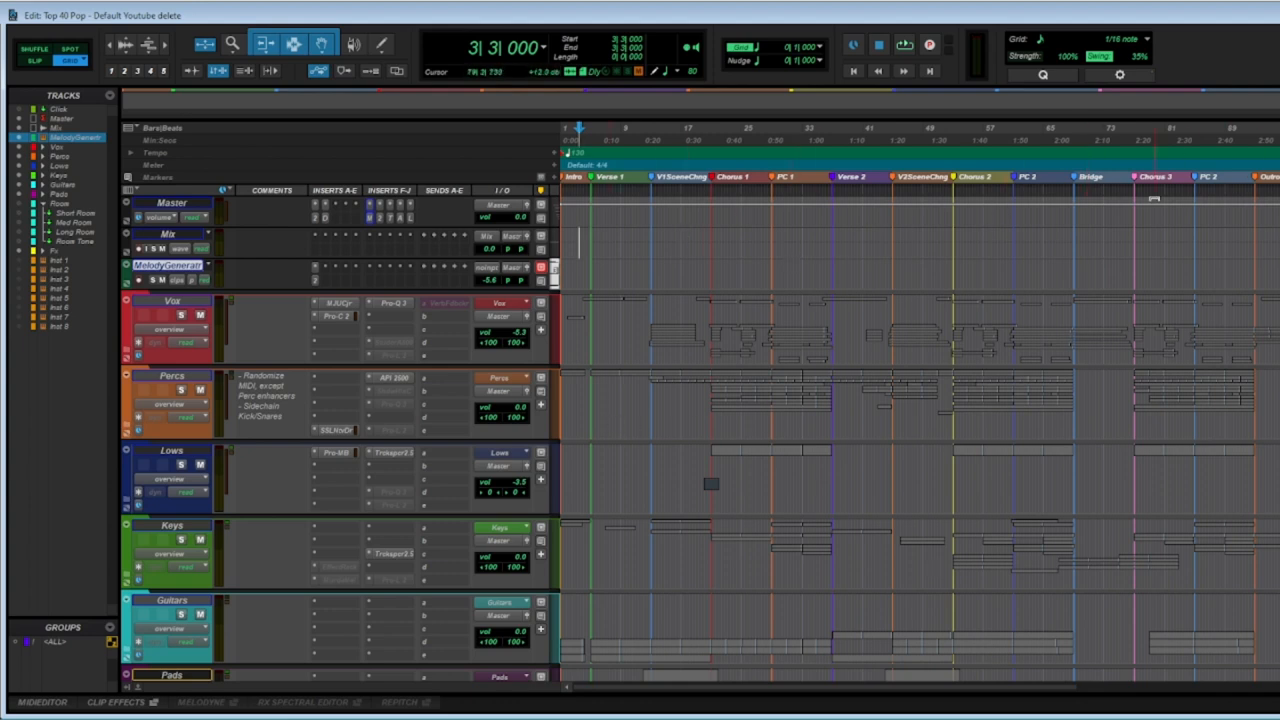
Expand the Percs folder, look through its drum tracks, and close it again.
scroll(940, 415, down, 1)
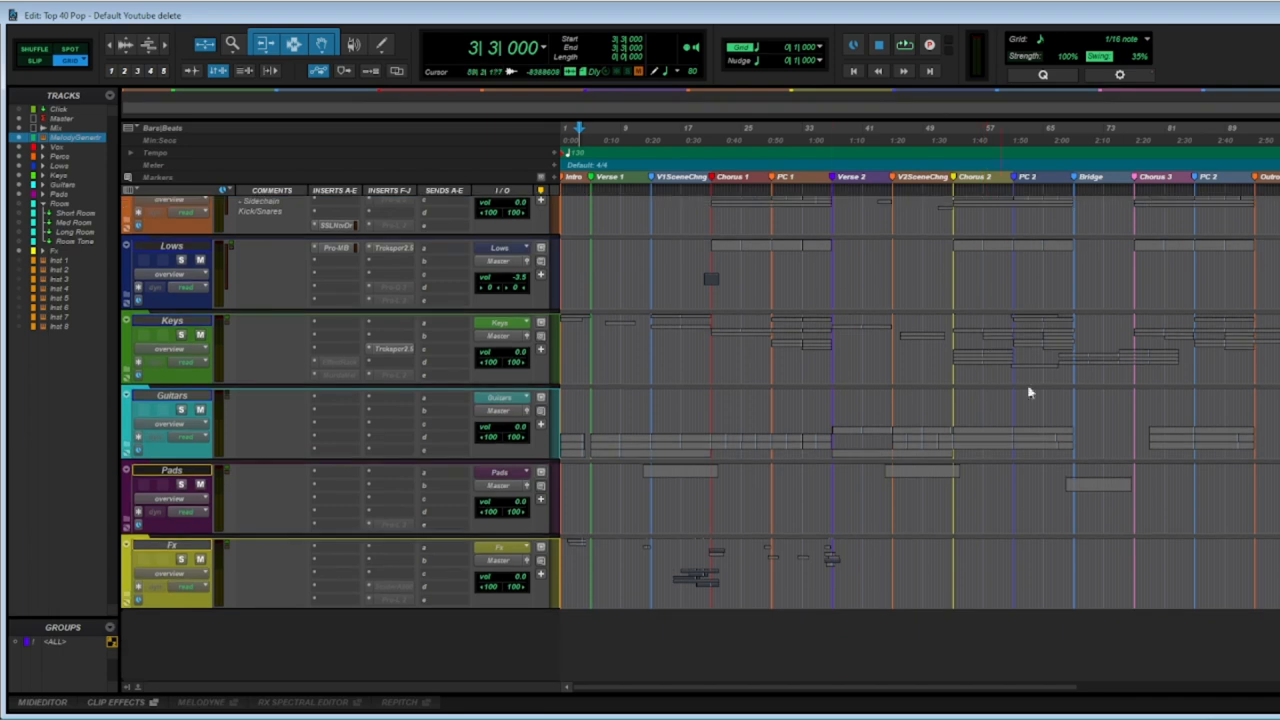
scroll(1090, 412, up, 1)
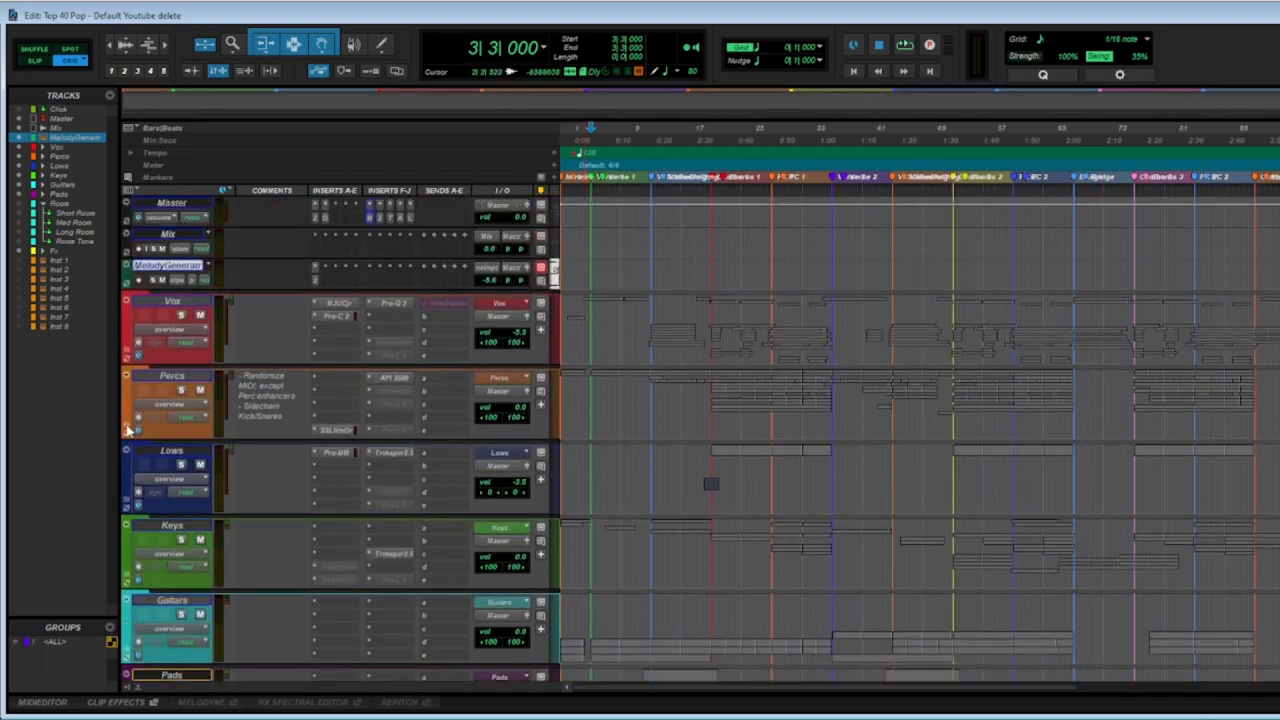
click(130, 430)
scroll(951, 392, down, 1)
scroll(1163, 383, down, 6)
scroll(1177, 370, up, 7)
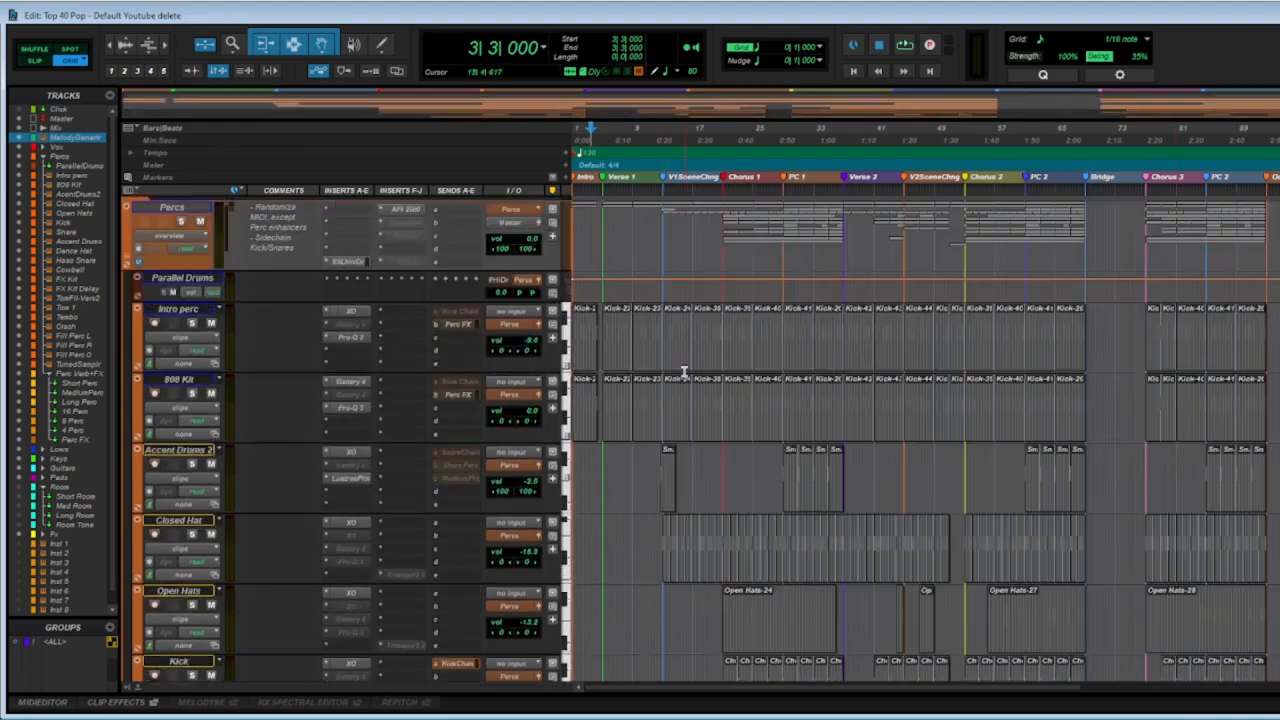
click(126, 404)
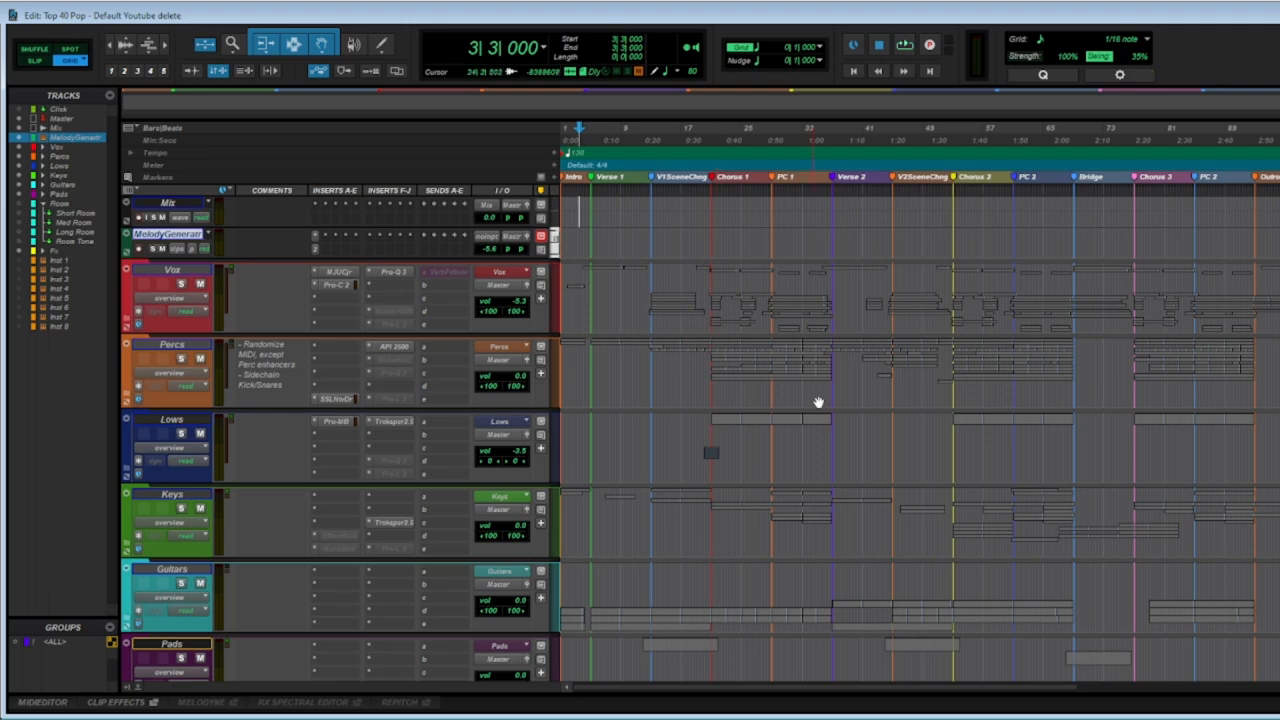
Expand the Guitars folder to show its instrument tracks, and close it again.
scroll(820, 403, down, 1)
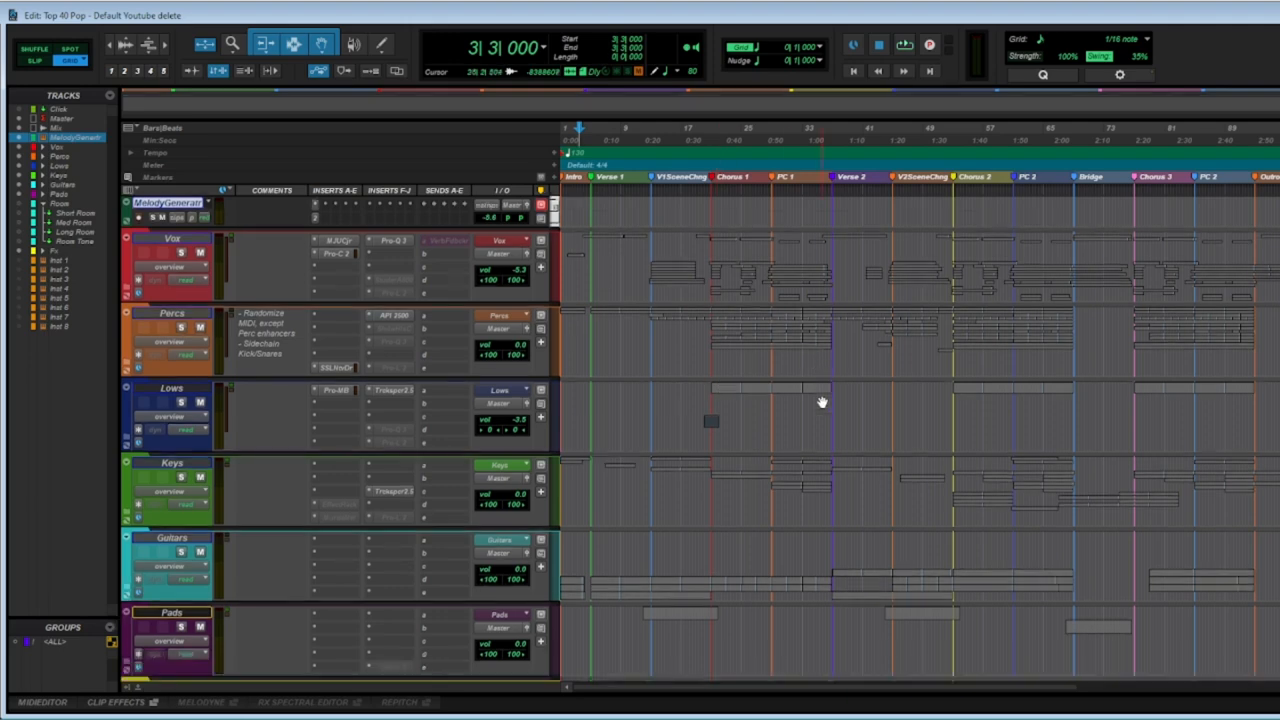
scroll(914, 434, down, 2)
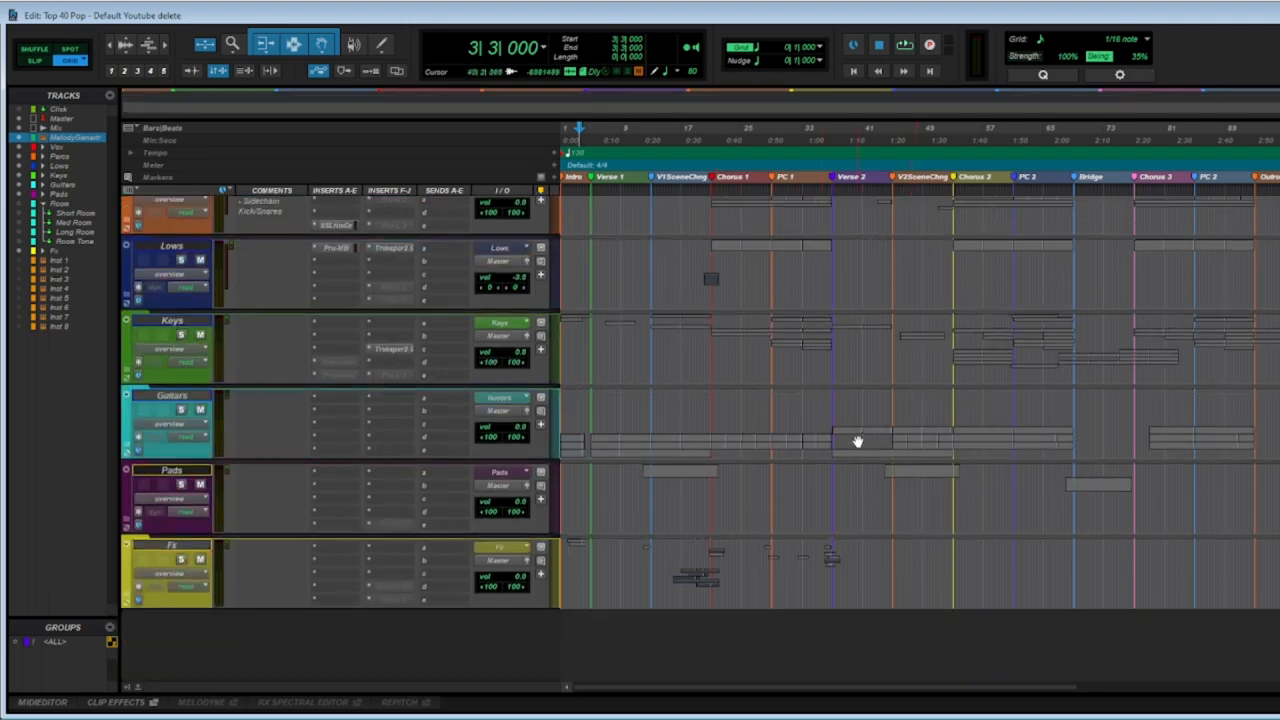
click(127, 451)
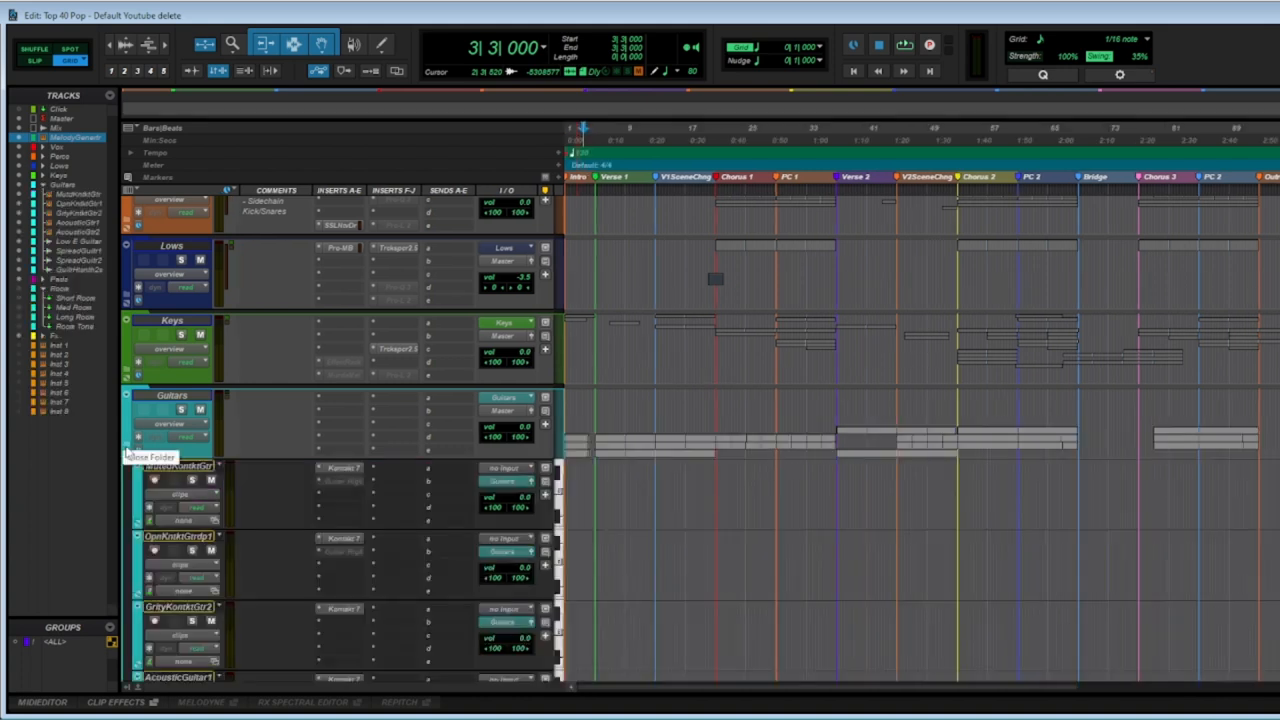
click(127, 451)
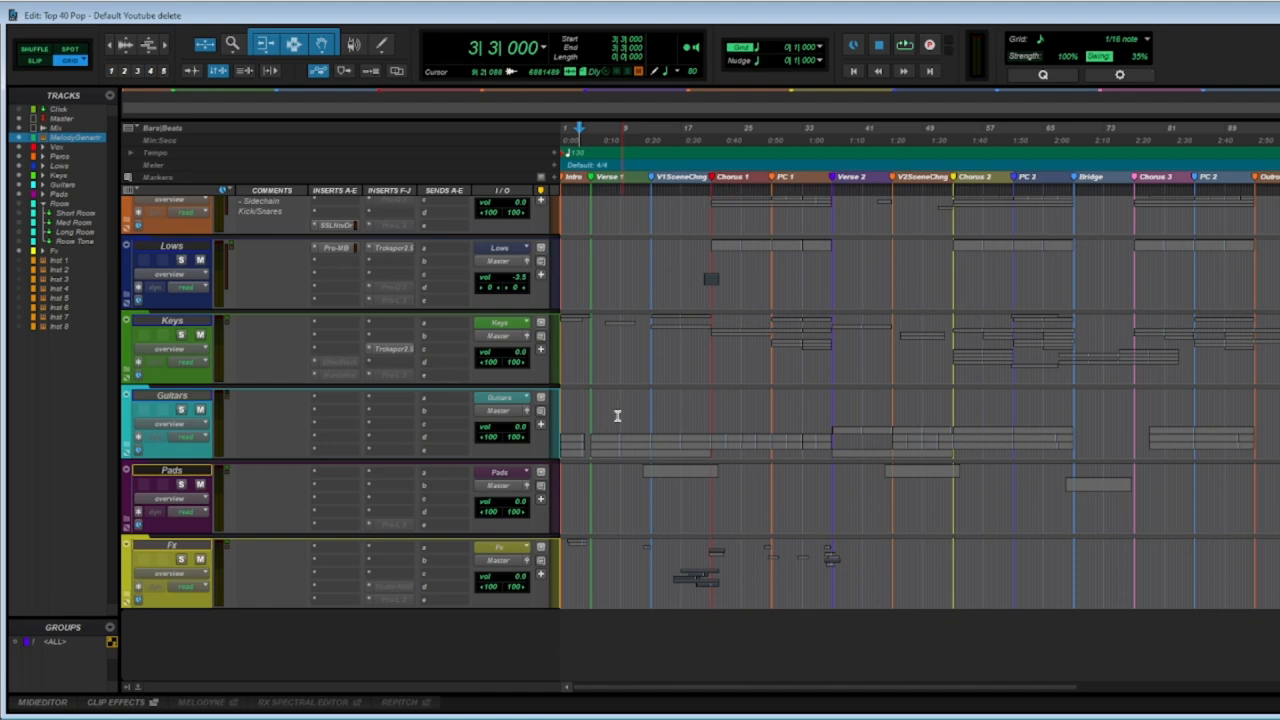
Expand the Pads folder, look over its verse and bridge pad tracks, and close the folder.
click(127, 522)
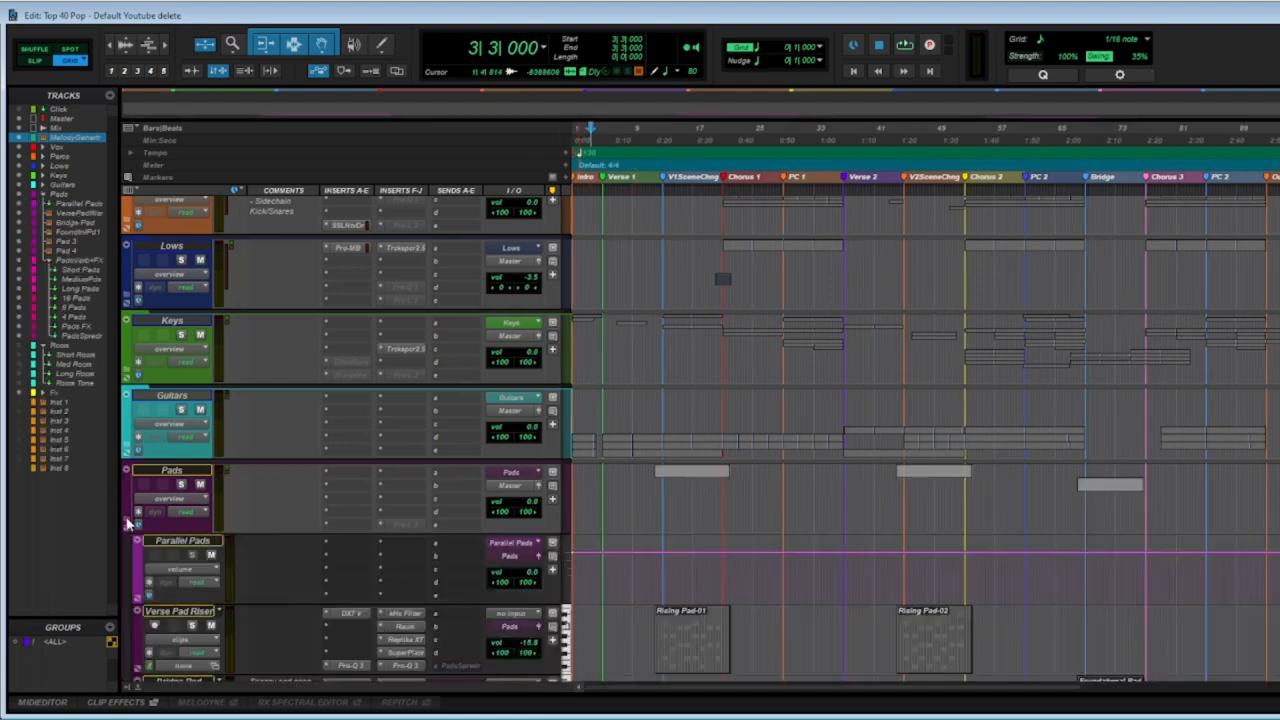
scroll(900, 477, down, 3)
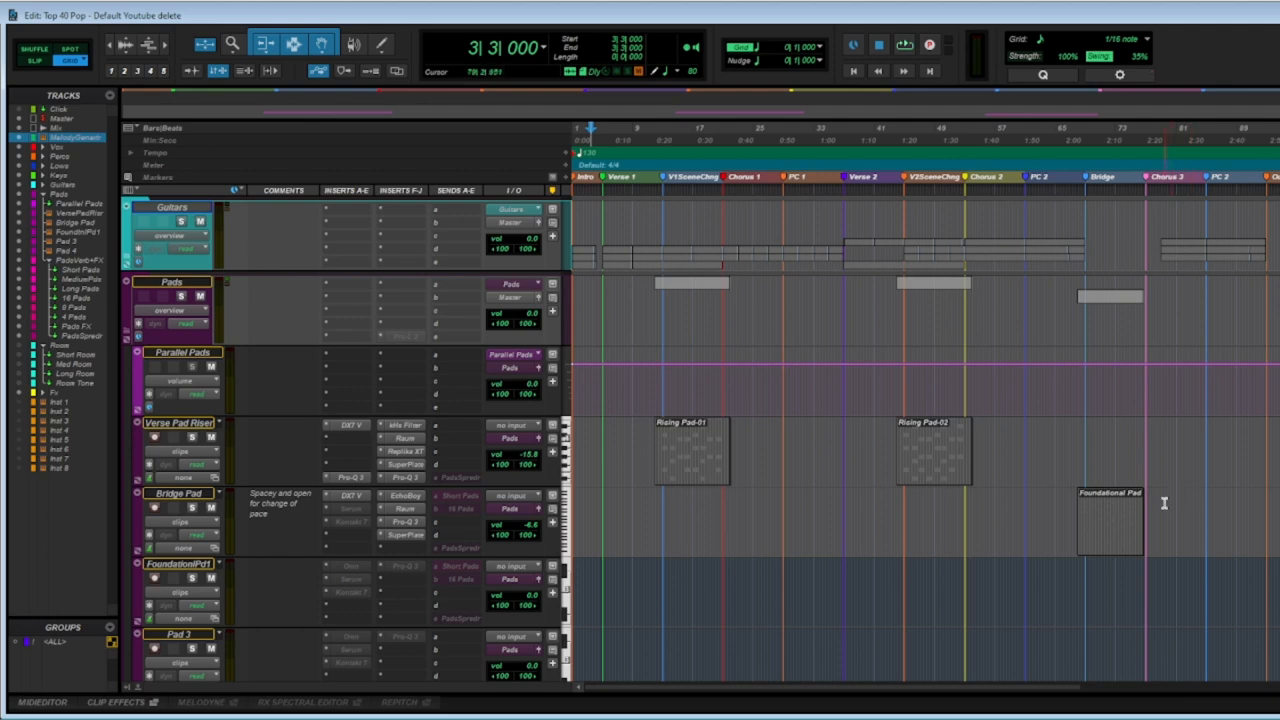
click(130, 337)
scroll(918, 492, up, 3)
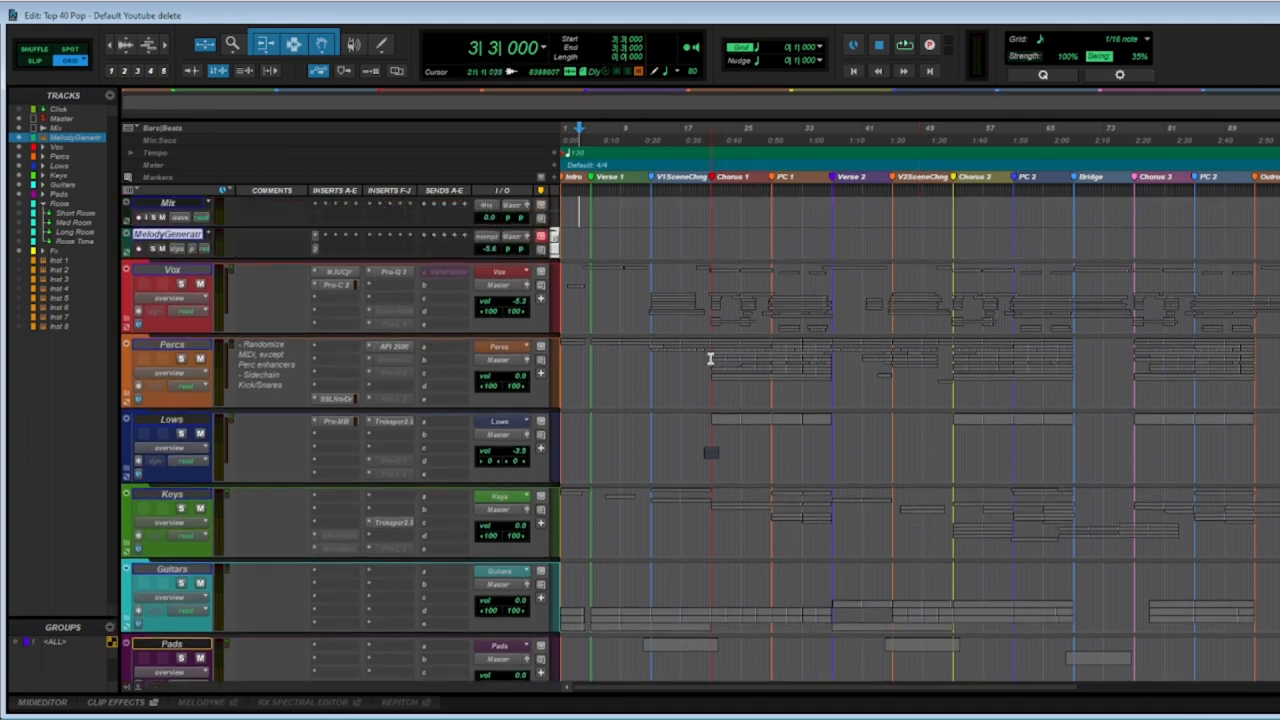
Highlight the Percs overview across Chorus 1 and PC 1 and the Keys overview from 12|3 to 21|1, clearing the selection at 44|1.
drag(711, 357, 823, 400)
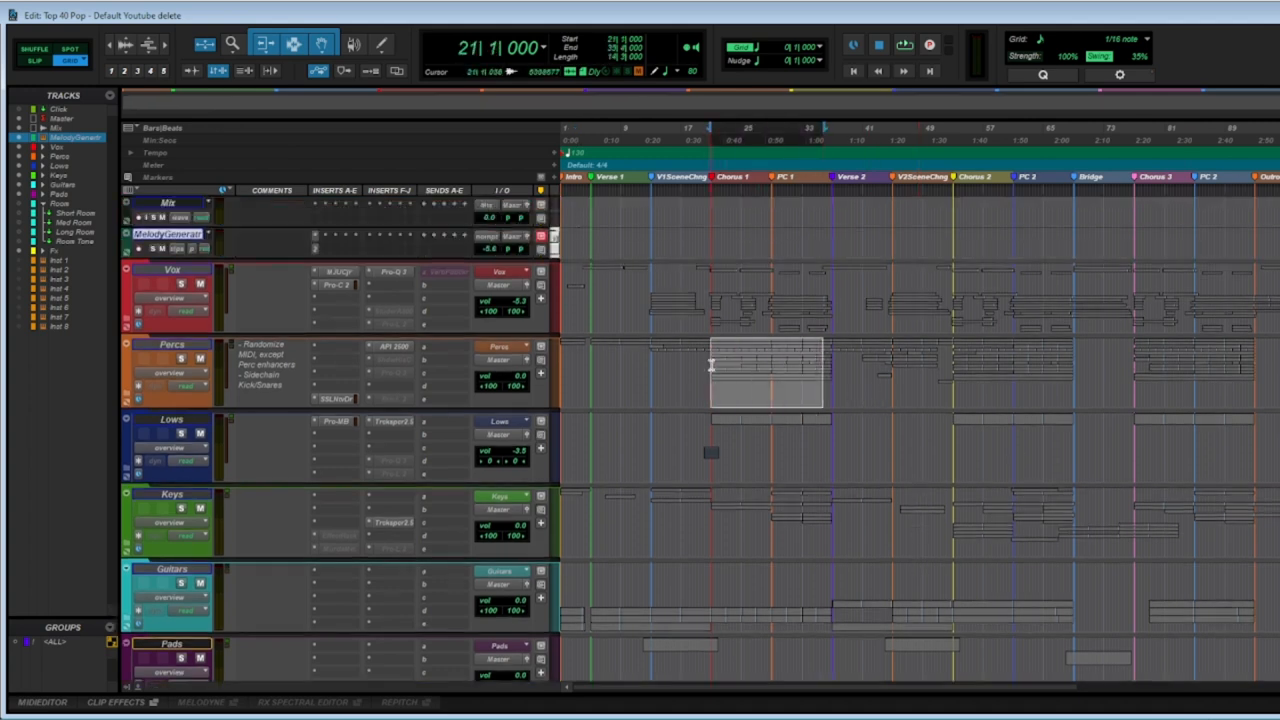
drag(711, 362, 833, 375)
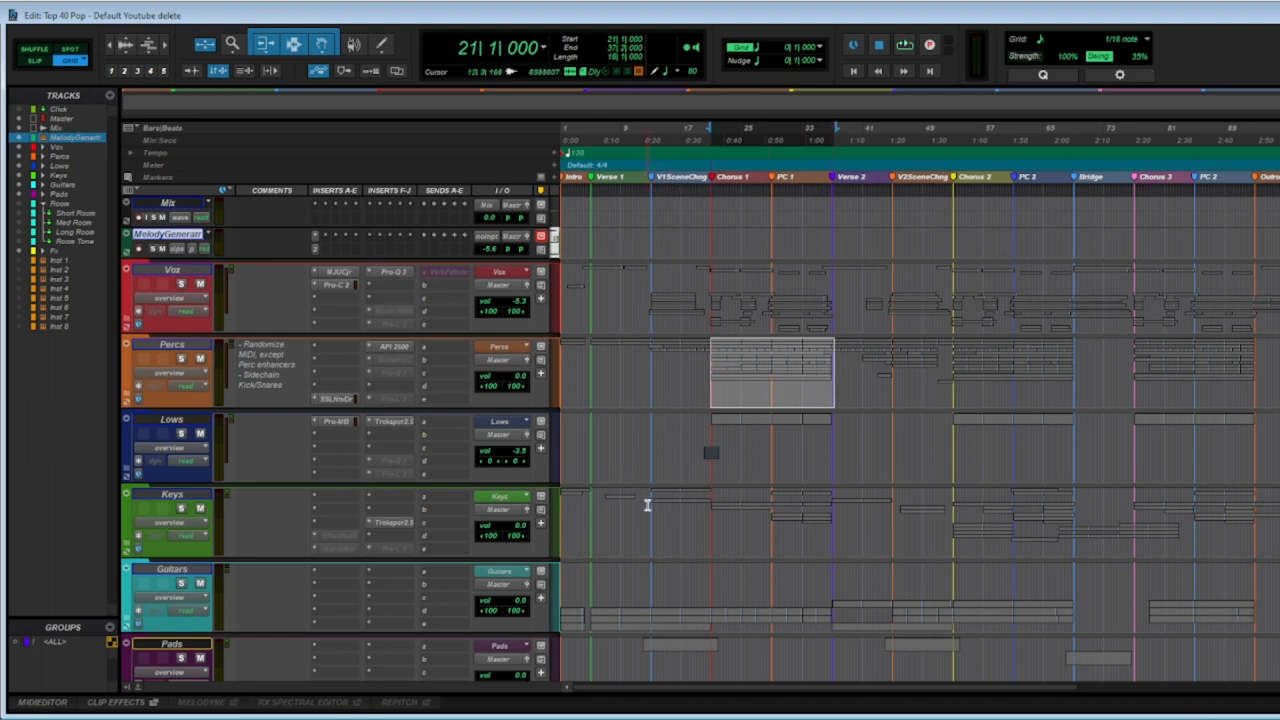
drag(648, 509, 710, 519)
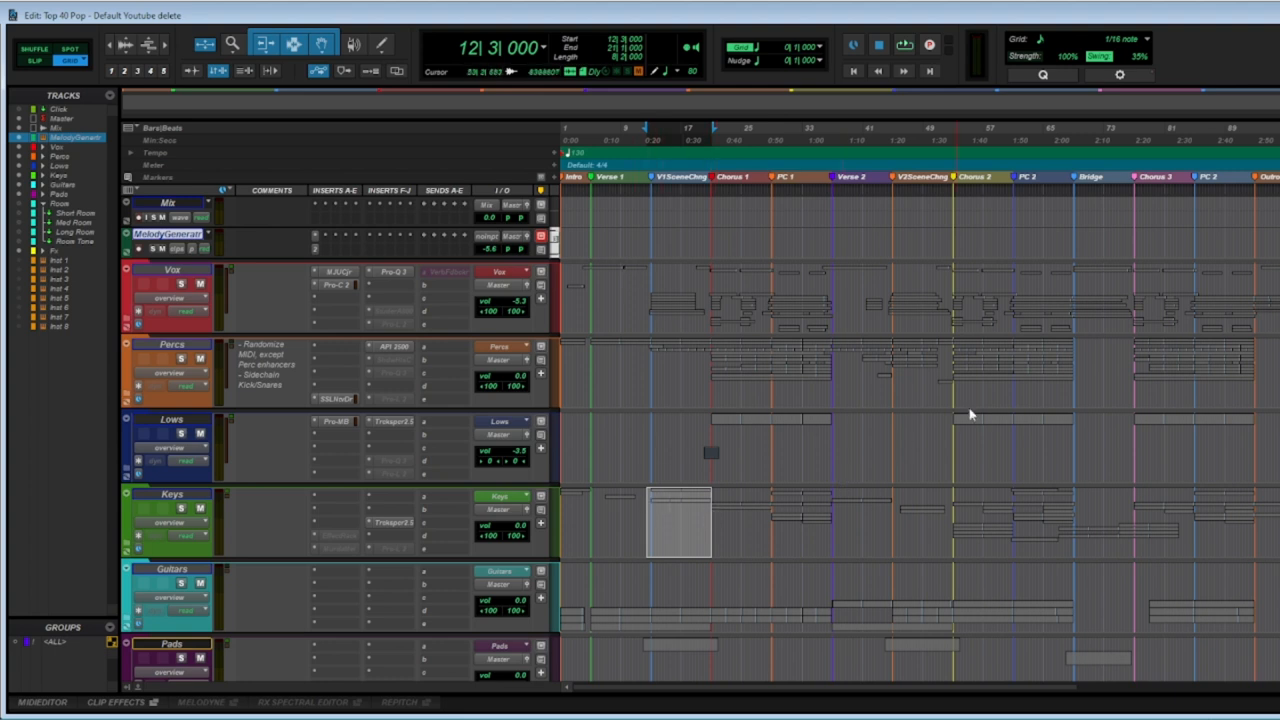
click(884, 441)
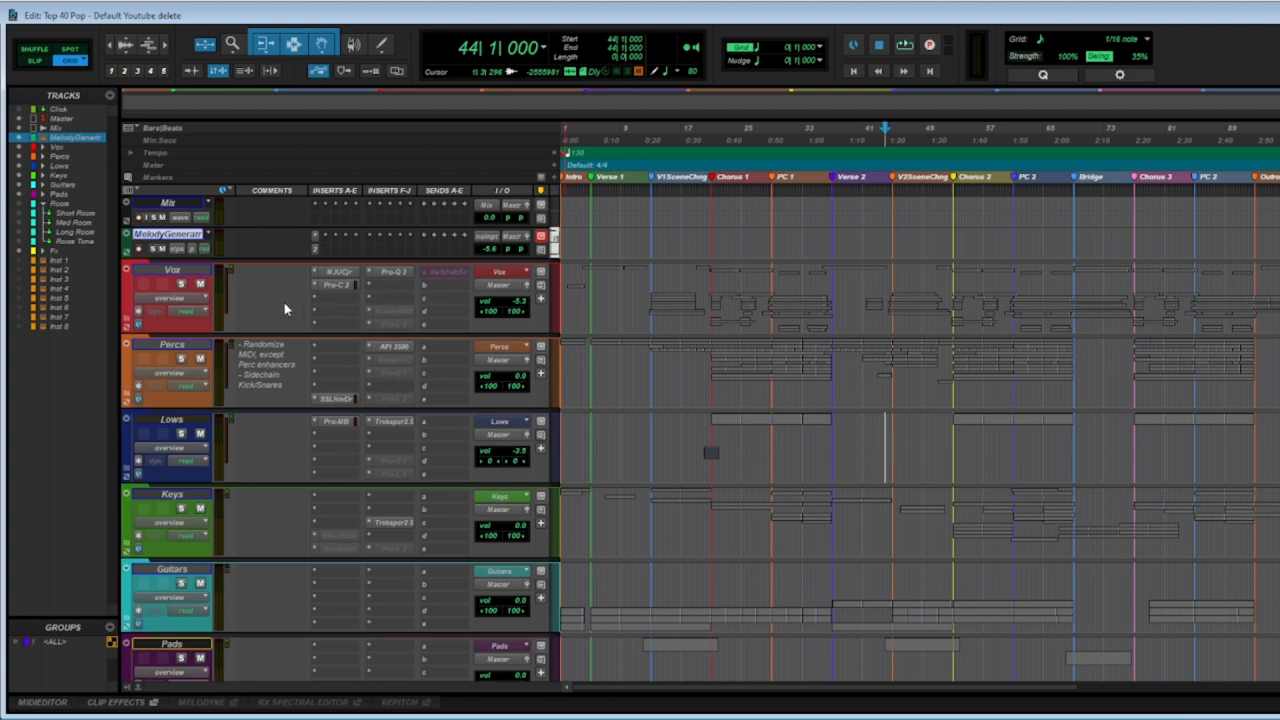
Expand the Vox folder and select its Lead Vox, BGVs and Vox Reverb + FX subfolders in turn.
click(130, 322)
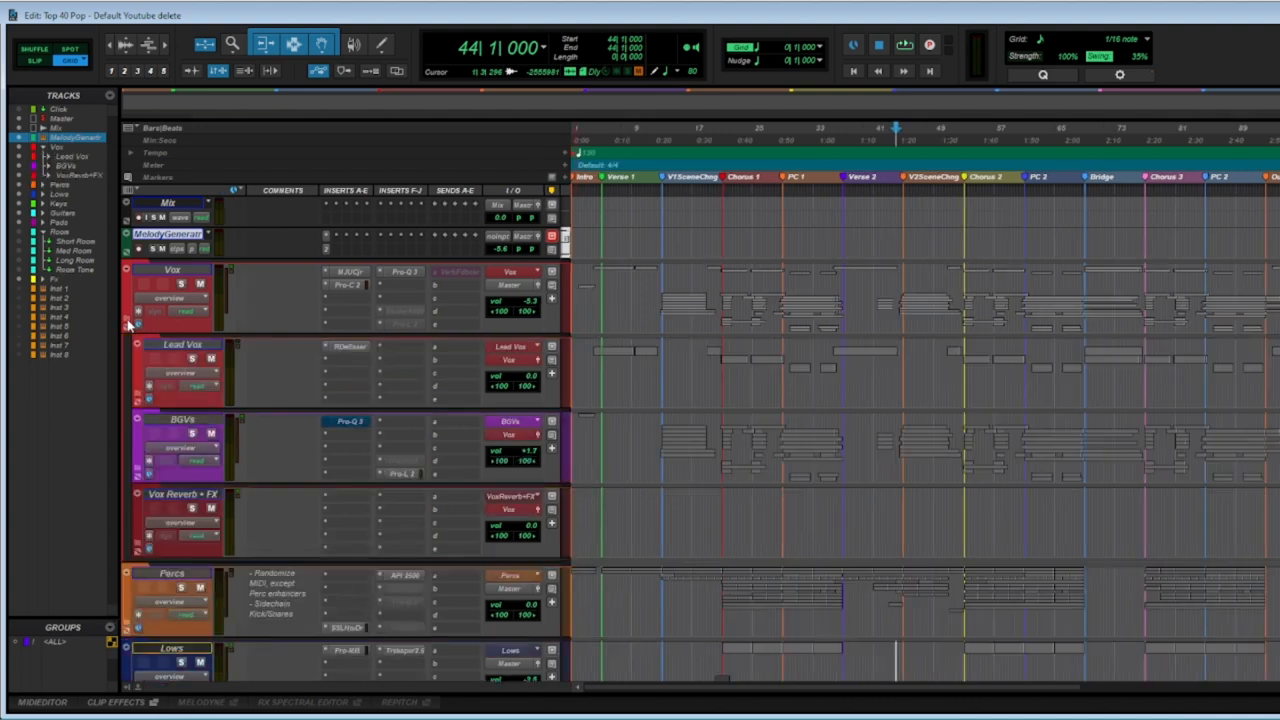
click(190, 350)
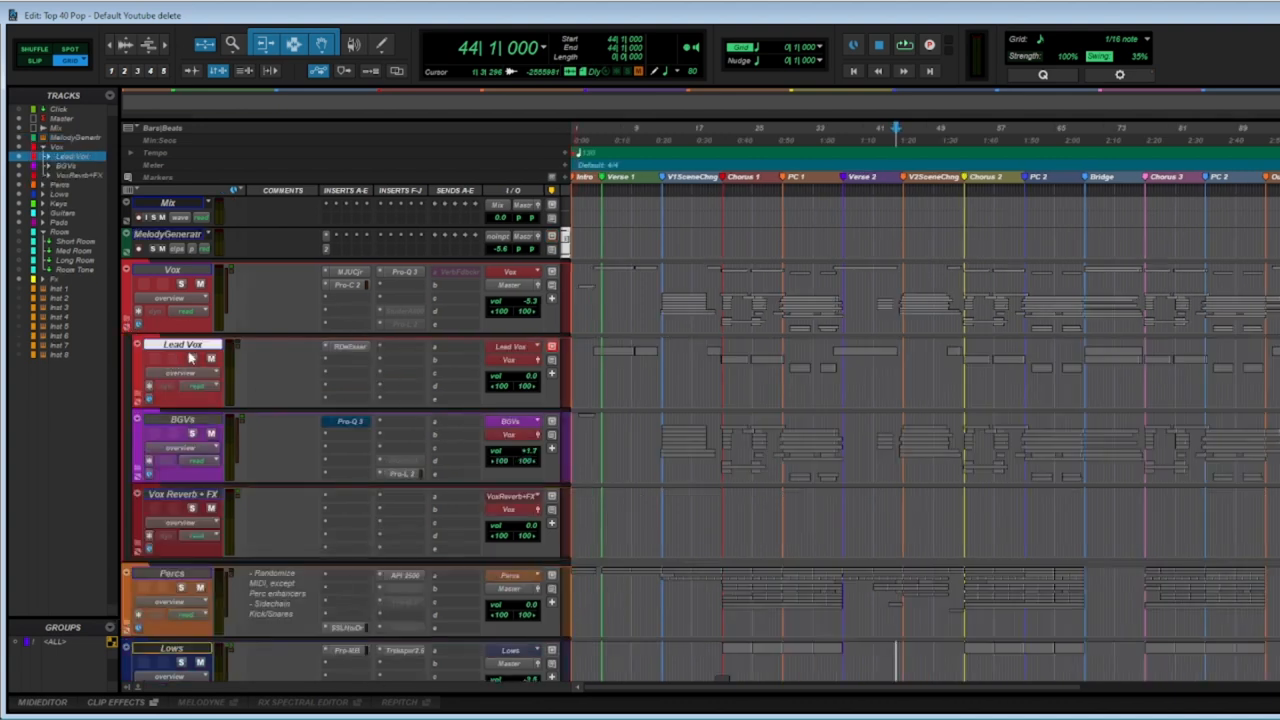
click(192, 421)
click(176, 496)
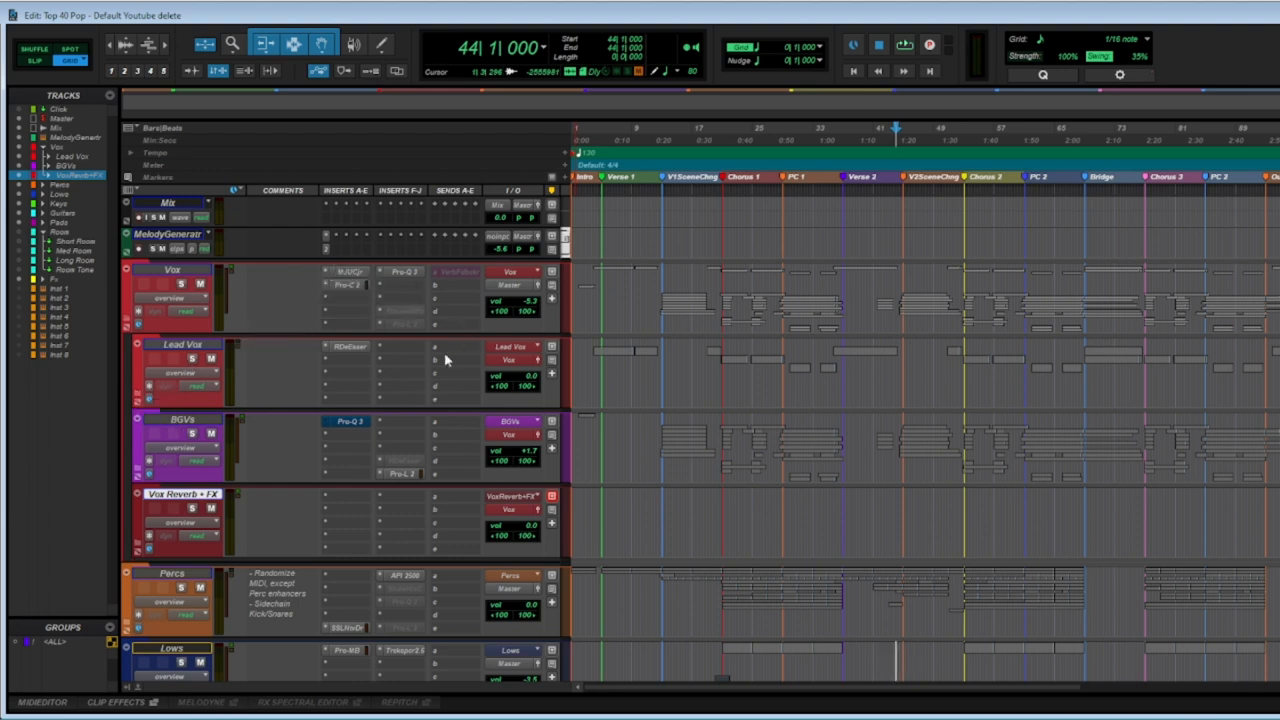
Expand the Lead Vox subfolder and review its lead tracks, selecting Hot Track and the post-chorus lead track.
click(143, 397)
click(203, 417)
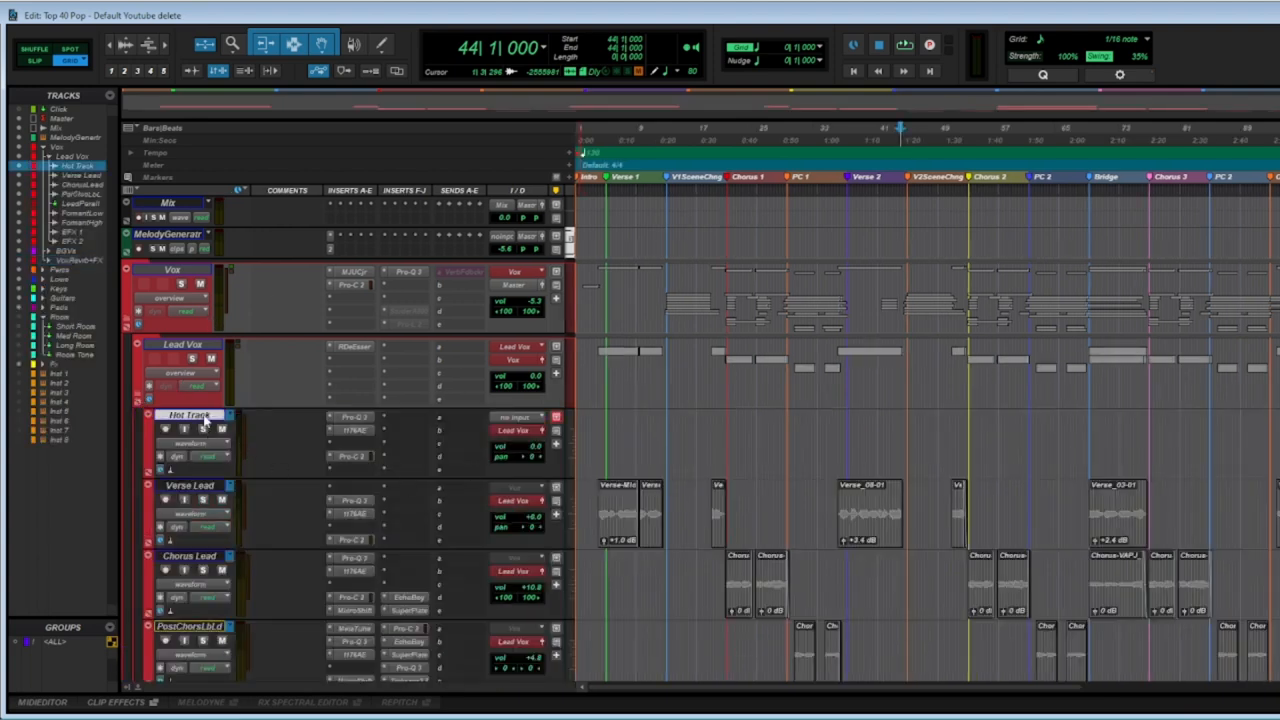
scroll(203, 427, down, 3)
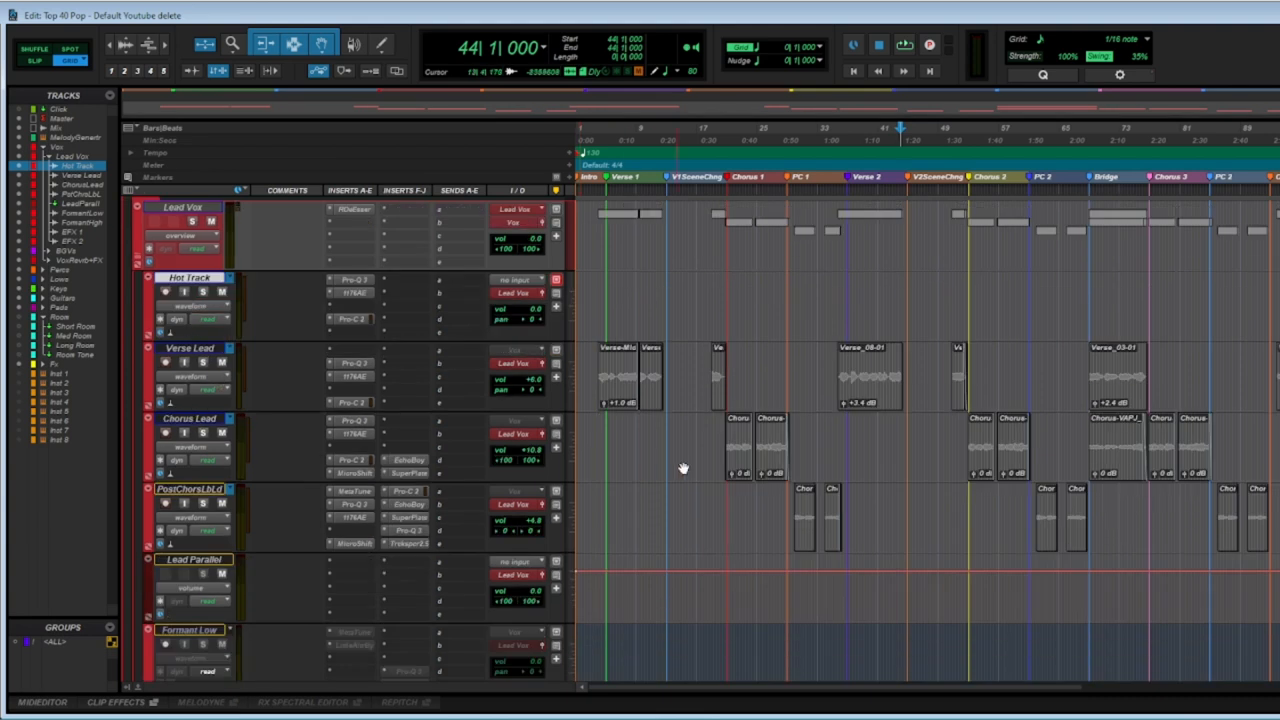
click(195, 491)
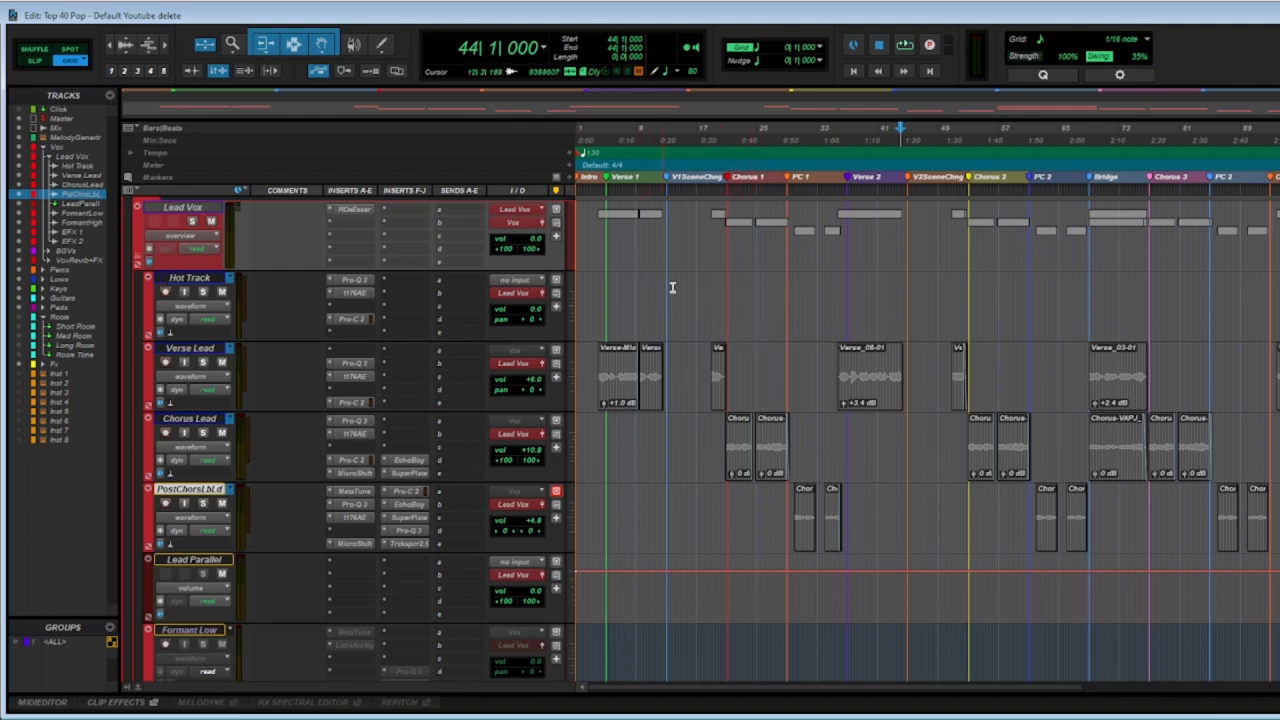
Highlight a span on Hot Track, and try moving the short Verse Lead clip before Chorus 1 onto the Chorus Lead track.
drag(691, 290, 963, 325)
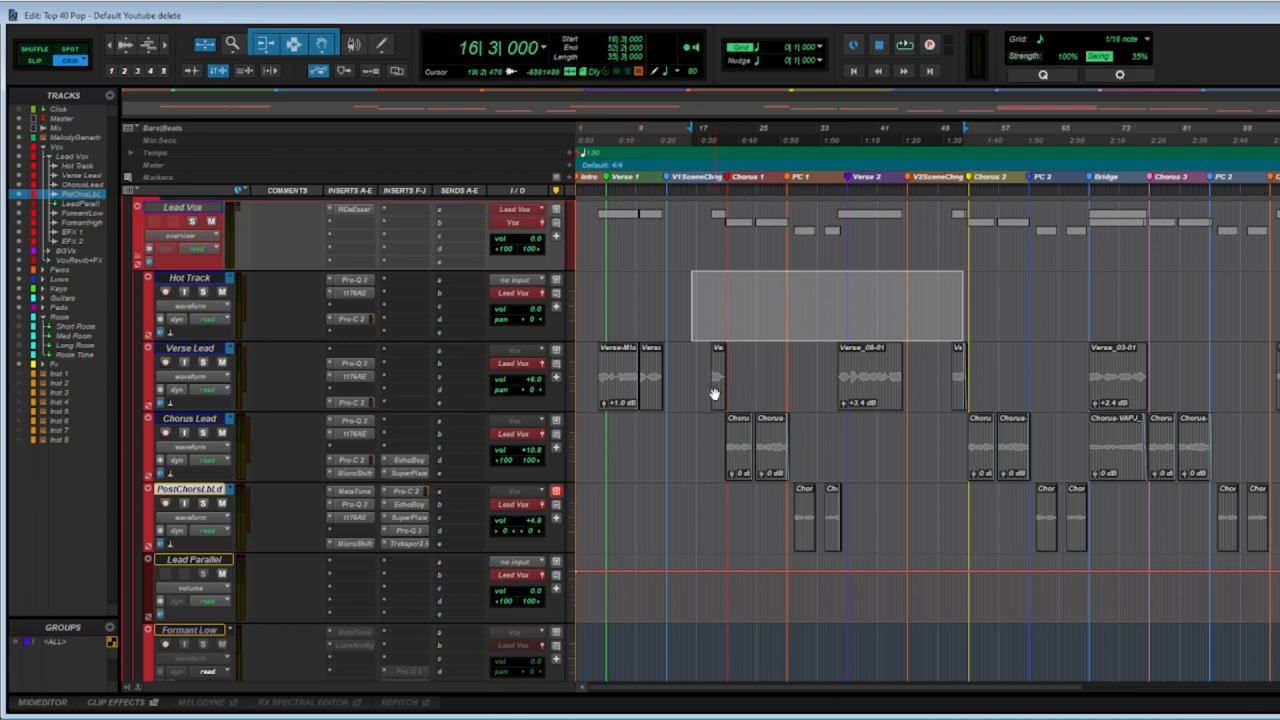
drag(714, 391, 716, 446)
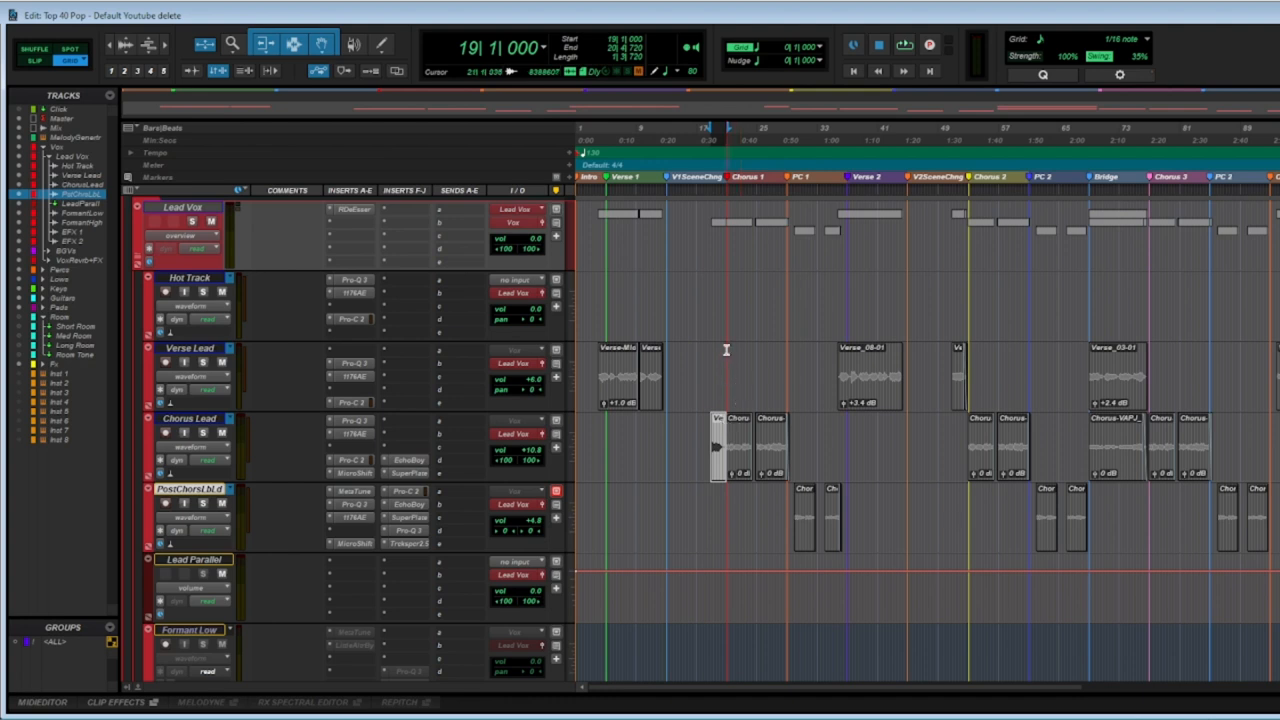
key(ctrl+z)
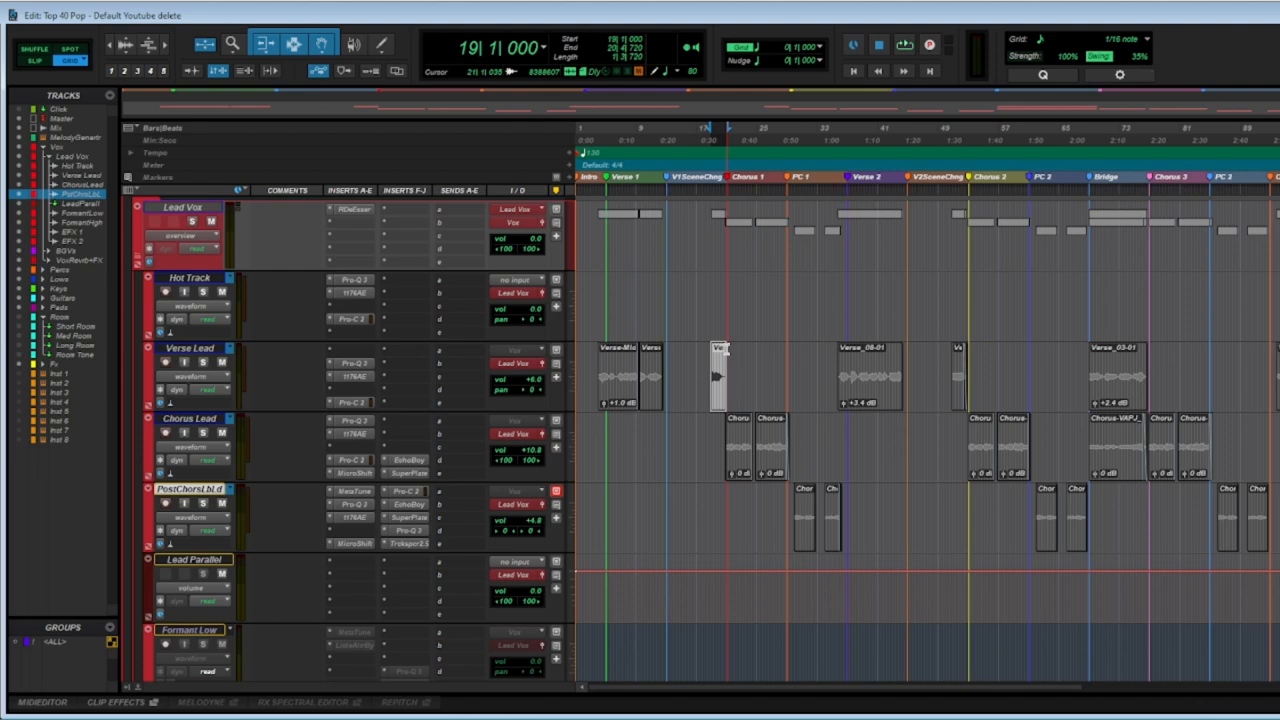
Collapse the Lead Vox subfolder, expand BGVs, and highlight the intro clip on its first vocal track.
click(140, 263)
click(139, 339)
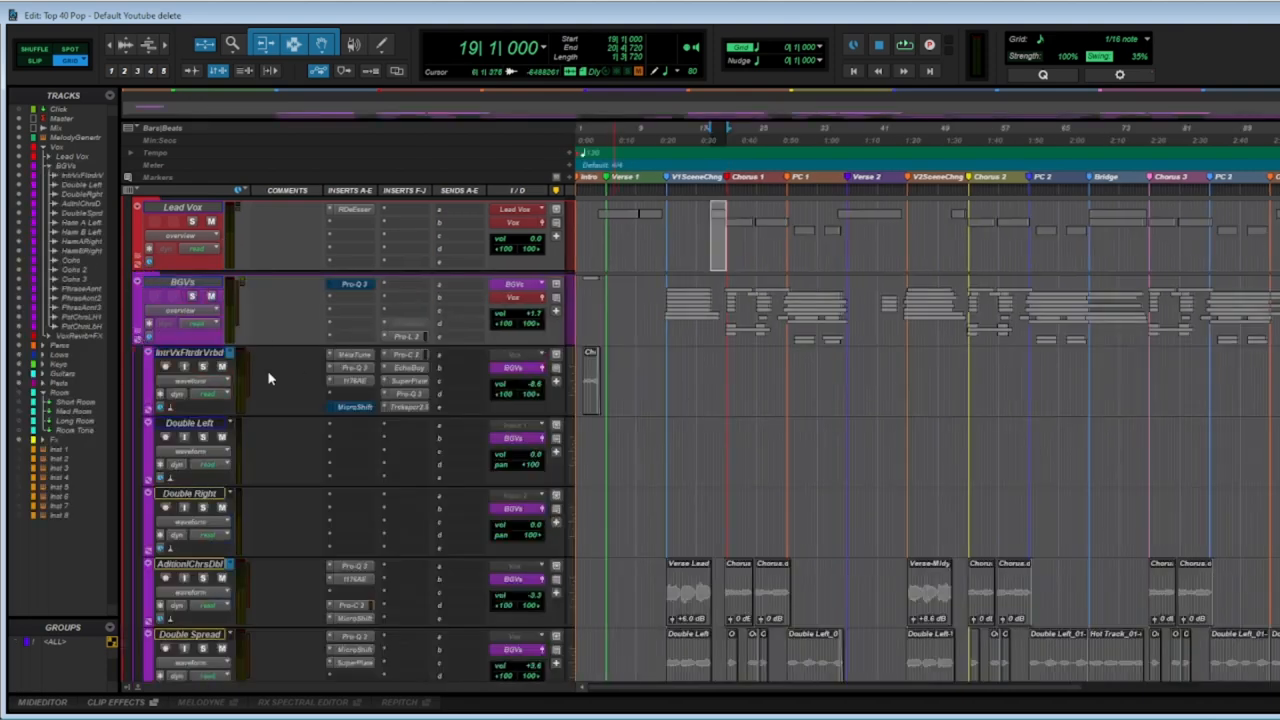
scroll(267, 370, down, 1)
click(599, 298)
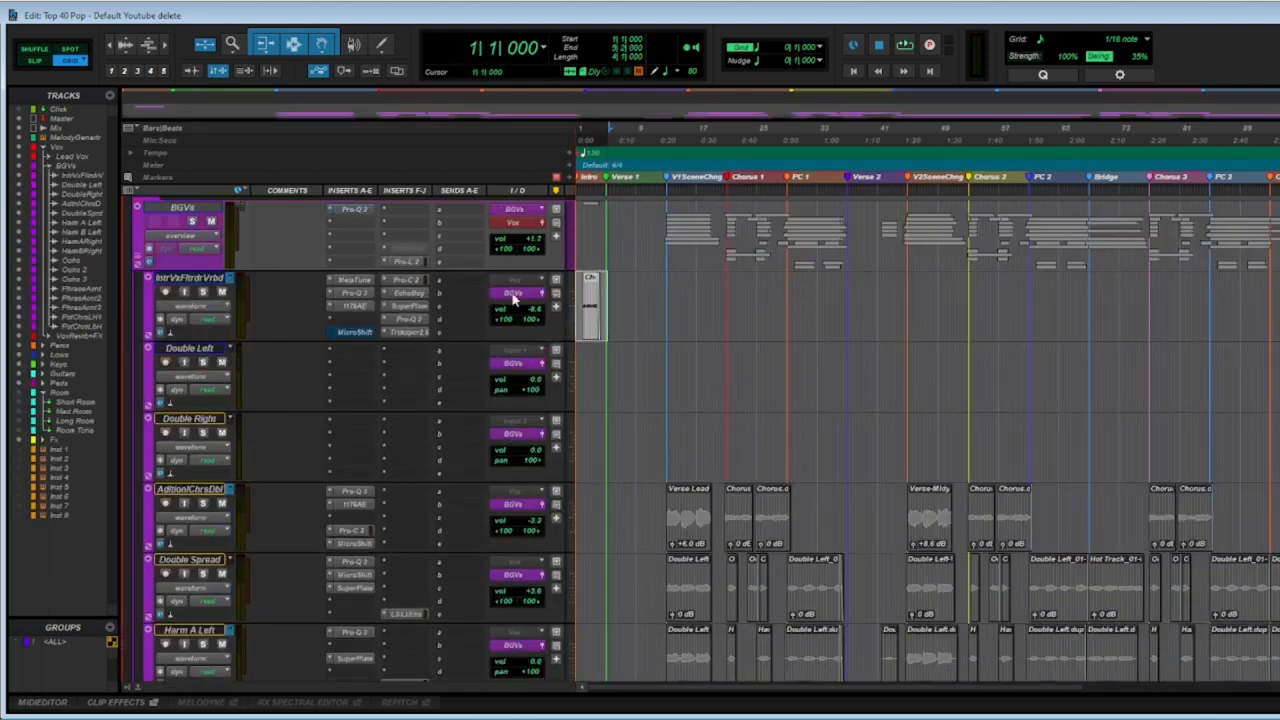
Review the background vocal tracks in the BGVs subfolder, selecting Double Left, Double Right and Double Spread in turn.
scroll(195, 370, down, 1)
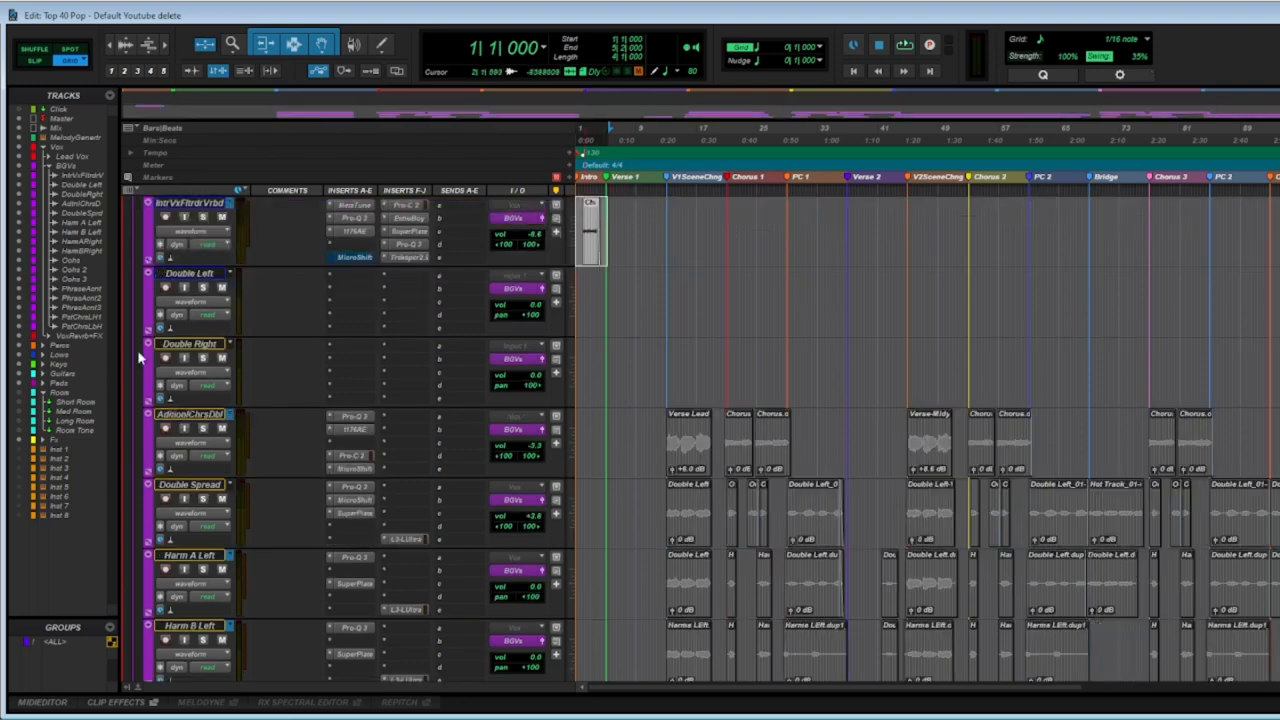
click(200, 276)
click(203, 346)
scroll(270, 300, down, 2)
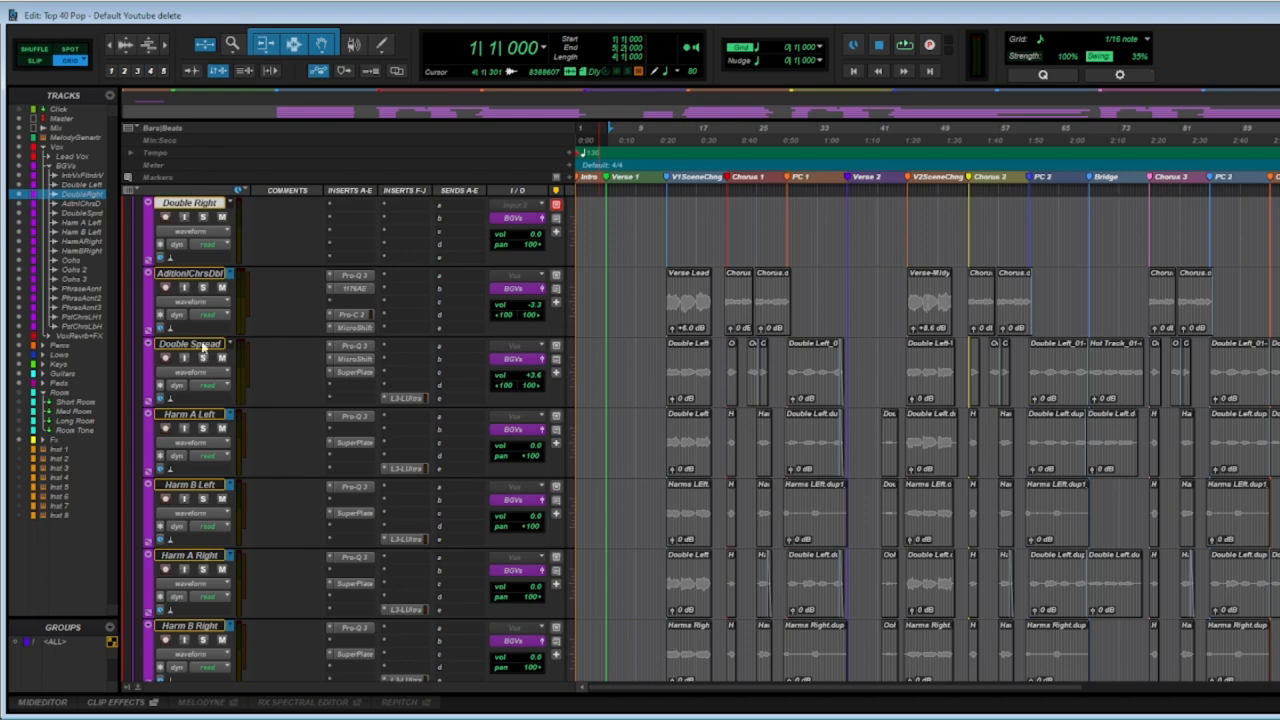
click(203, 346)
scroll(200, 365, down, 1)
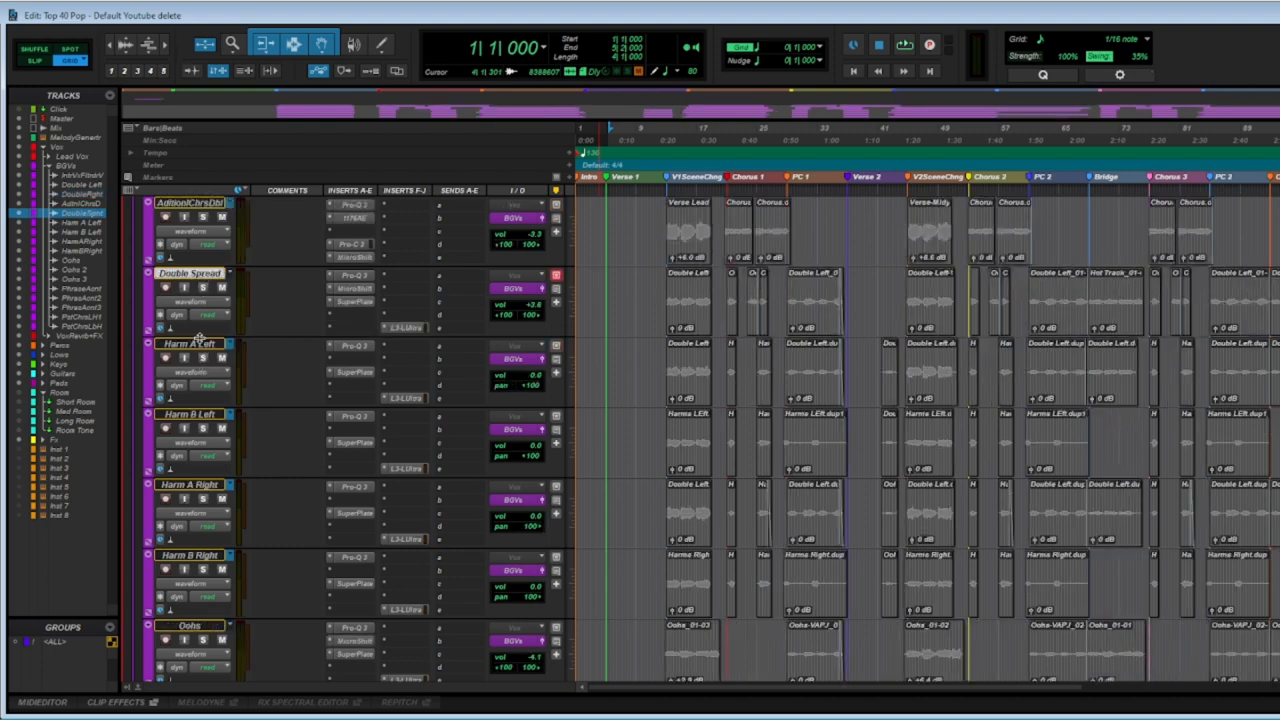
scroll(814, 400, up, 2)
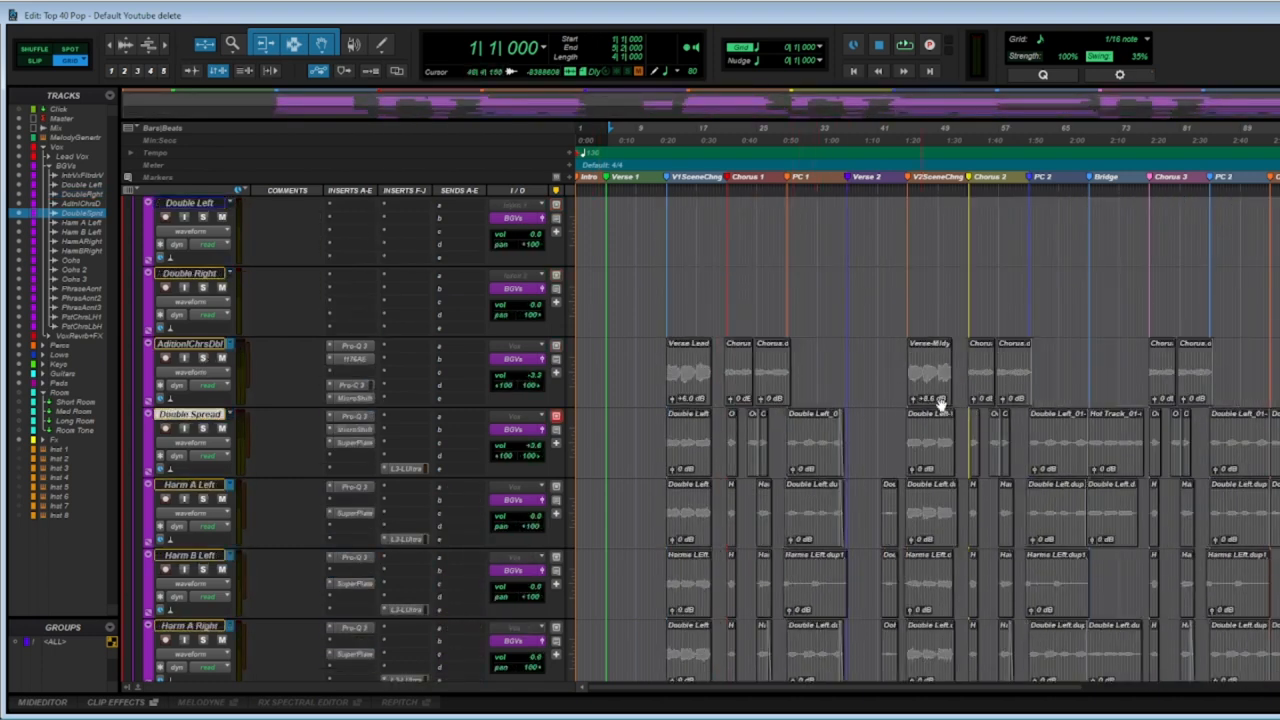
Highlight the background vocal clips across the BGVs tracks from the end of the song back to bar 9.
scroll(940, 402, down, 2)
drag(1279, 234, 640, 531)
scroll(653, 507, up, 10)
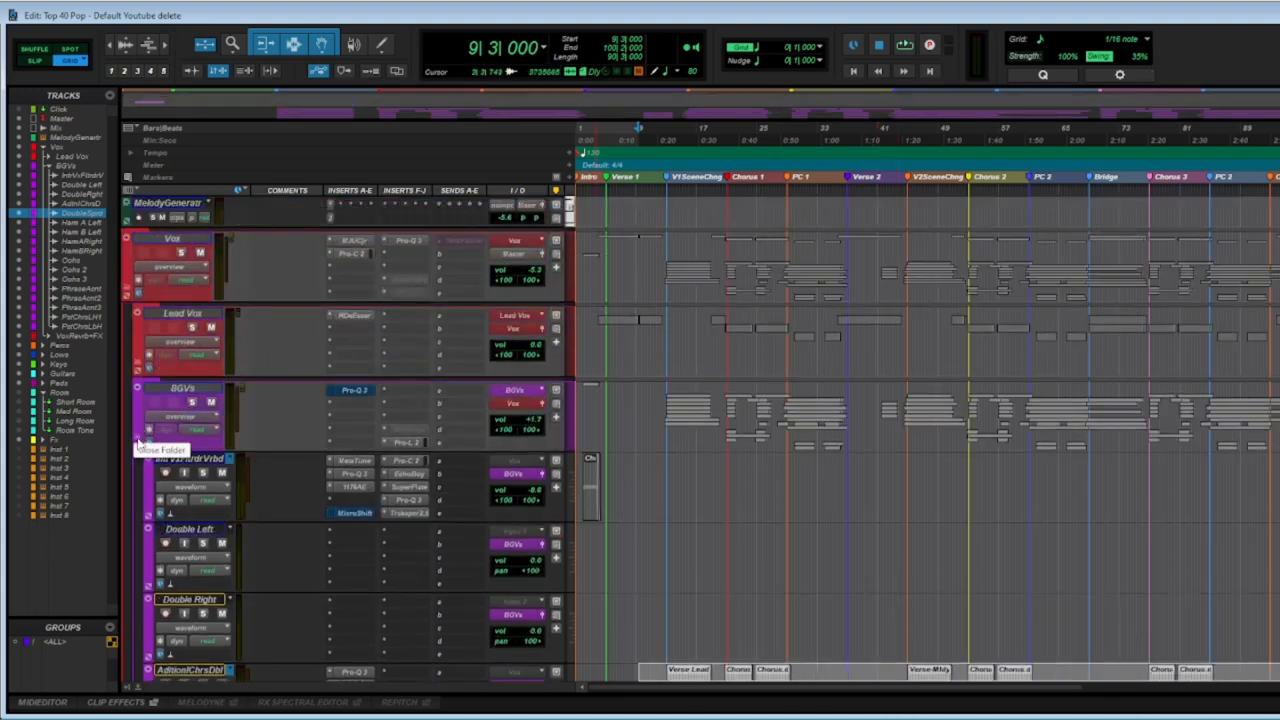
Collapse the BGVs subfolder and the Vox folder, and expand the Percs folder.
click(141, 443)
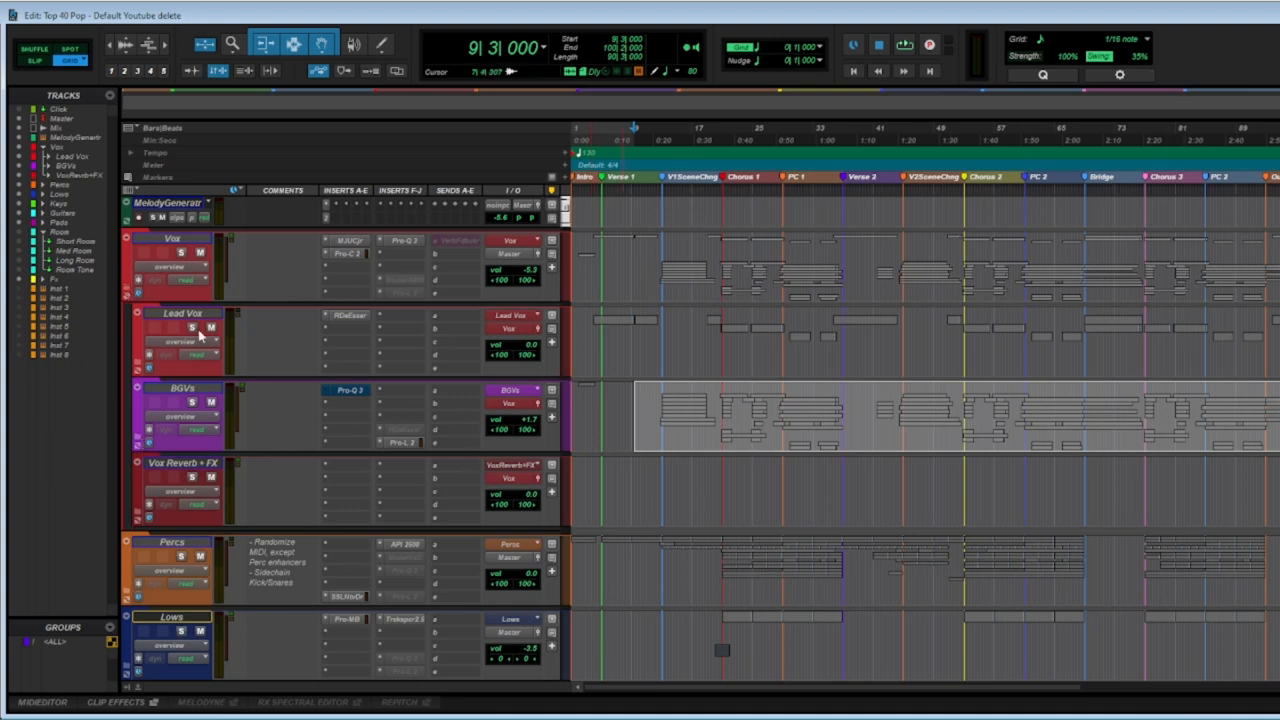
click(126, 291)
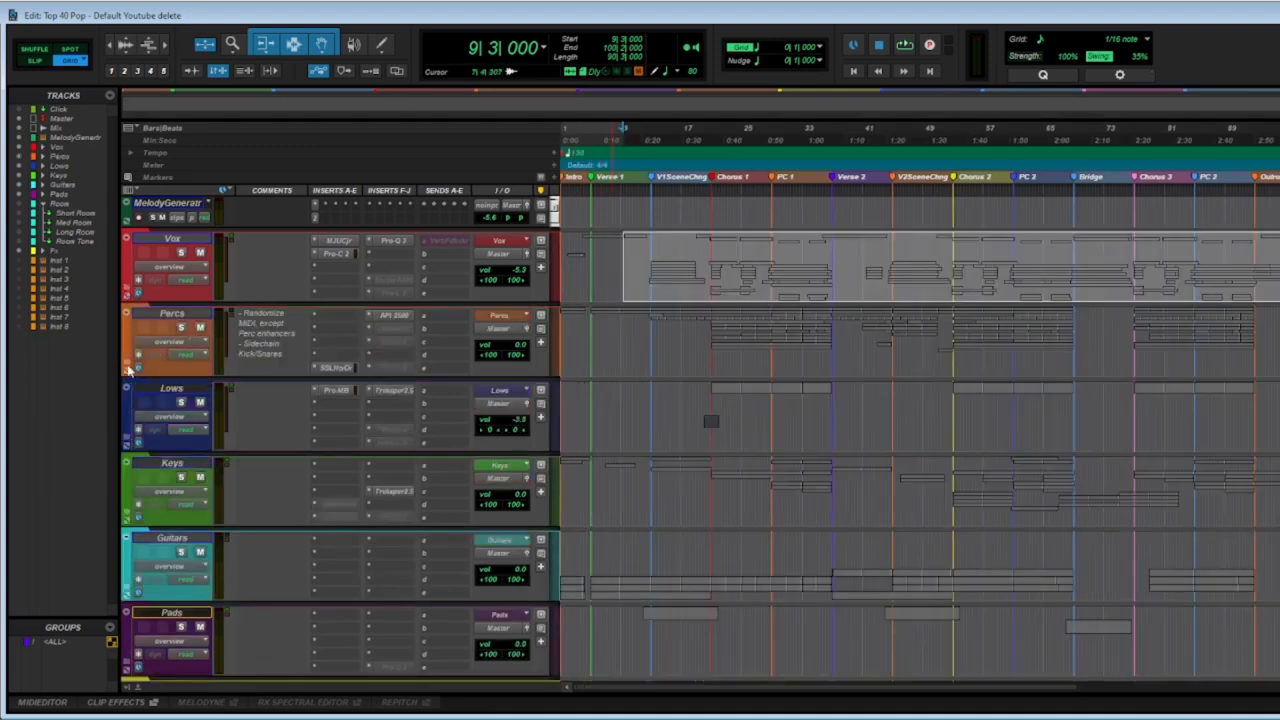
click(127, 367)
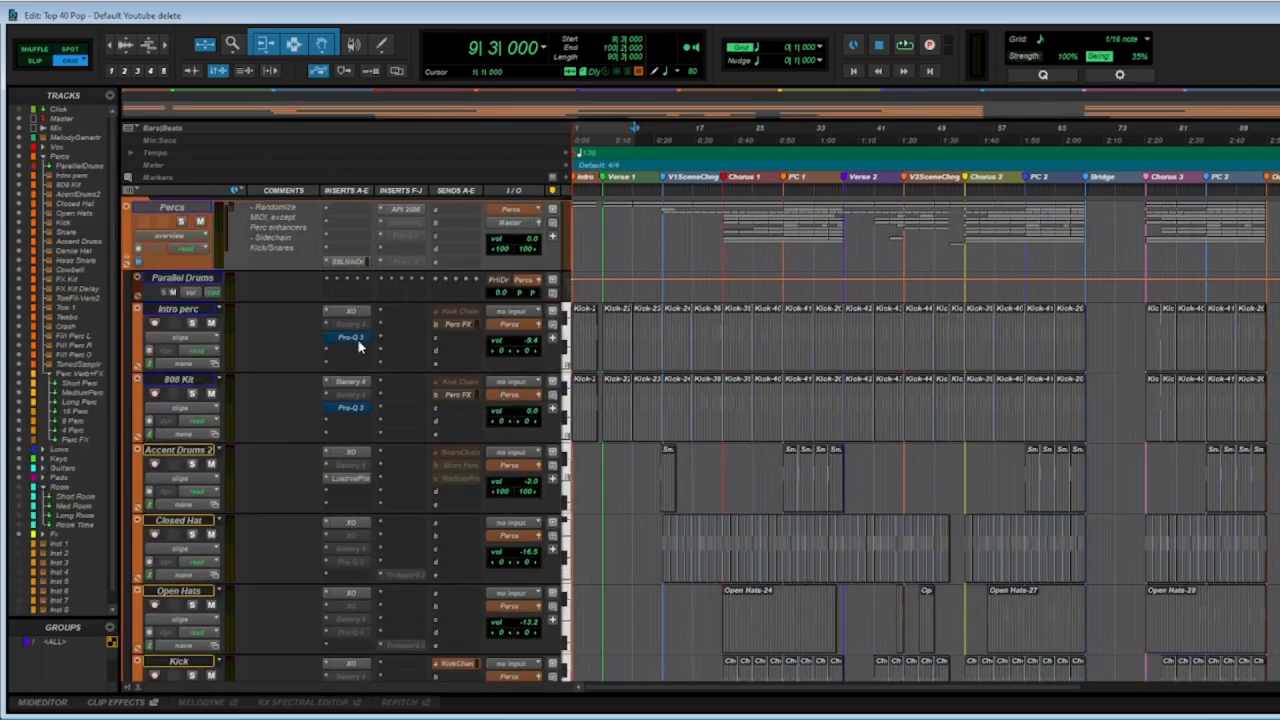
View the XO drum sampler on the Intro perc track, audition the ClosedHH Hammer 2 sample in its Space map, and close the plug-in.
click(356, 311)
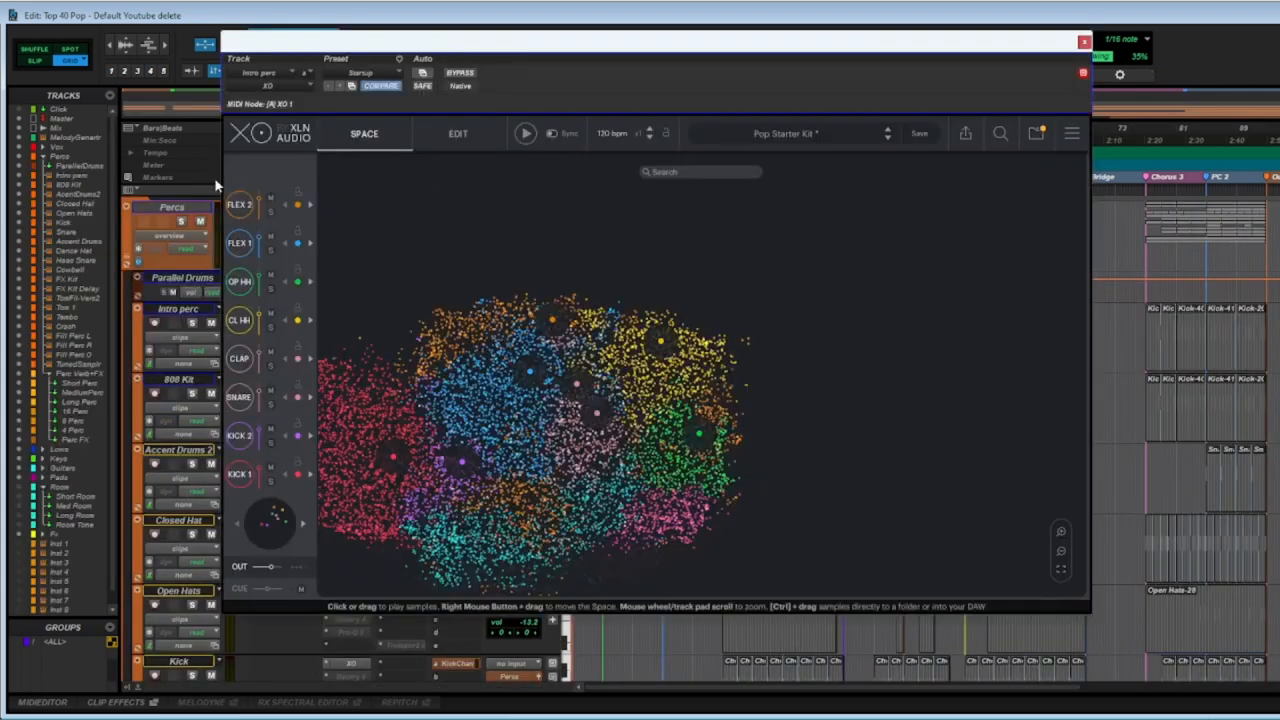
click(250, 399)
click(683, 390)
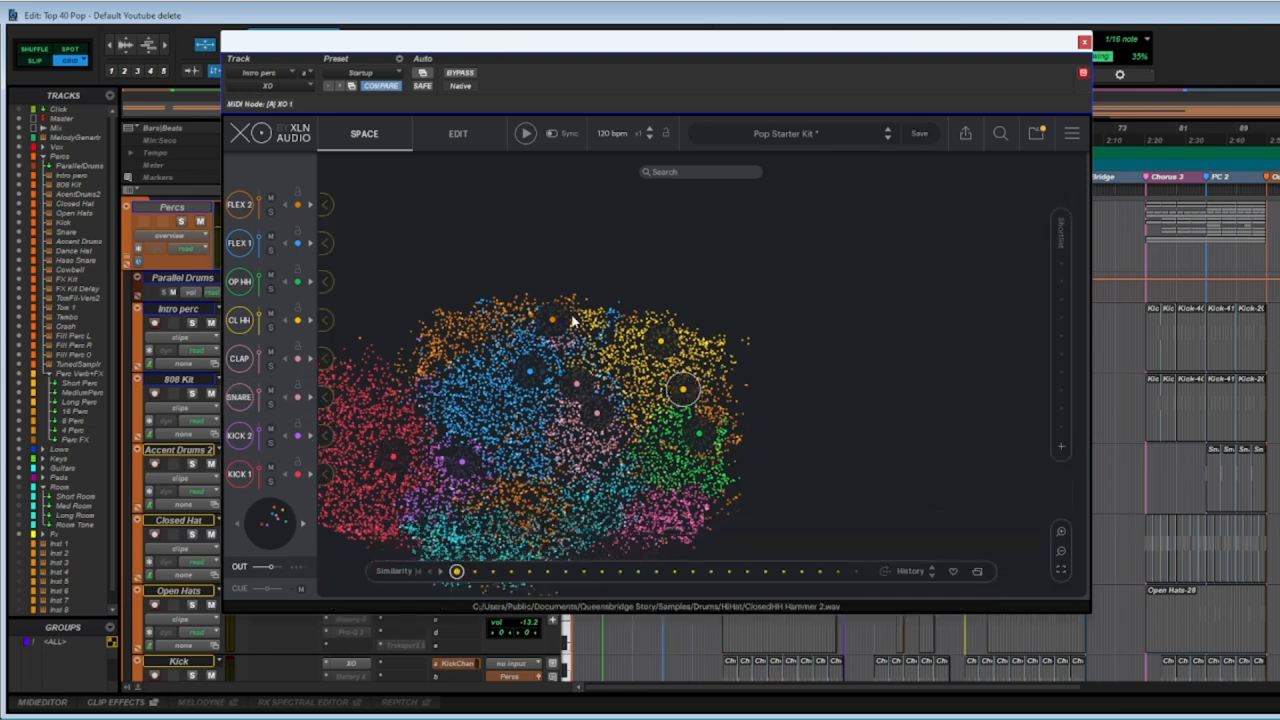
click(1085, 45)
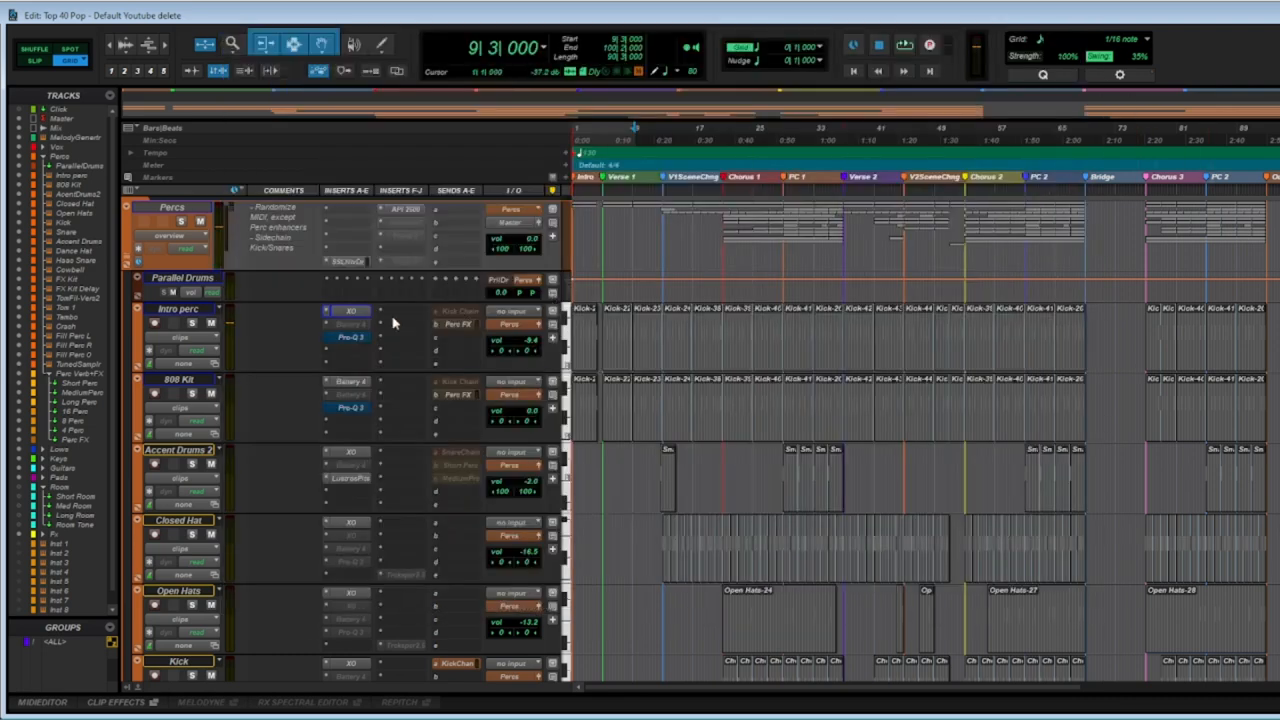
click(354, 314)
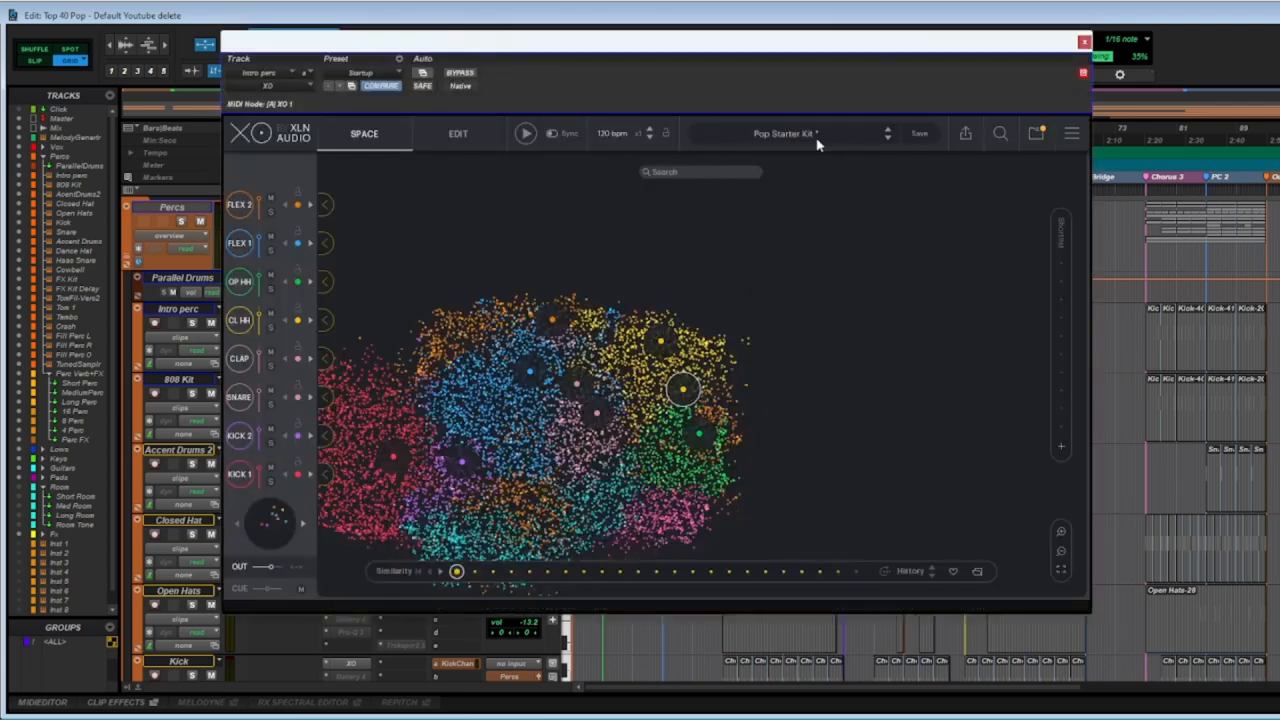
click(1084, 44)
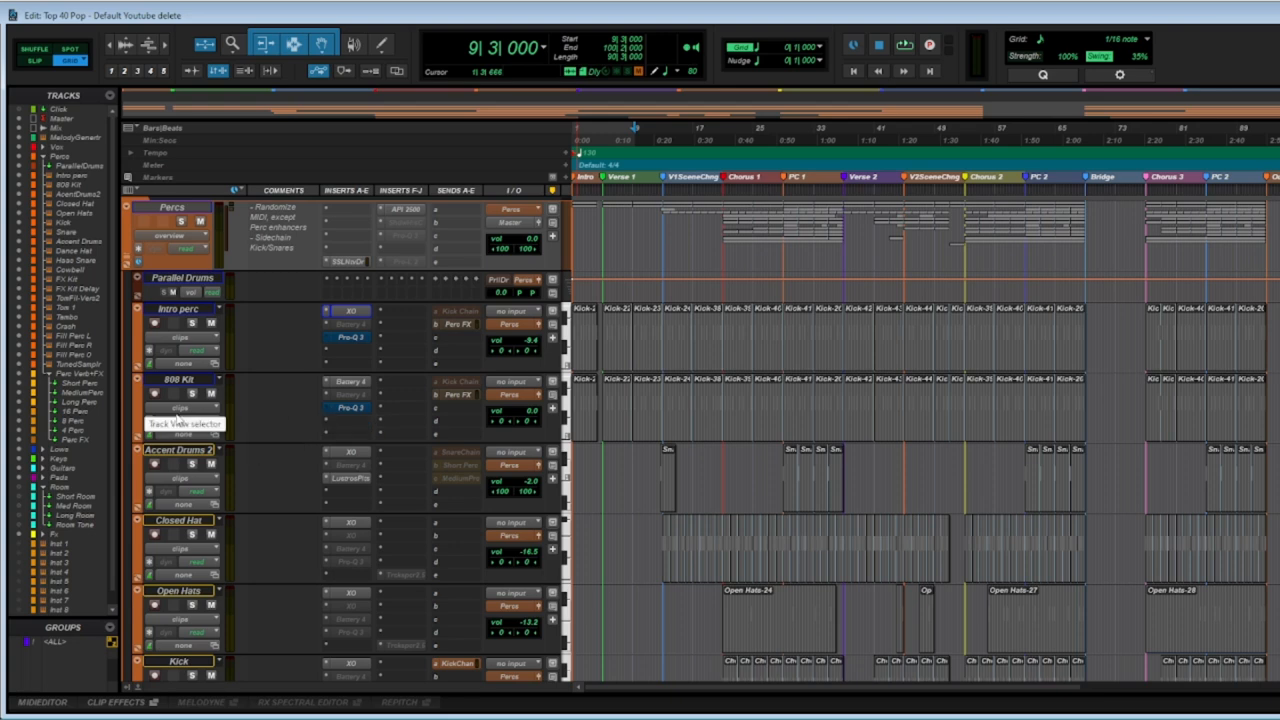
Review the drum tracks inside the Percs folder, selecting Open Hats, Dance Hat and Haas Snare in turn.
scroll(175, 420, down, 1)
scroll(199, 437, down, 1)
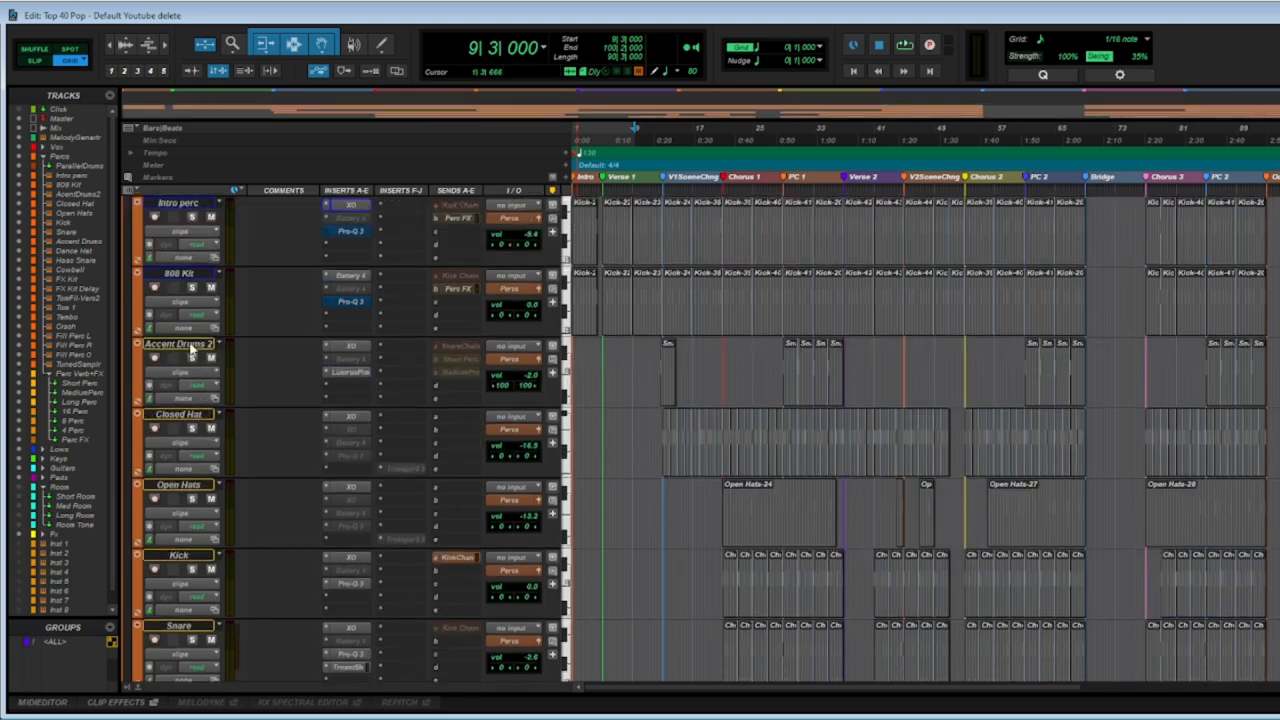
click(180, 487)
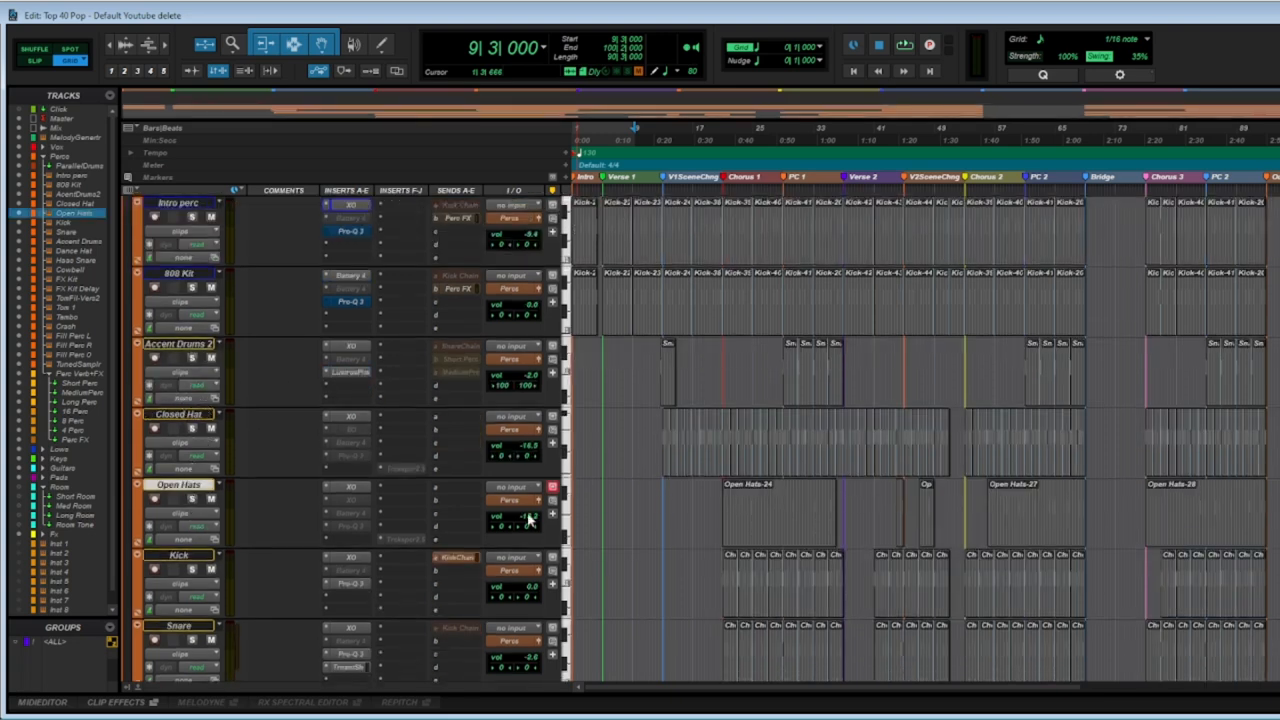
scroll(230, 530, down, 4)
scroll(236, 527, down, 1)
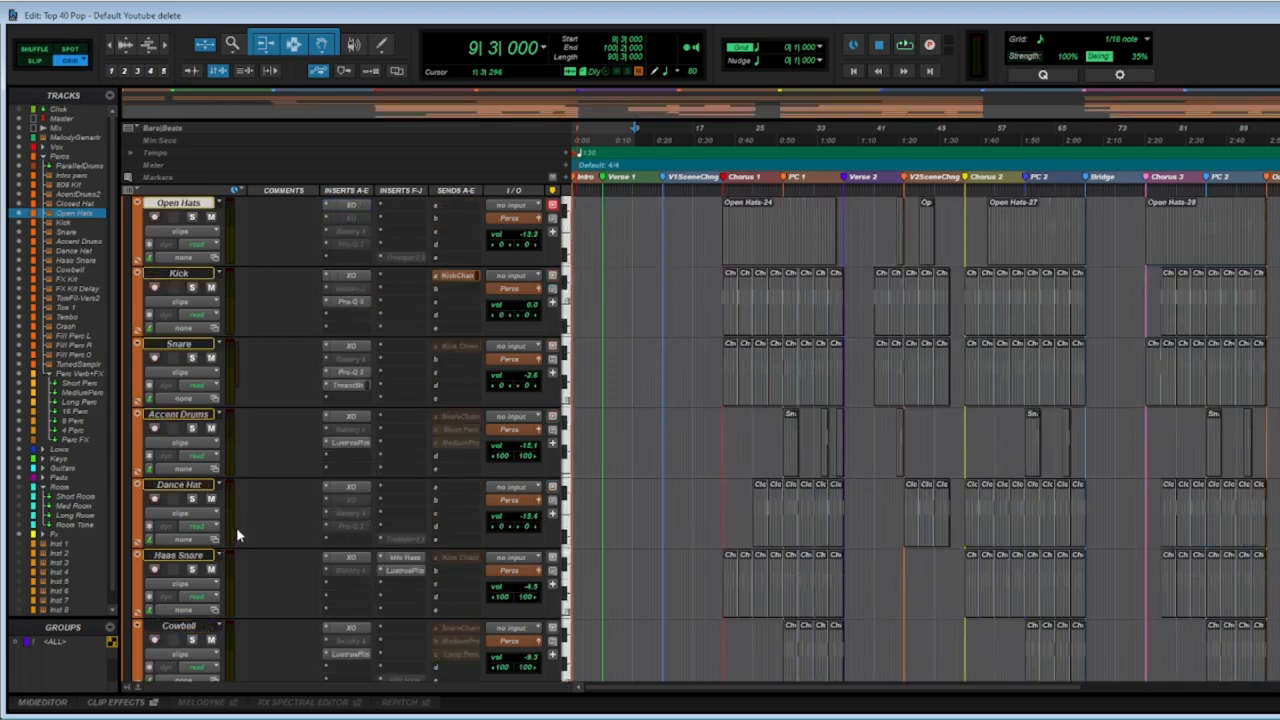
click(201, 490)
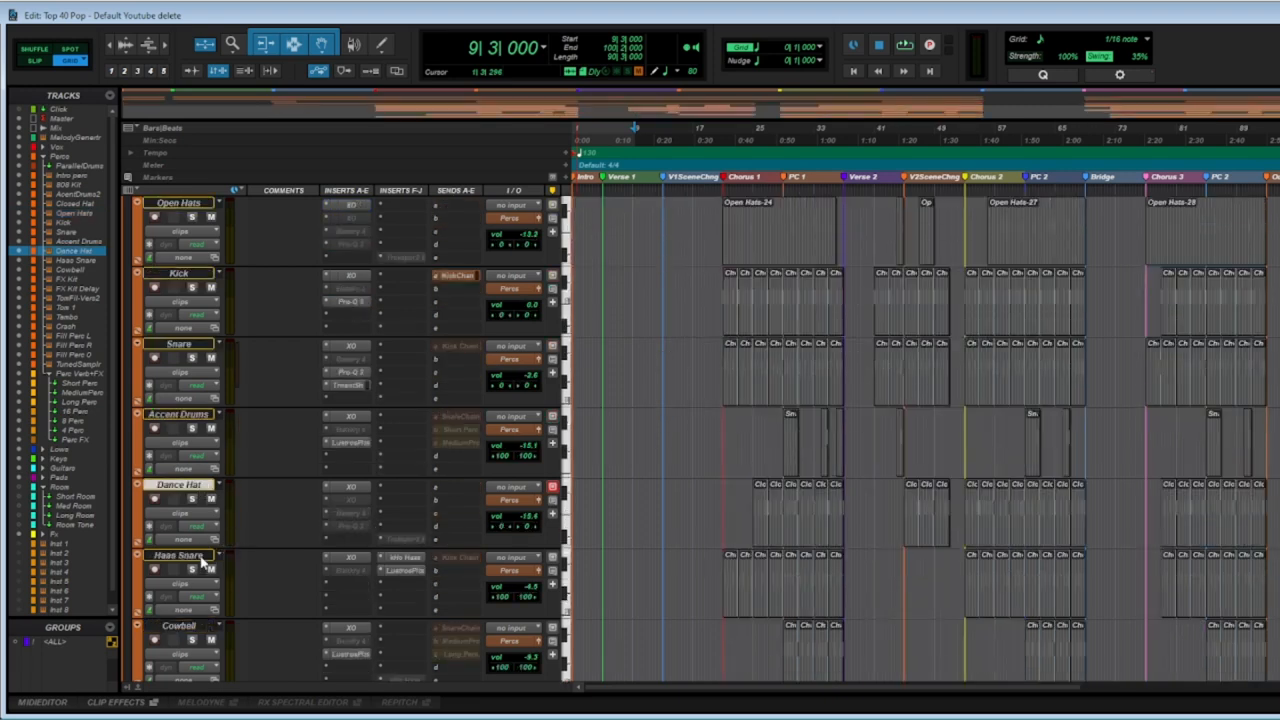
click(200, 558)
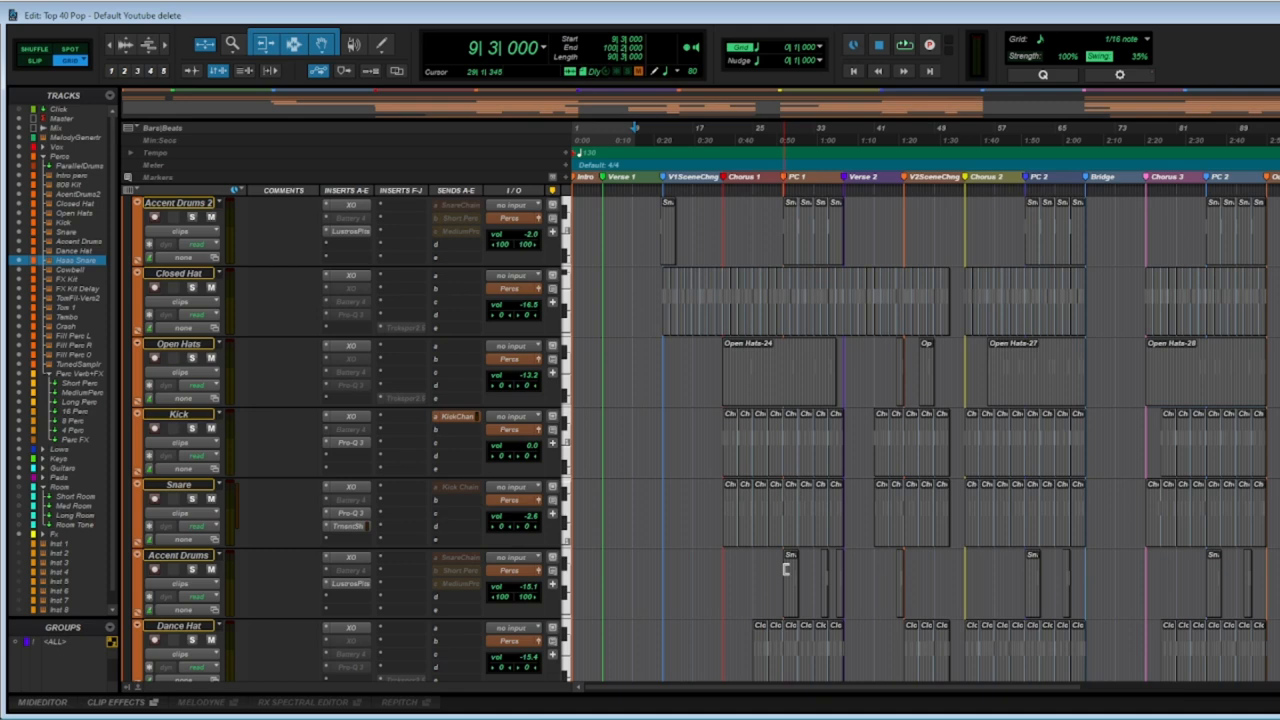
Highlight the Dance Hat and Haas Snare clips from bar 18 to bar 38, and collapse the Percs folder.
drag(843, 490, 700, 570)
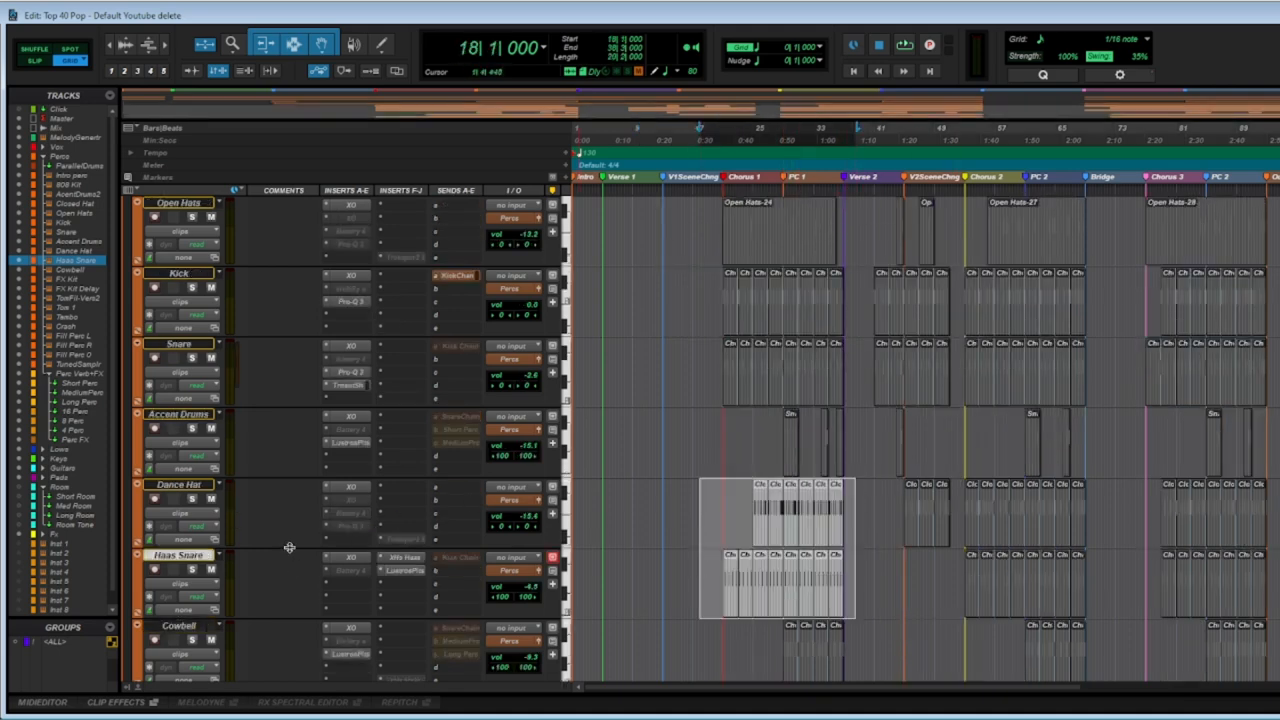
scroll(292, 466, up, 5)
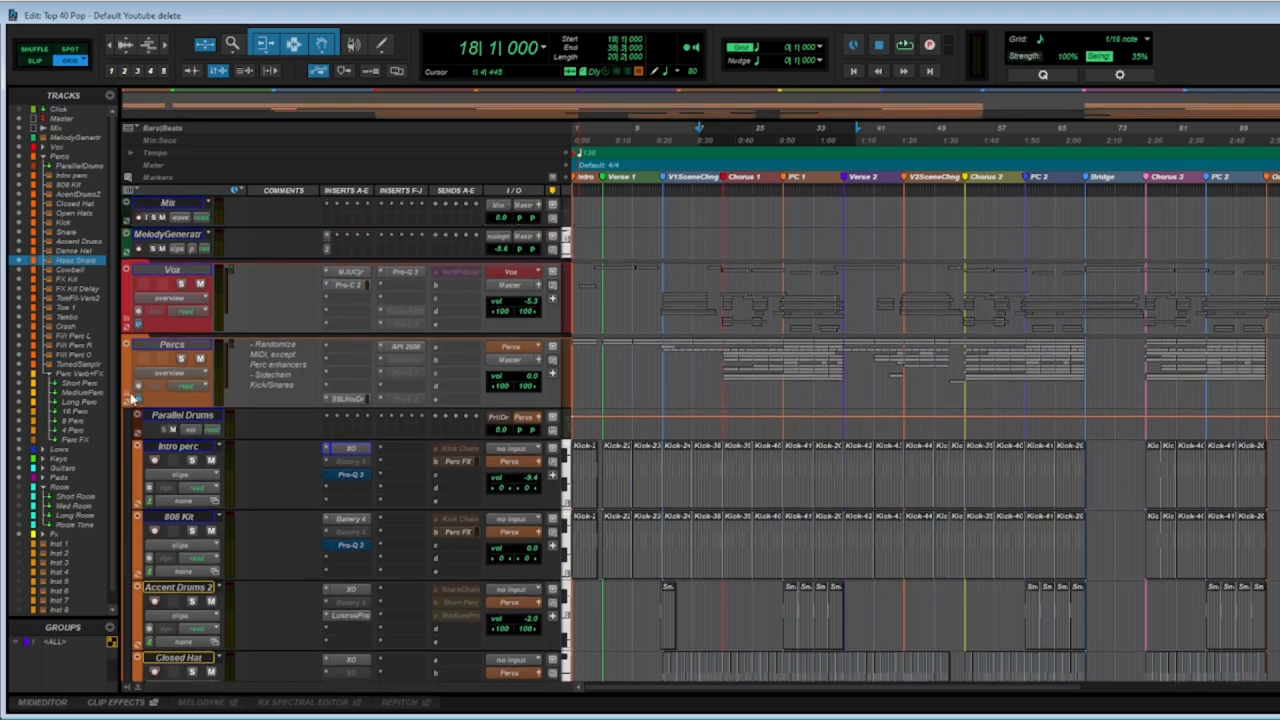
click(127, 398)
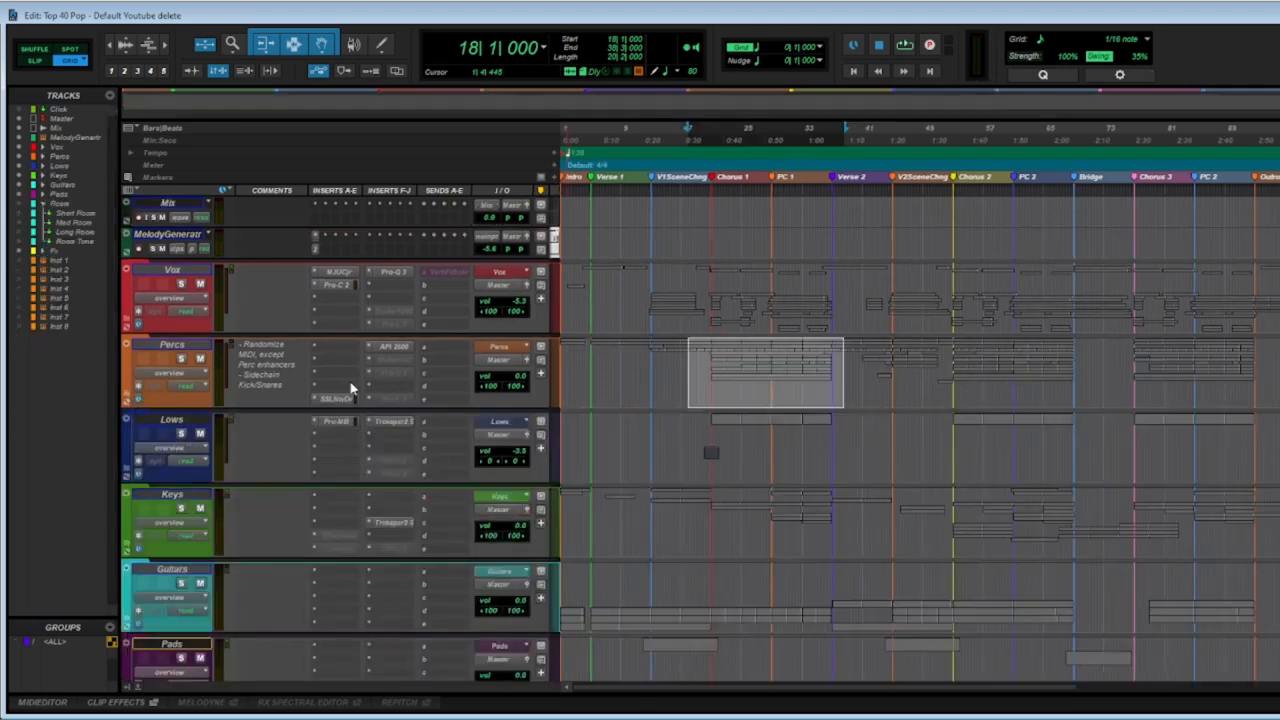
Expand the Keys folder and show its instrument tracks.
scroll(170, 470, down, 2)
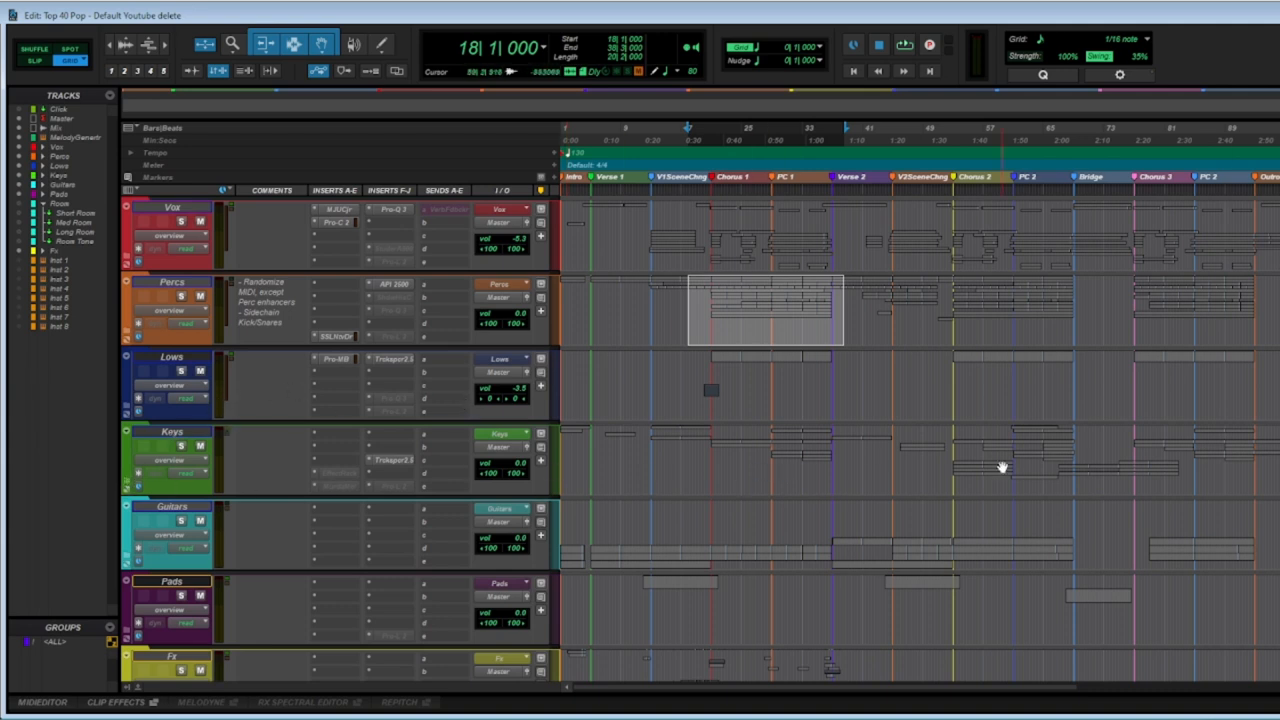
click(127, 487)
scroll(720, 457, down, 7)
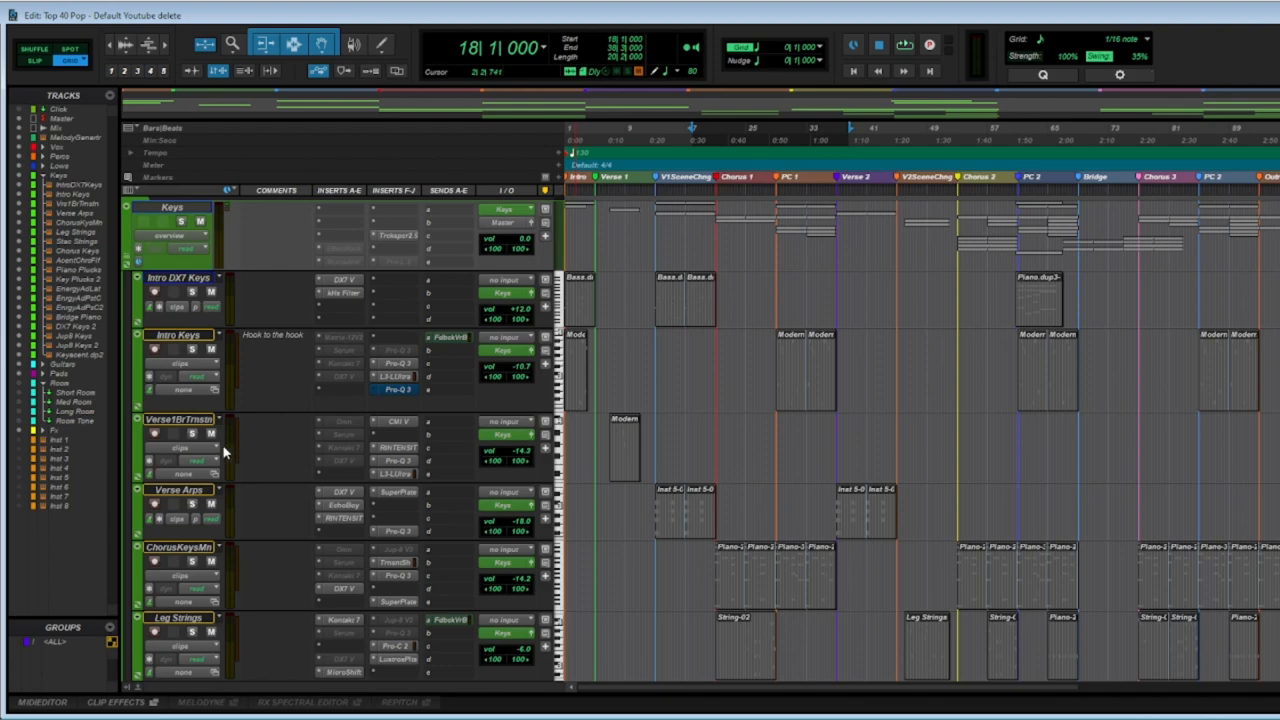
View the DX7 V synth on the Intro DX7 Keys track, look through the Arturia multichannel plug-in list, and close the synth.
click(352, 282)
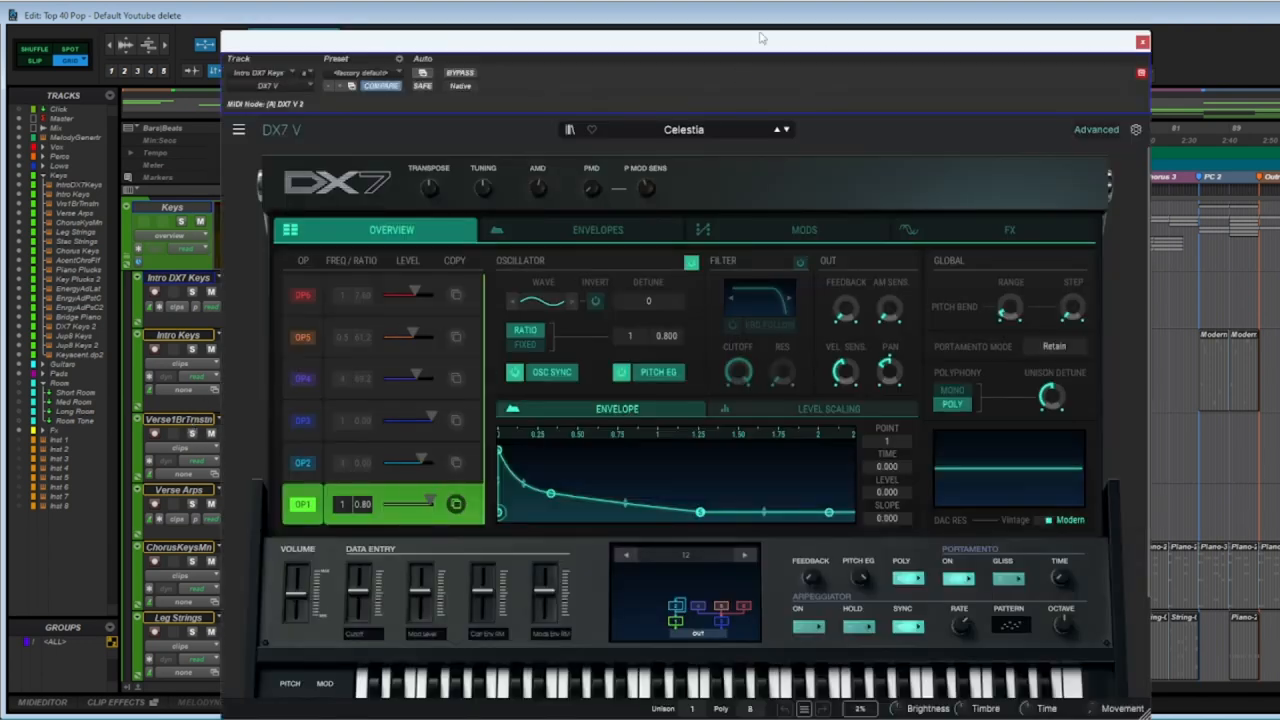
drag(760, 38, 758, 17)
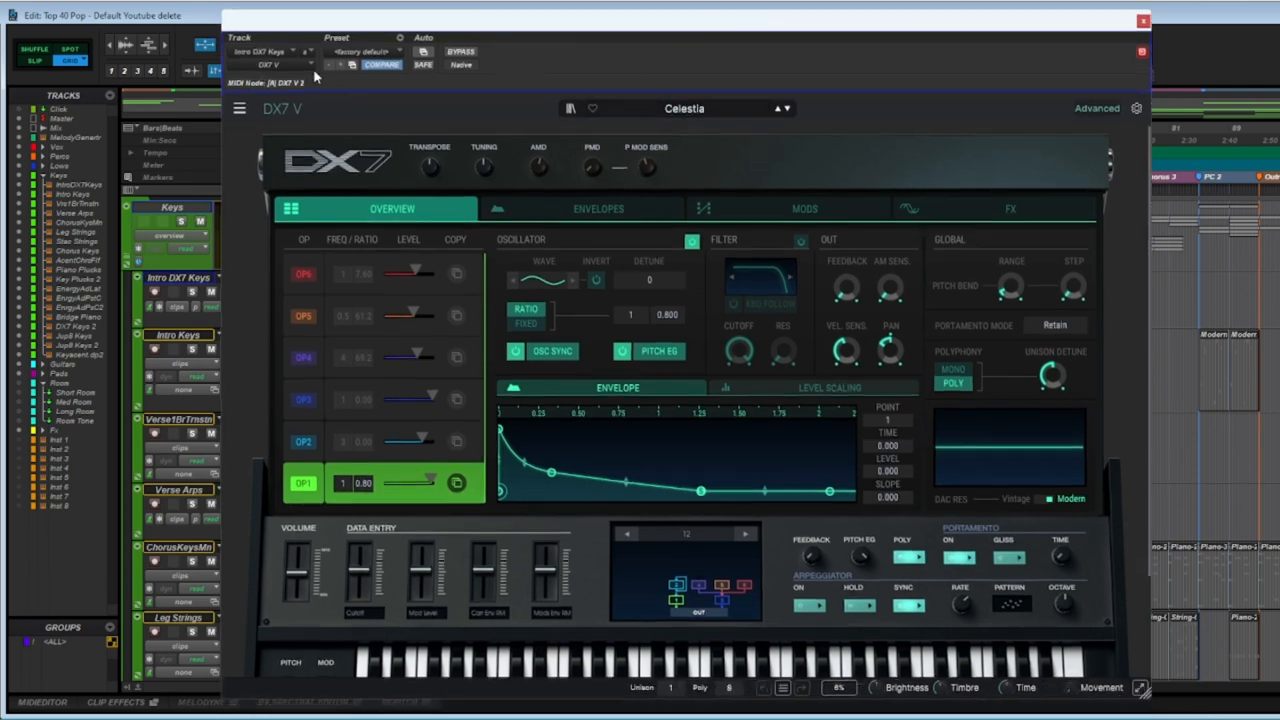
click(304, 68)
mouse_move(338, 107)
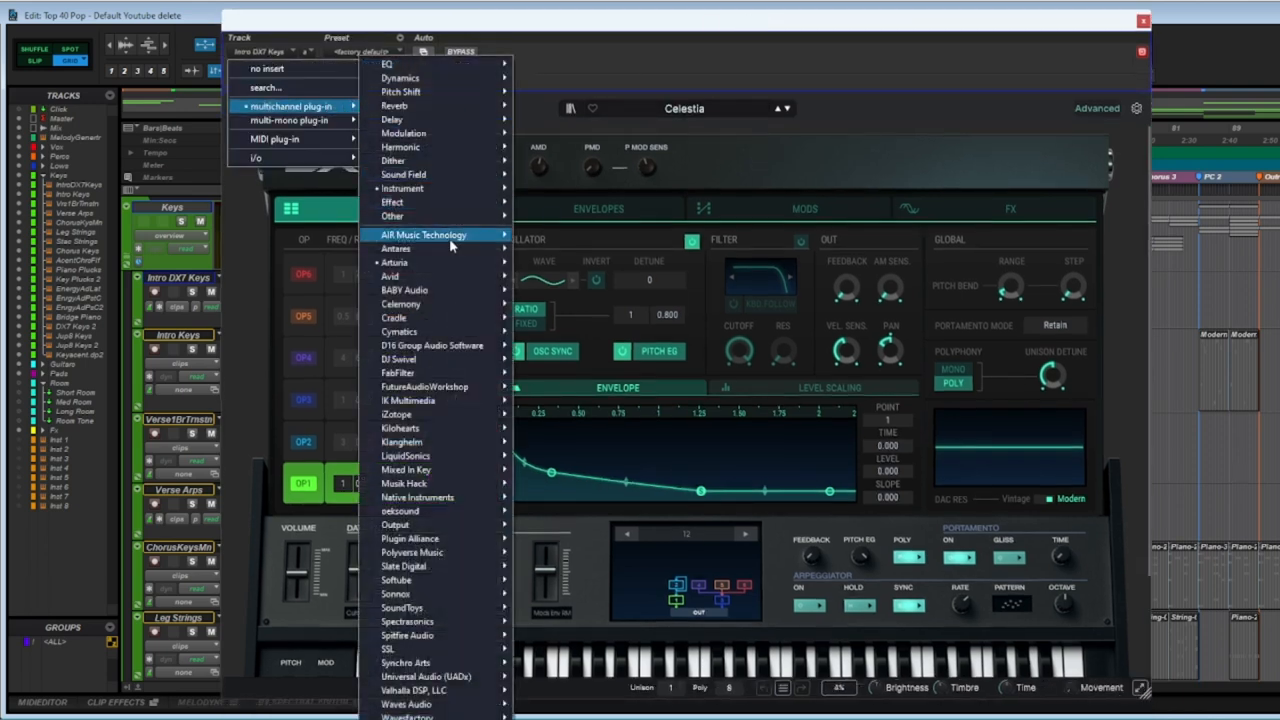
mouse_move(449, 238)
mouse_move(449, 264)
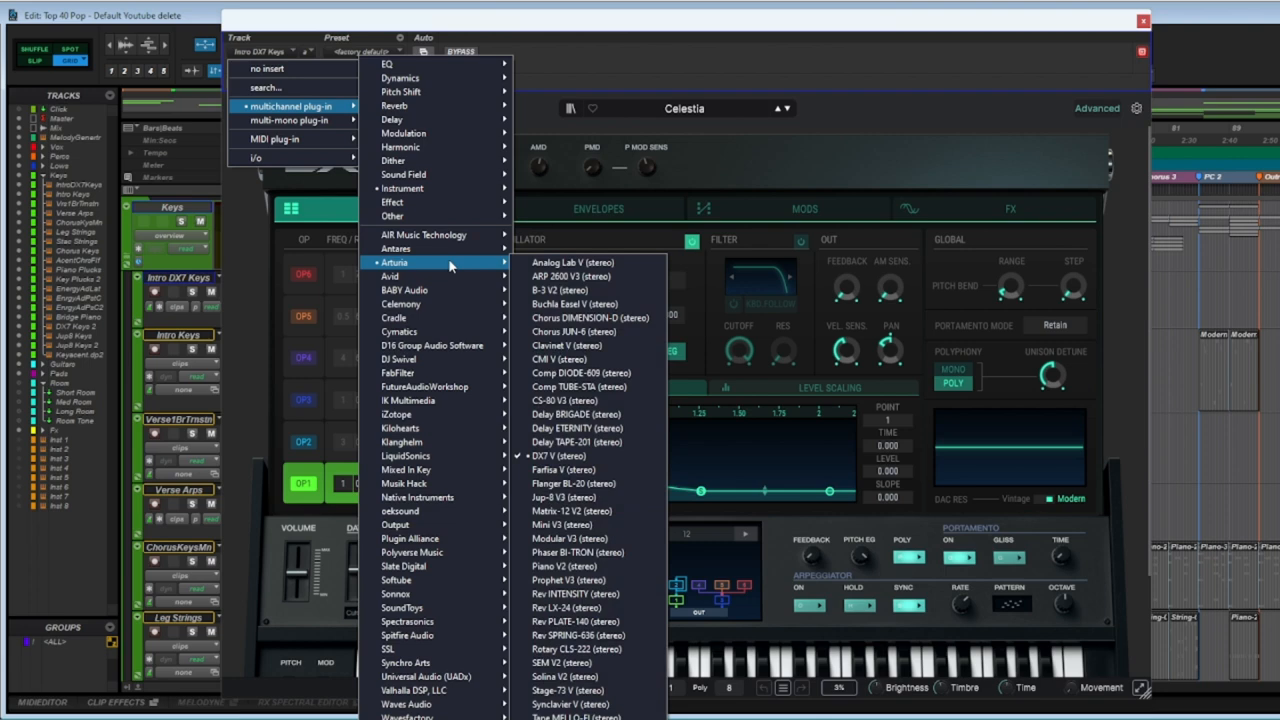
click(947, 148)
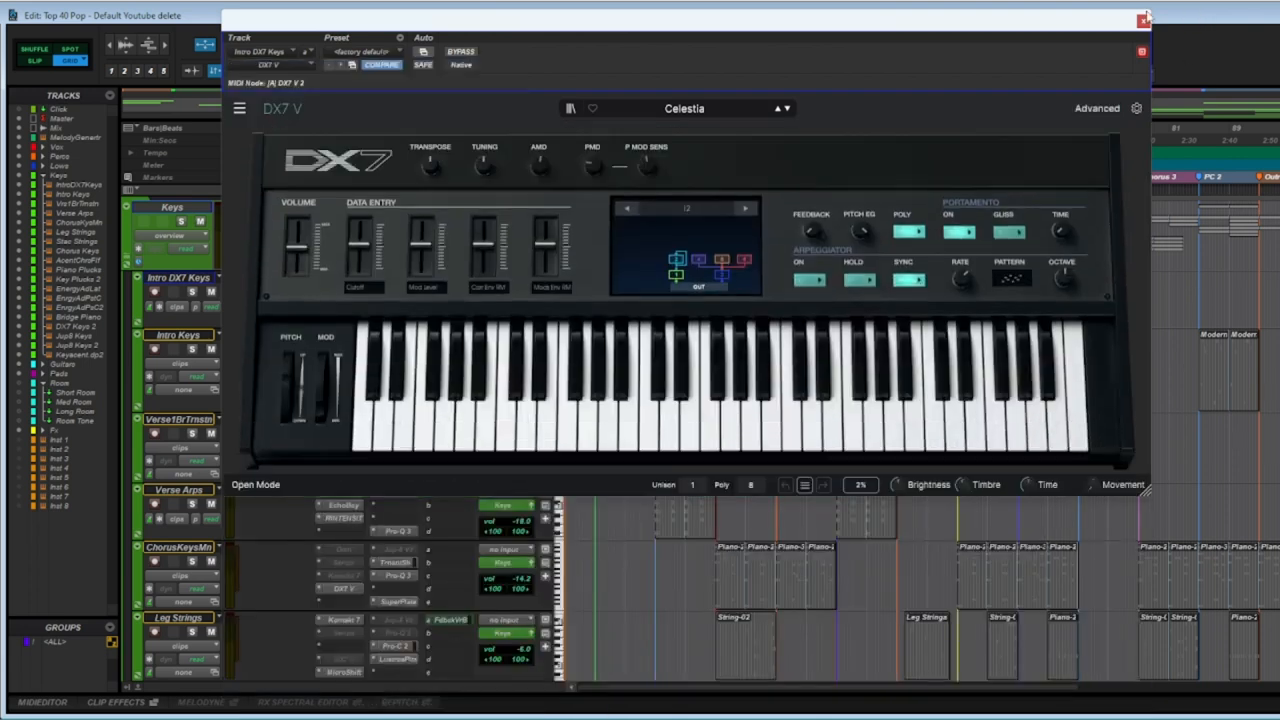
click(1147, 19)
Look over the folders above Keys, and reopen and close the DX7 V synth on the Intro DX7 Keys track.
scroll(737, 384, up, 3)
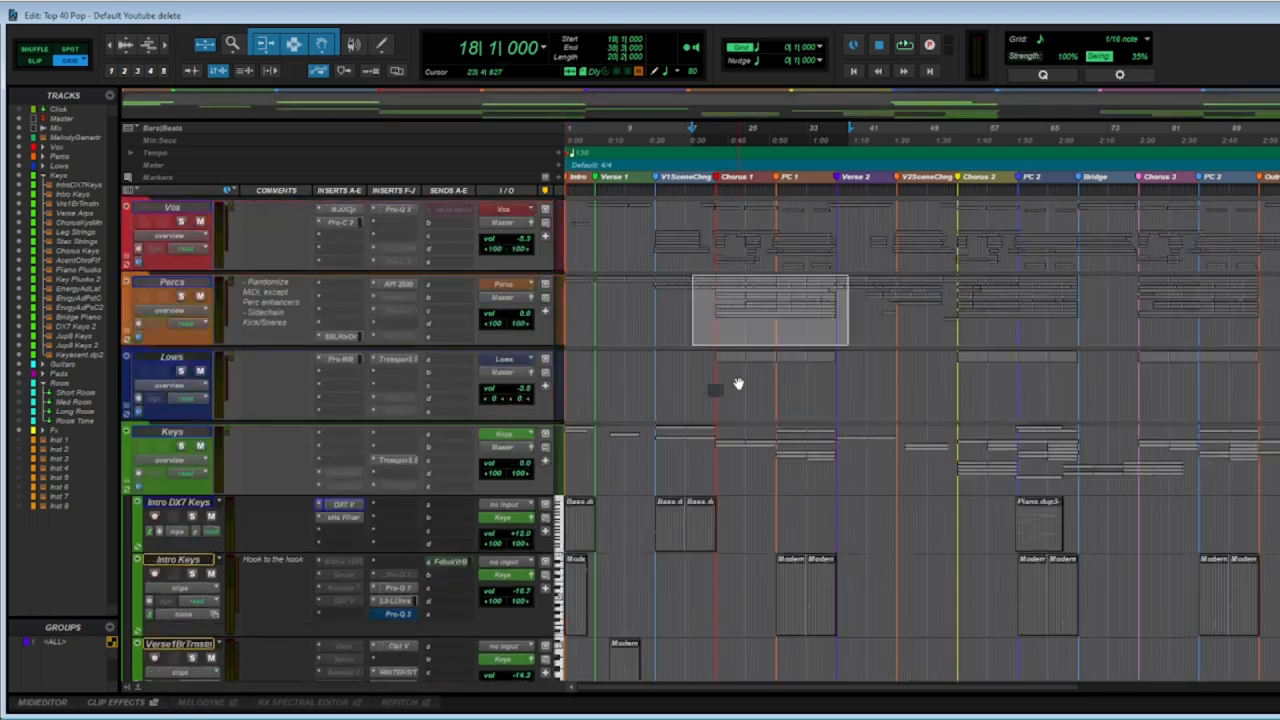
scroll(363, 500, down, 2)
scroll(977, 491, down, 1)
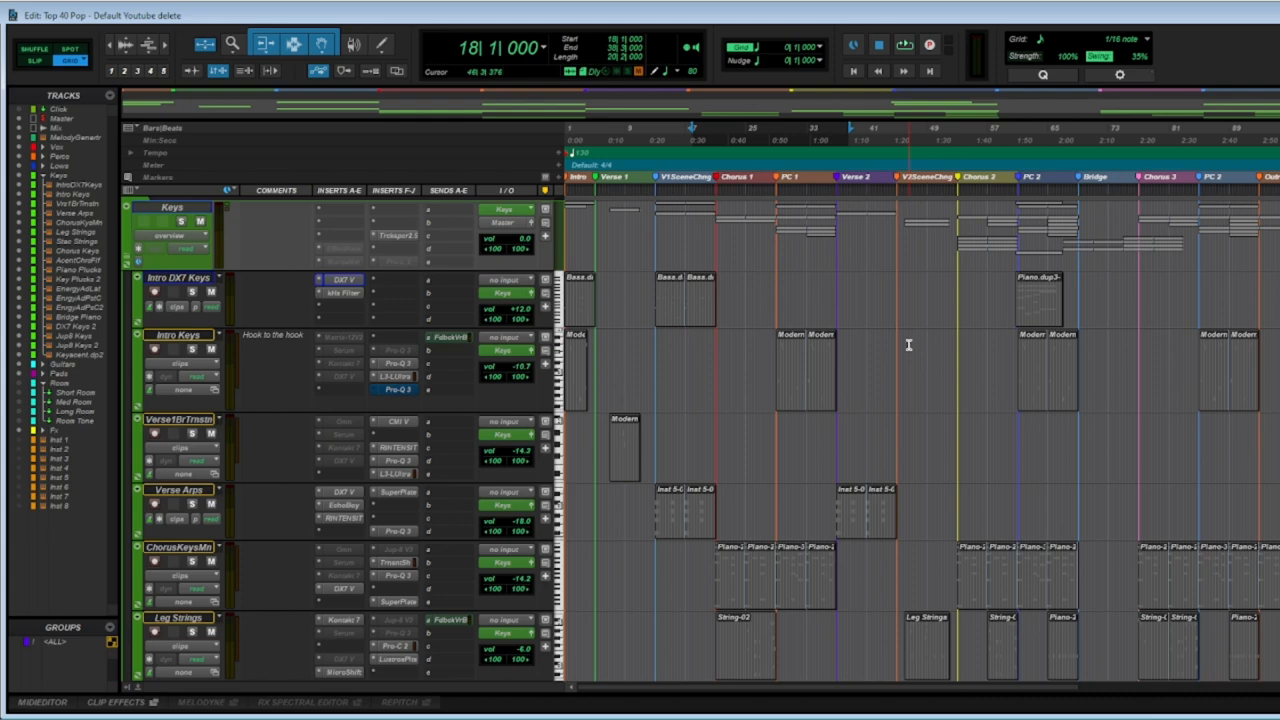
click(360, 282)
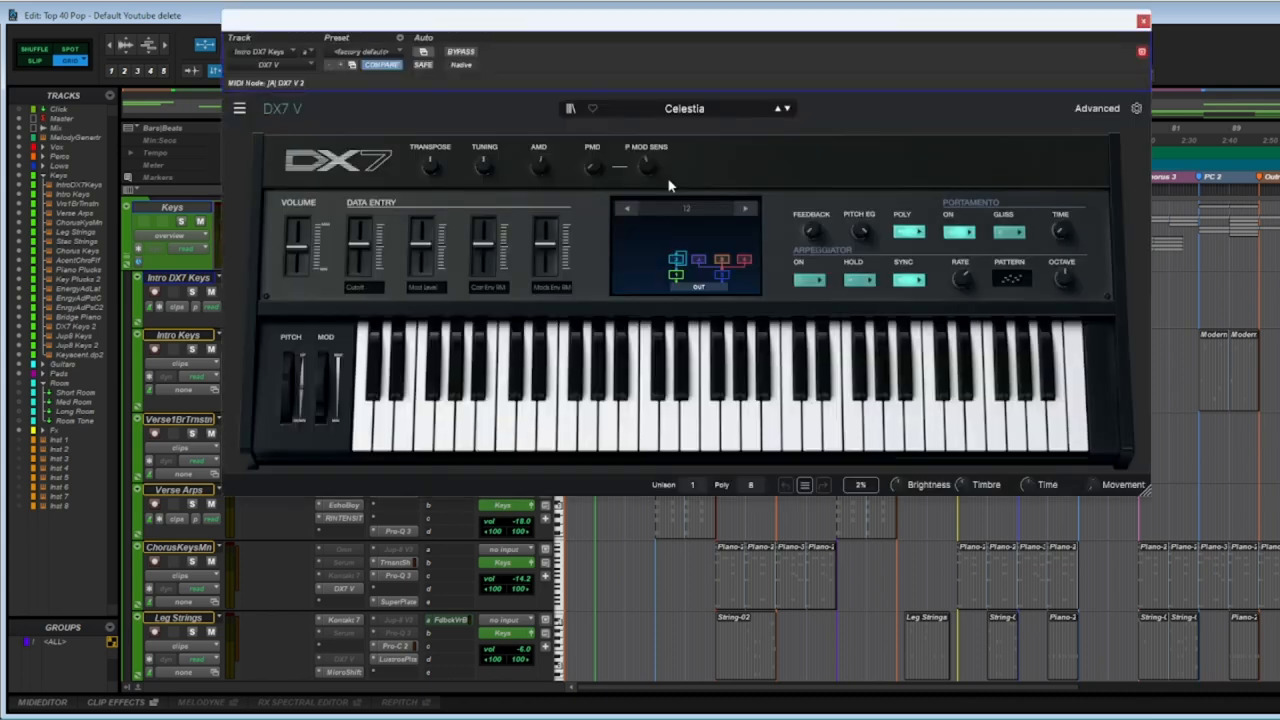
click(1143, 21)
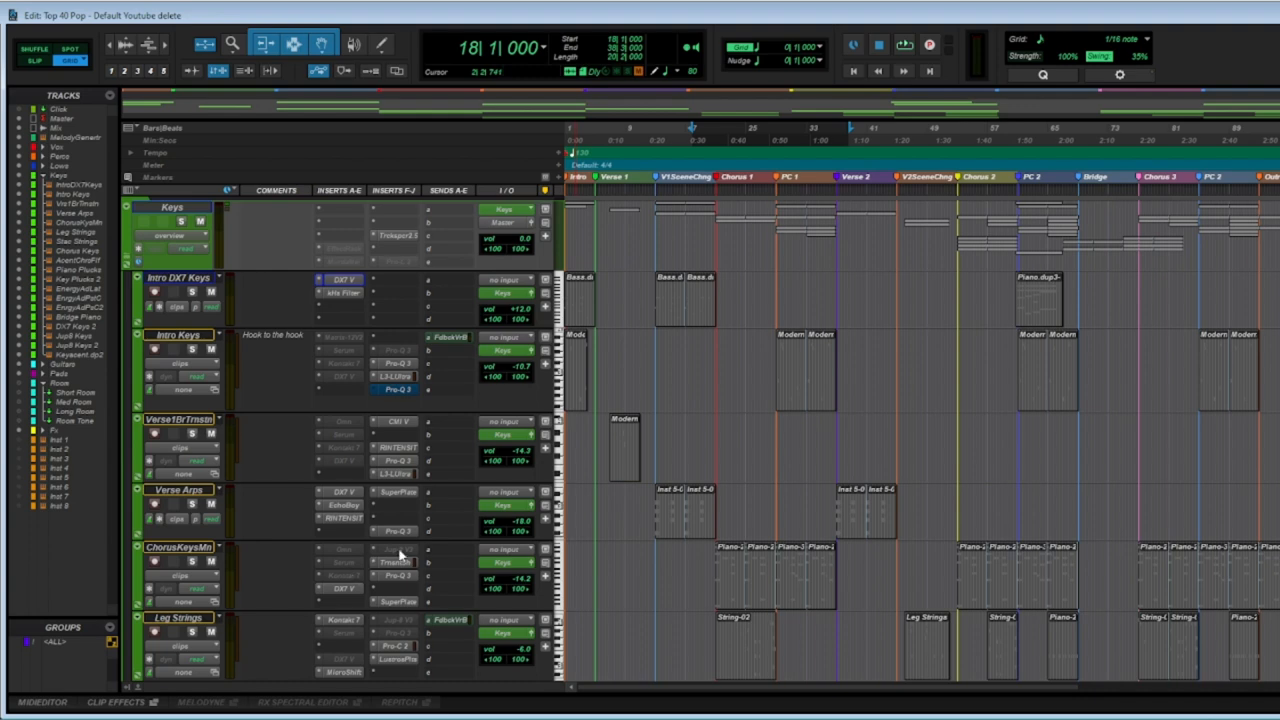
View the Kontakt 7 string instrument on the Leg Strings track, close it, and look over the remaining Keys tracks.
scroll(390, 553, down, 2)
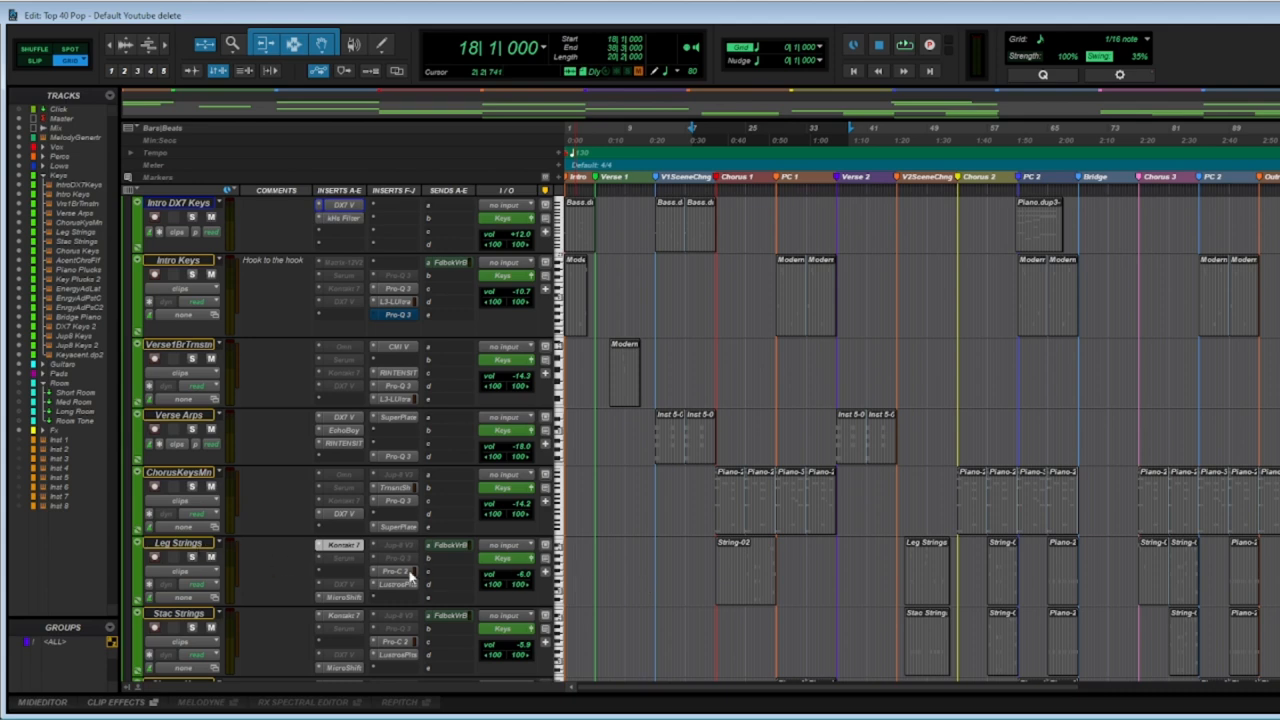
click(342, 545)
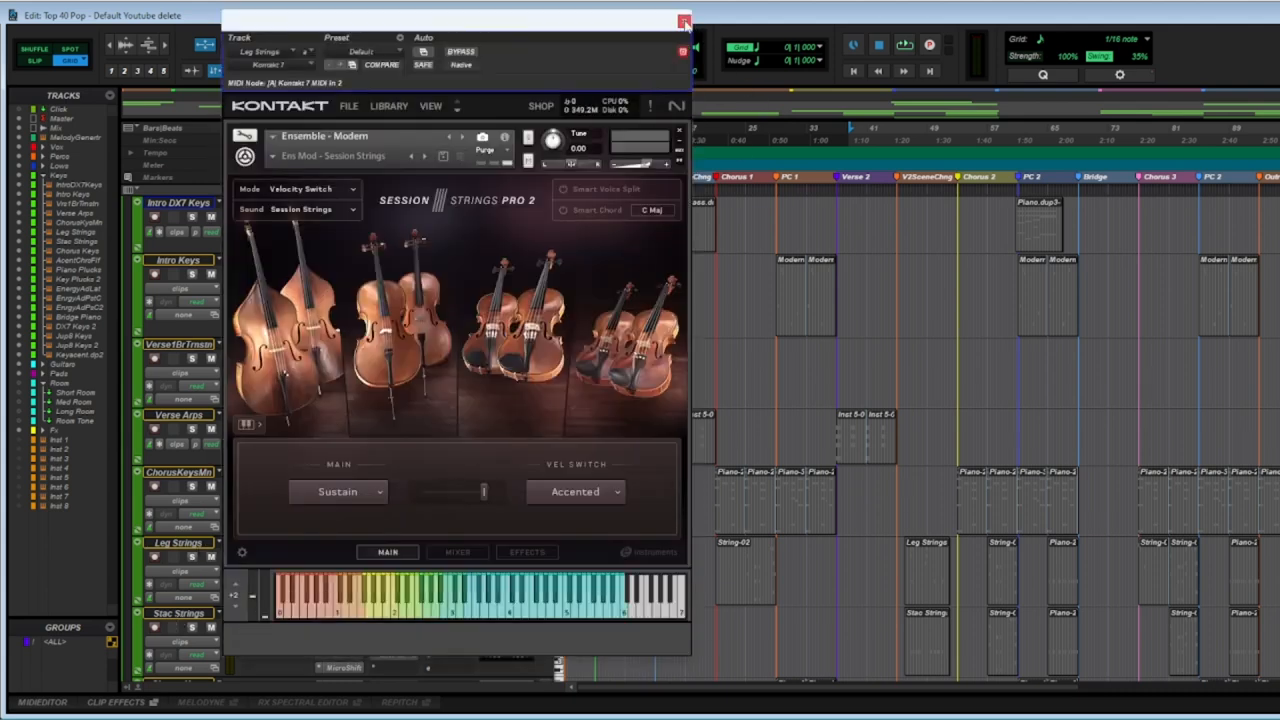
click(684, 20)
scroll(262, 580, down, 3)
scroll(338, 513, up, 5)
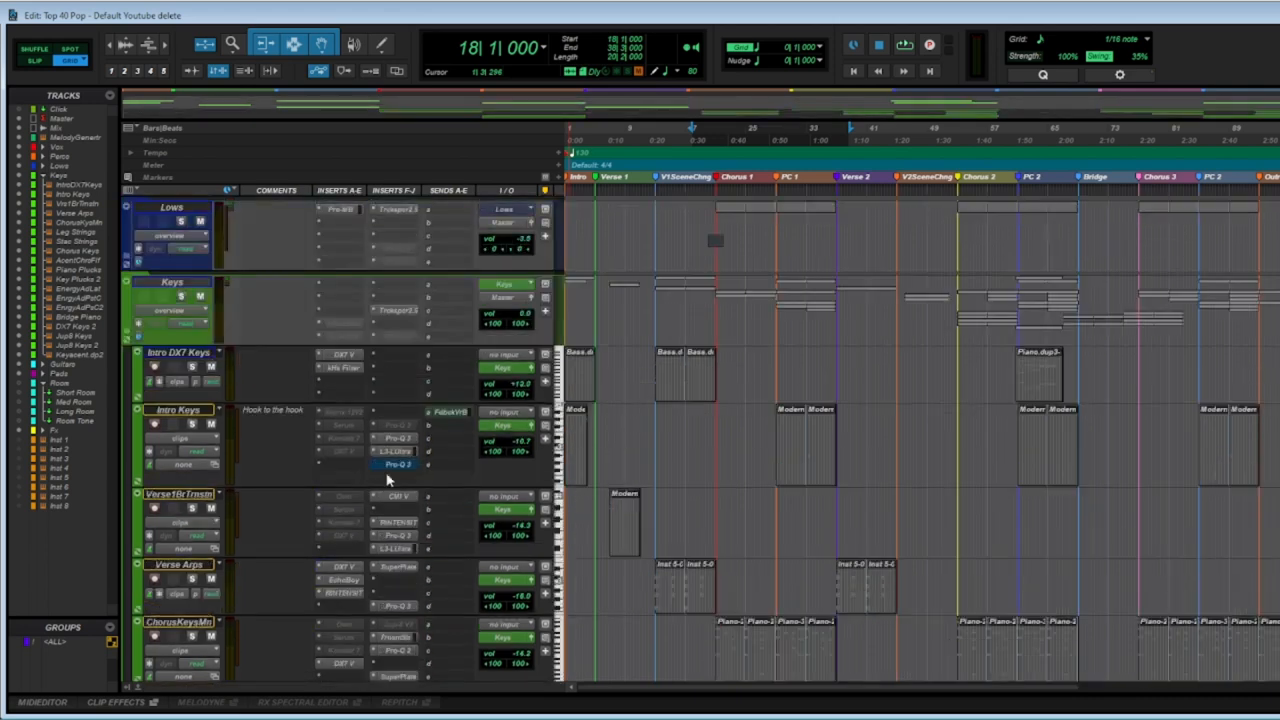
Make the DX7 V insert on the Intro Keys track active, and open and close the synth.
click(190, 418)
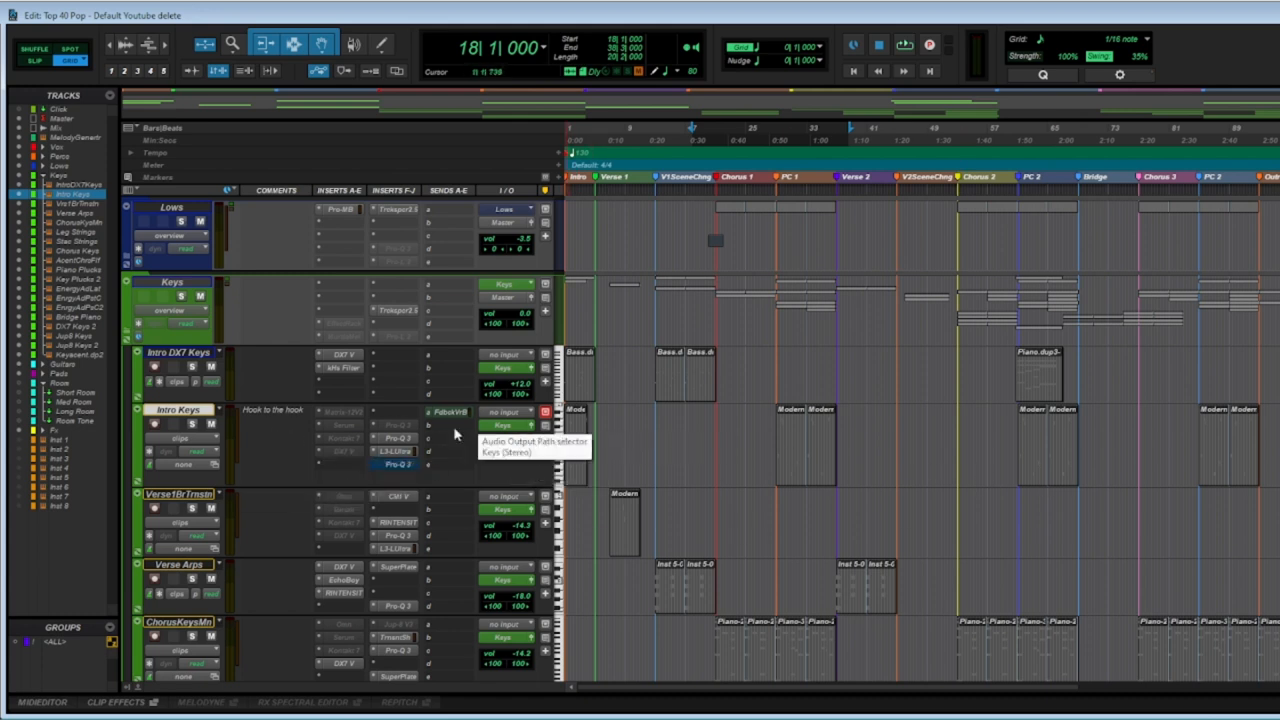
right_click(338, 452)
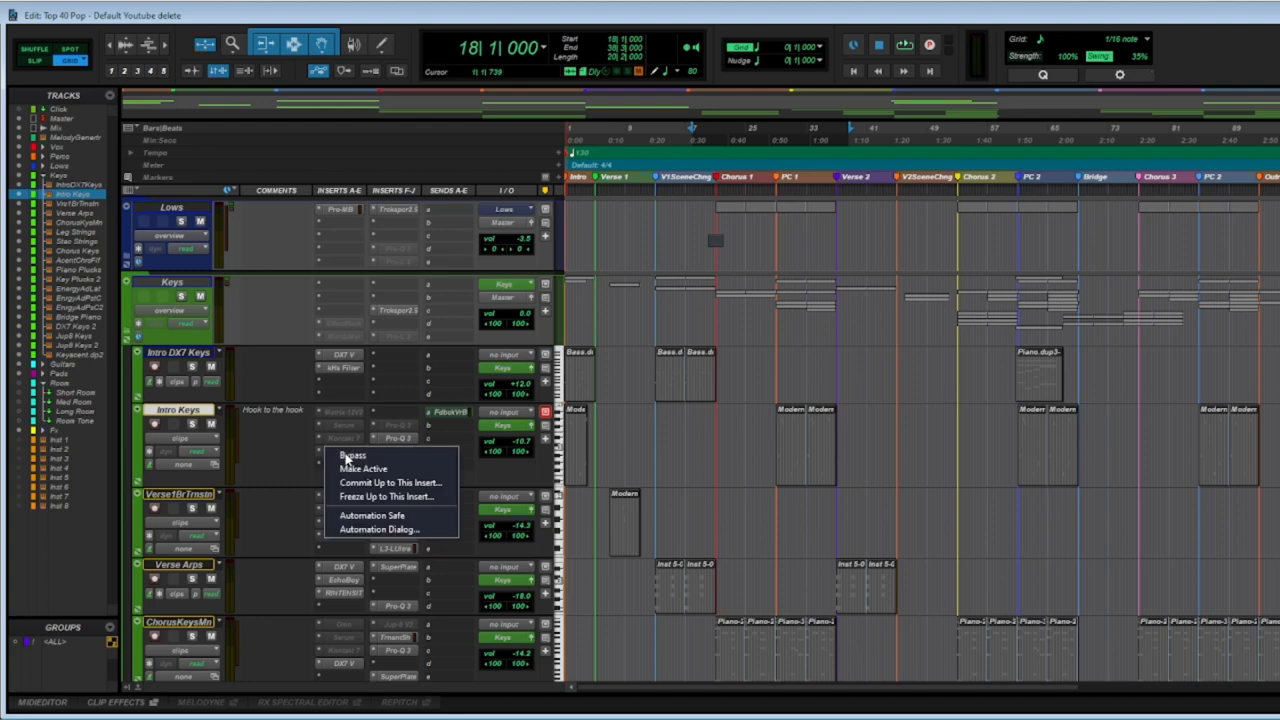
click(363, 469)
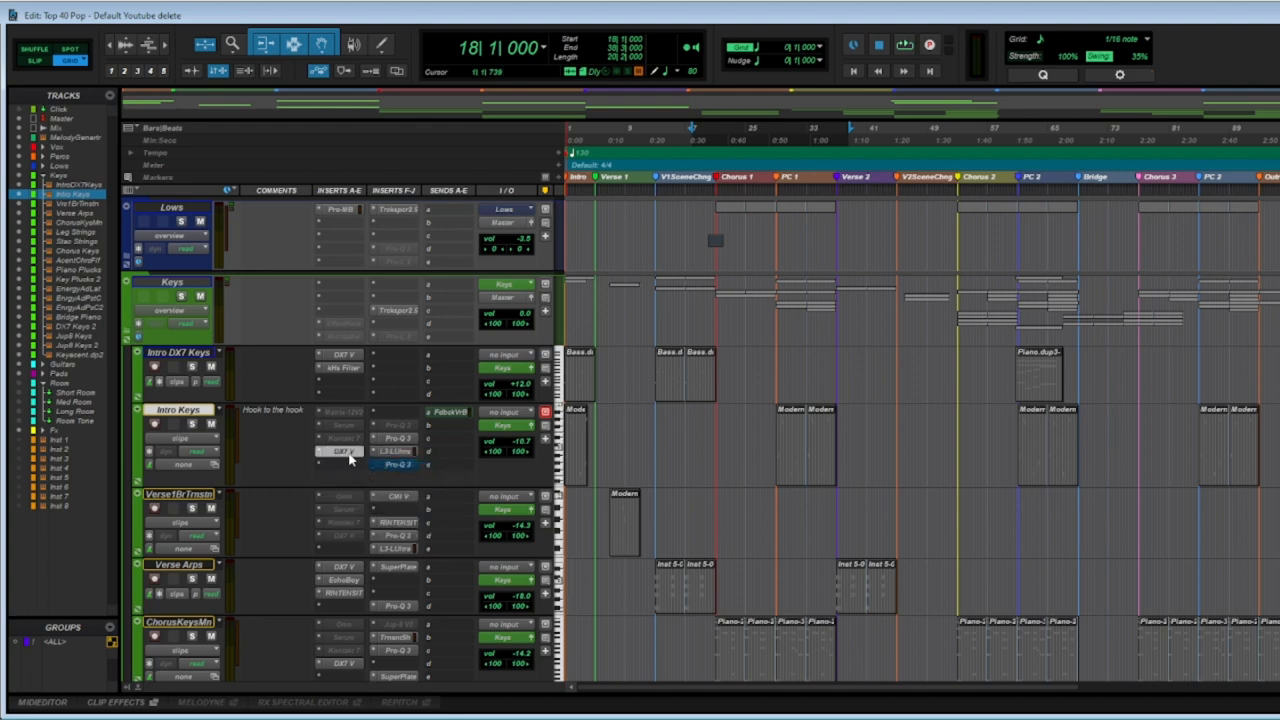
click(345, 453)
click(1143, 21)
View the Mini V synth and 1176 Rev E compressor on the CharctrSynthBs track inside Lows, and collapse the Lows and Keys folders.
click(128, 259)
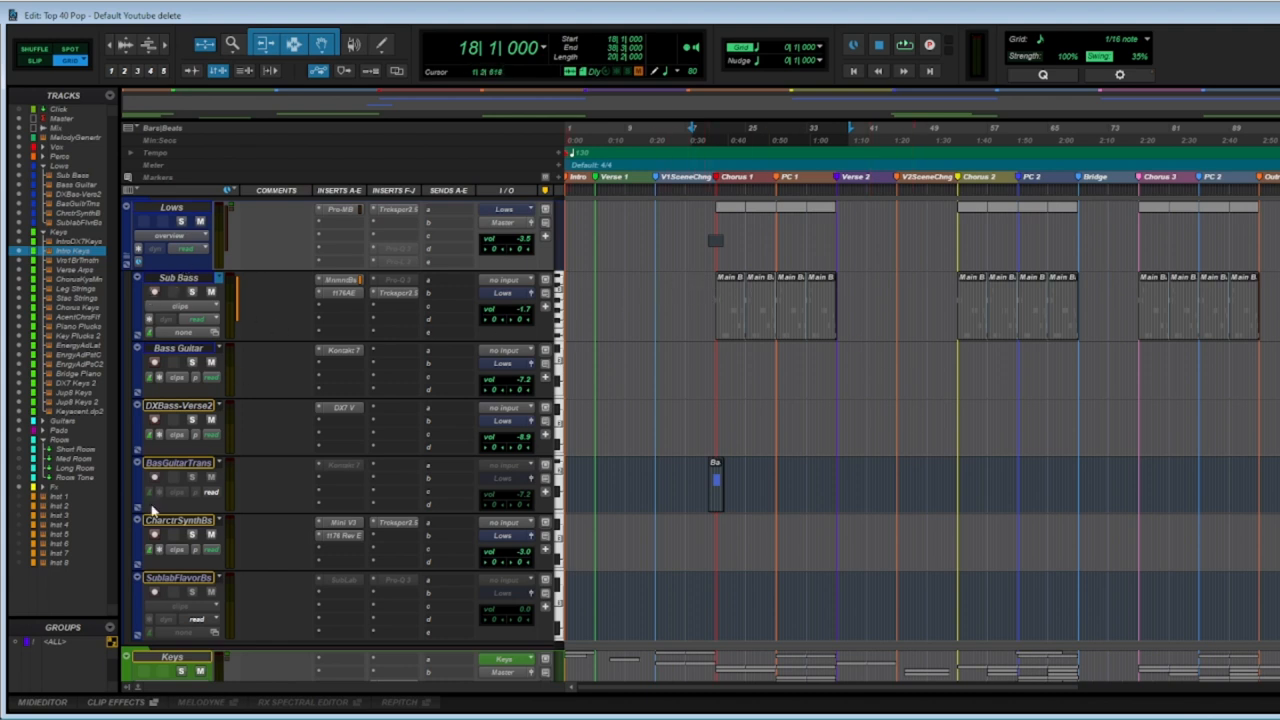
click(345, 525)
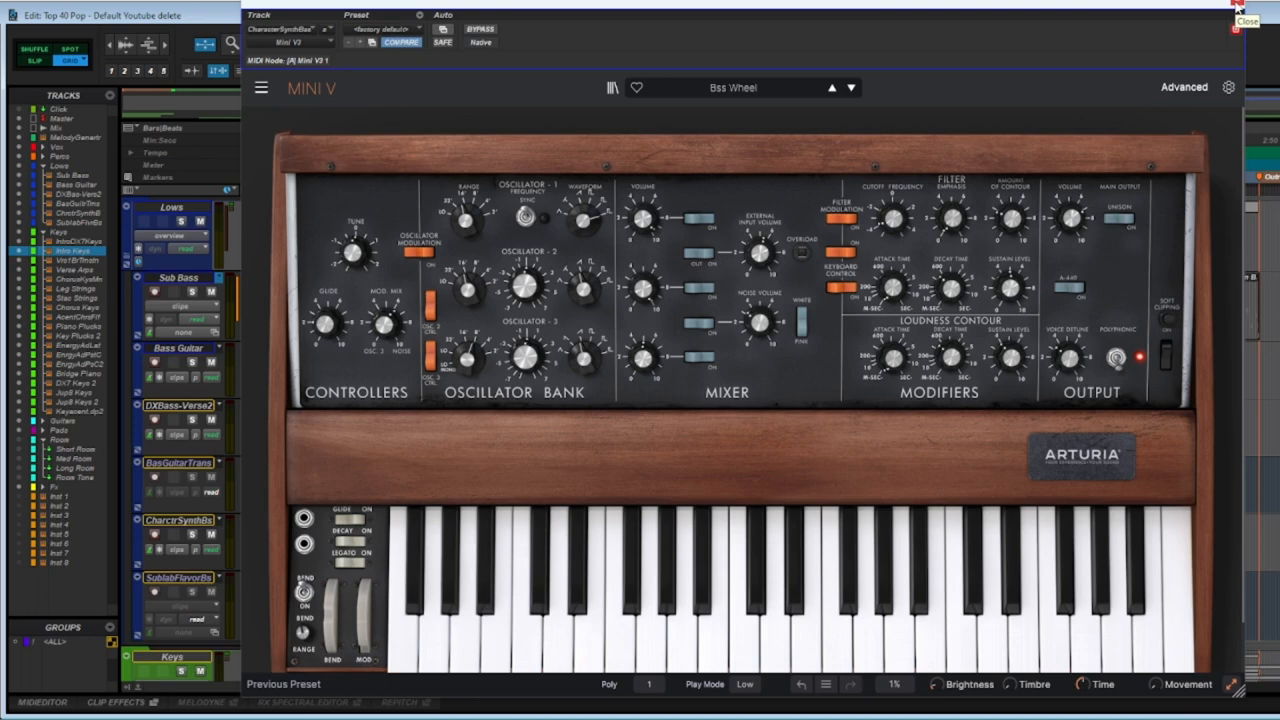
click(1237, 8)
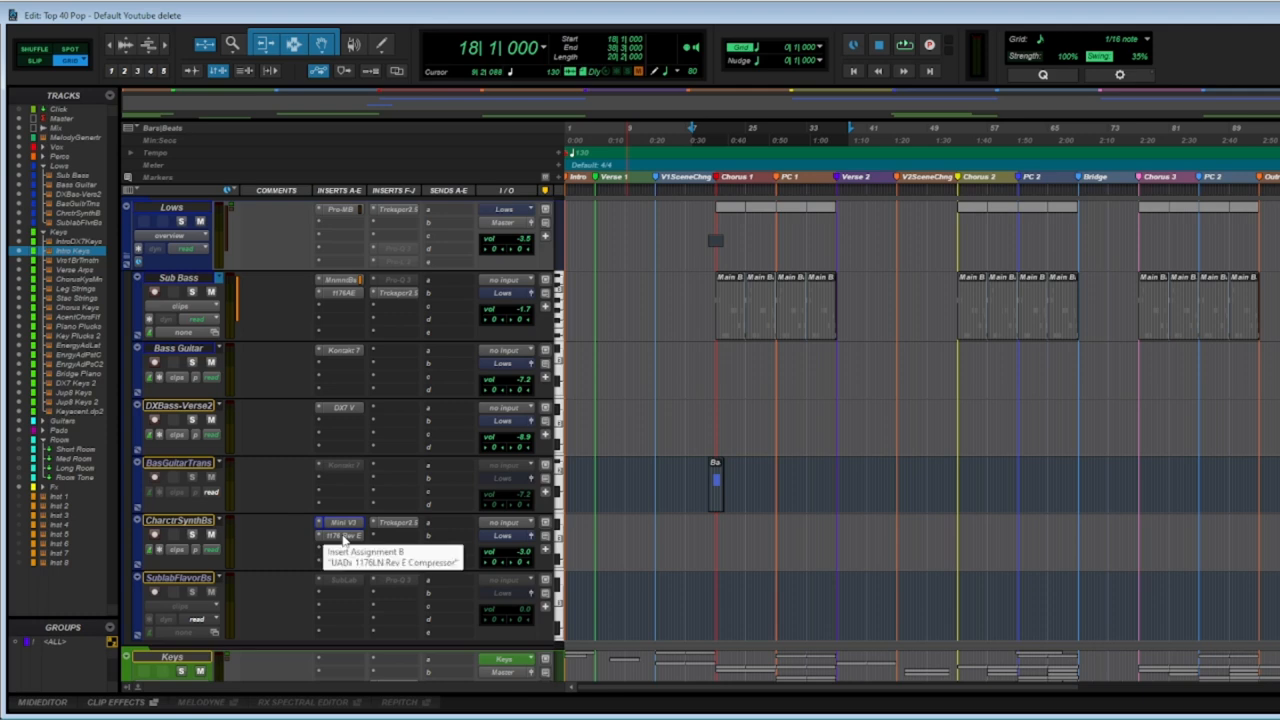
click(343, 537)
click(1096, 7)
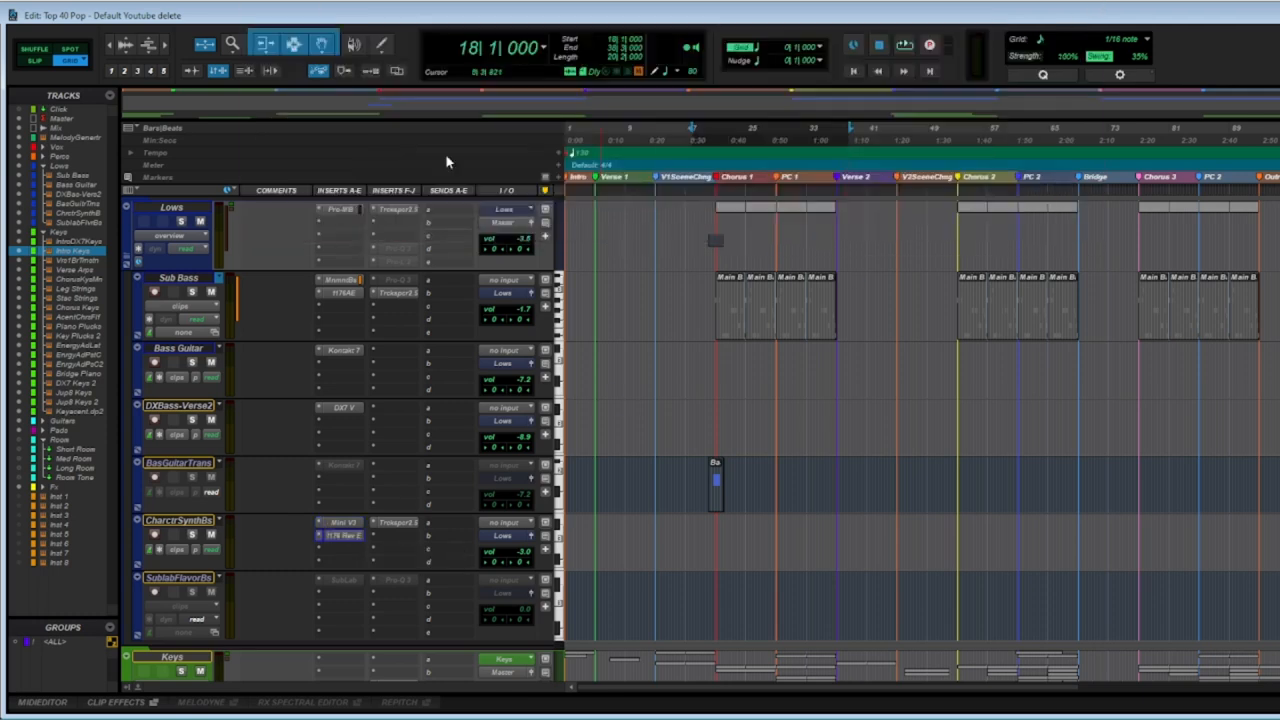
click(128, 262)
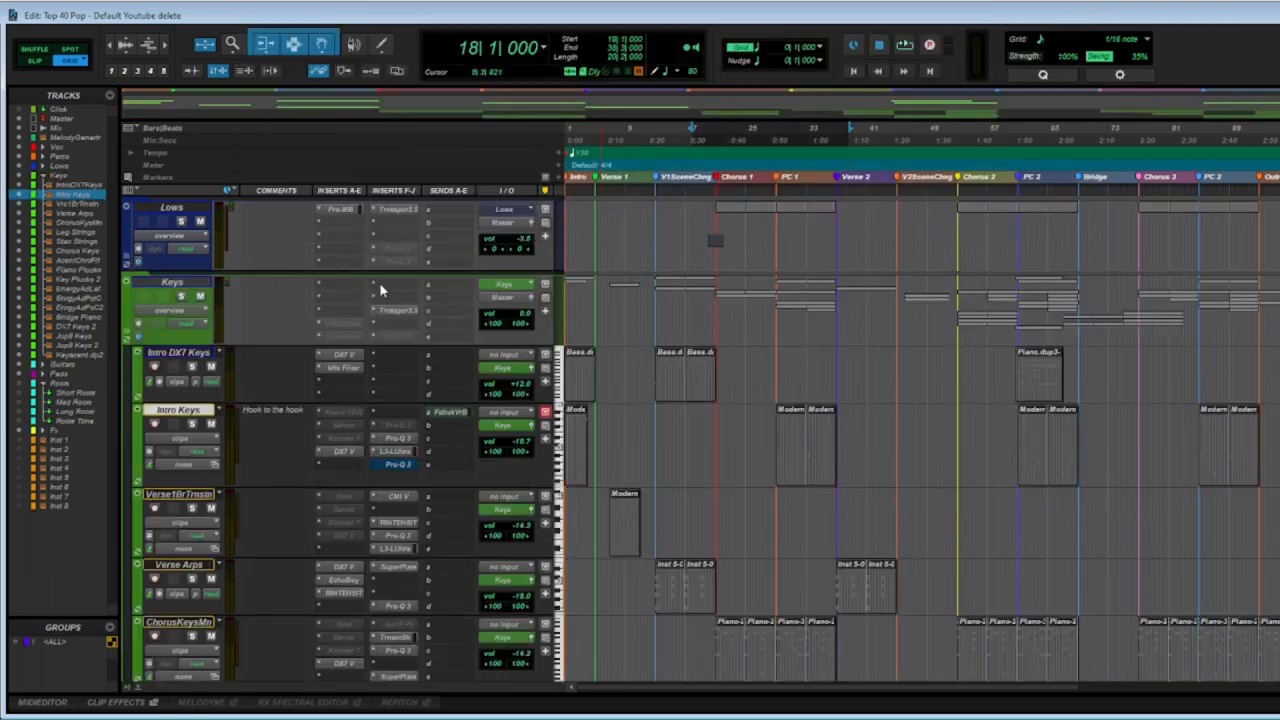
click(127, 337)
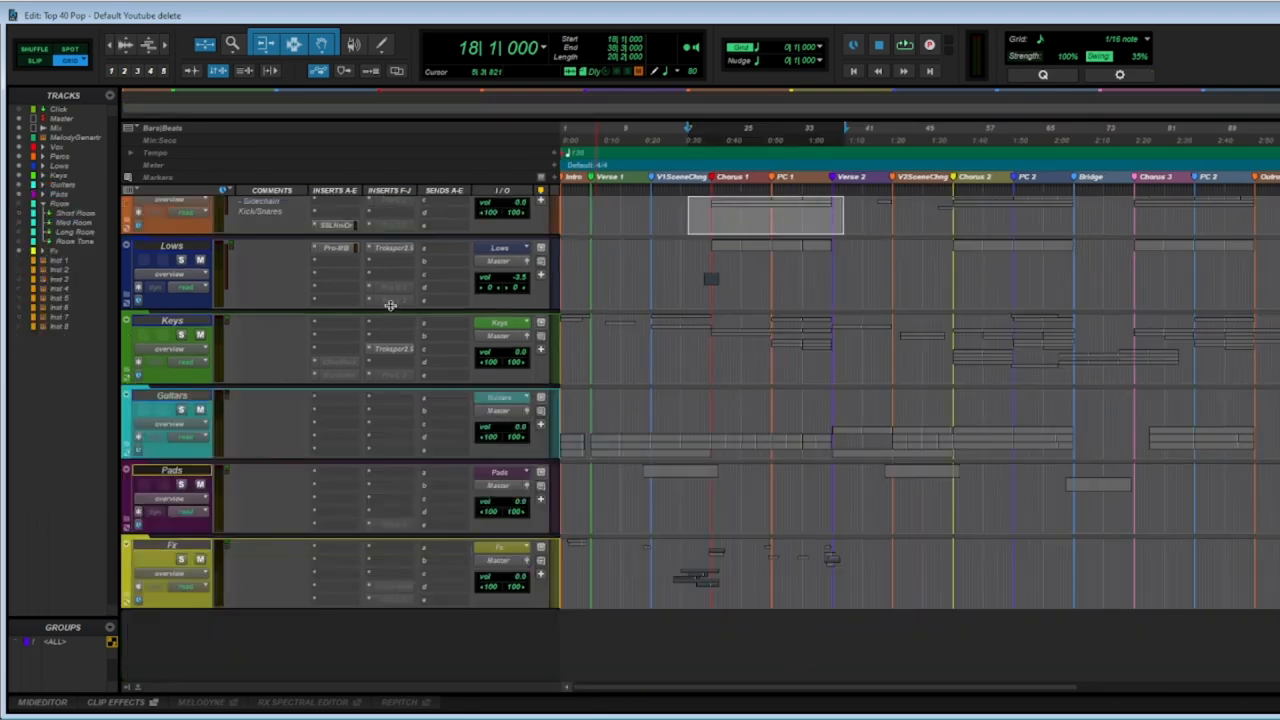
View the Trackspacer 2.5 plug-in with its Kick Chain key input on the Lows folder, and close it.
click(398, 254)
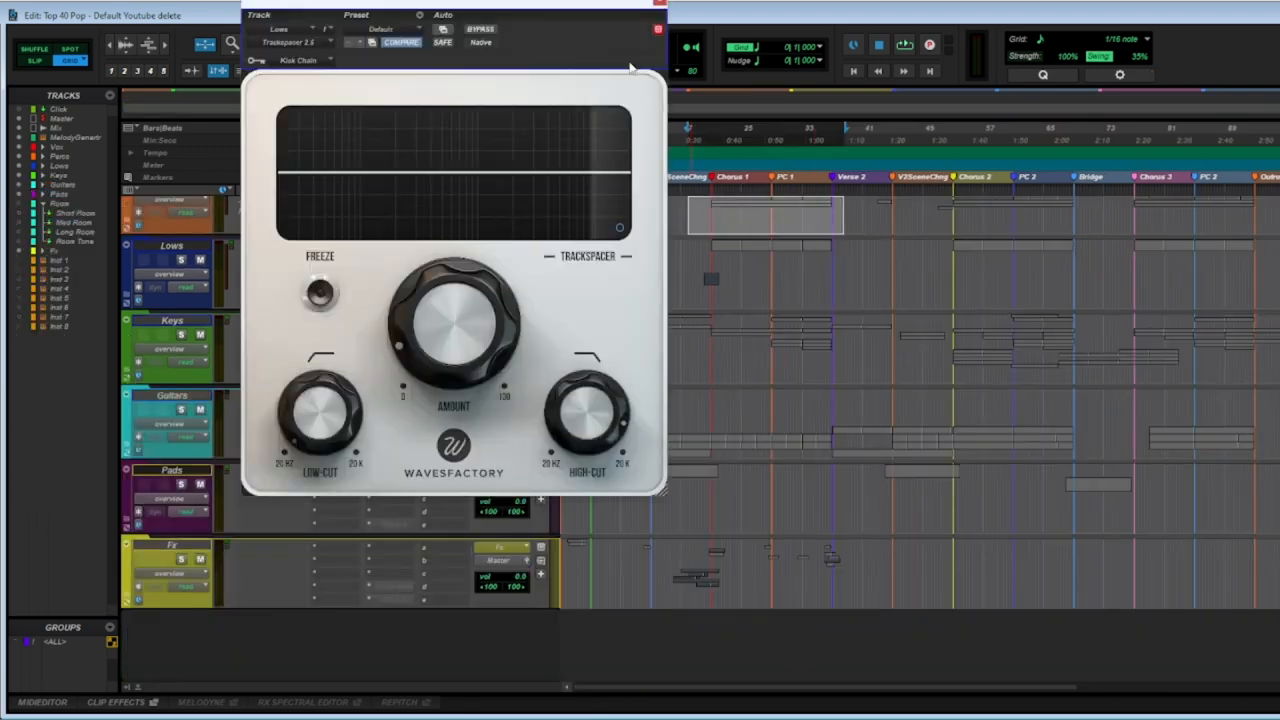
drag(586, 15, 763, 108)
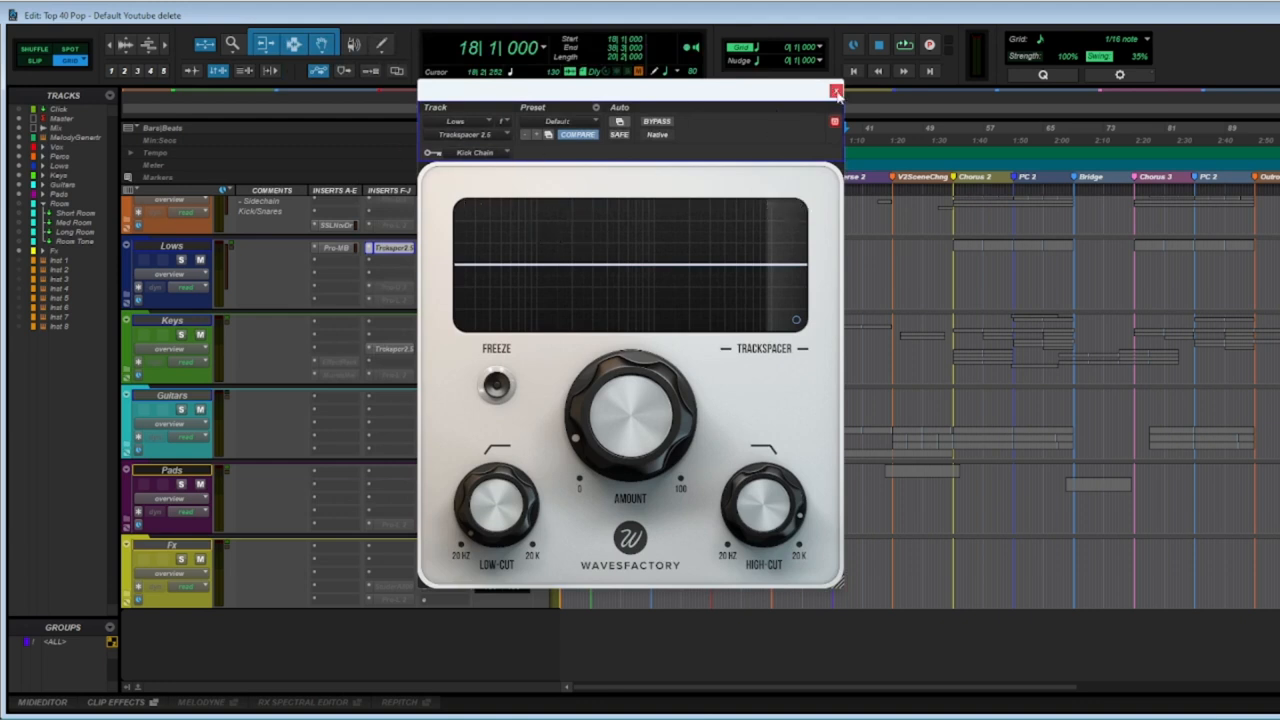
drag(780, 106, 817, 108)
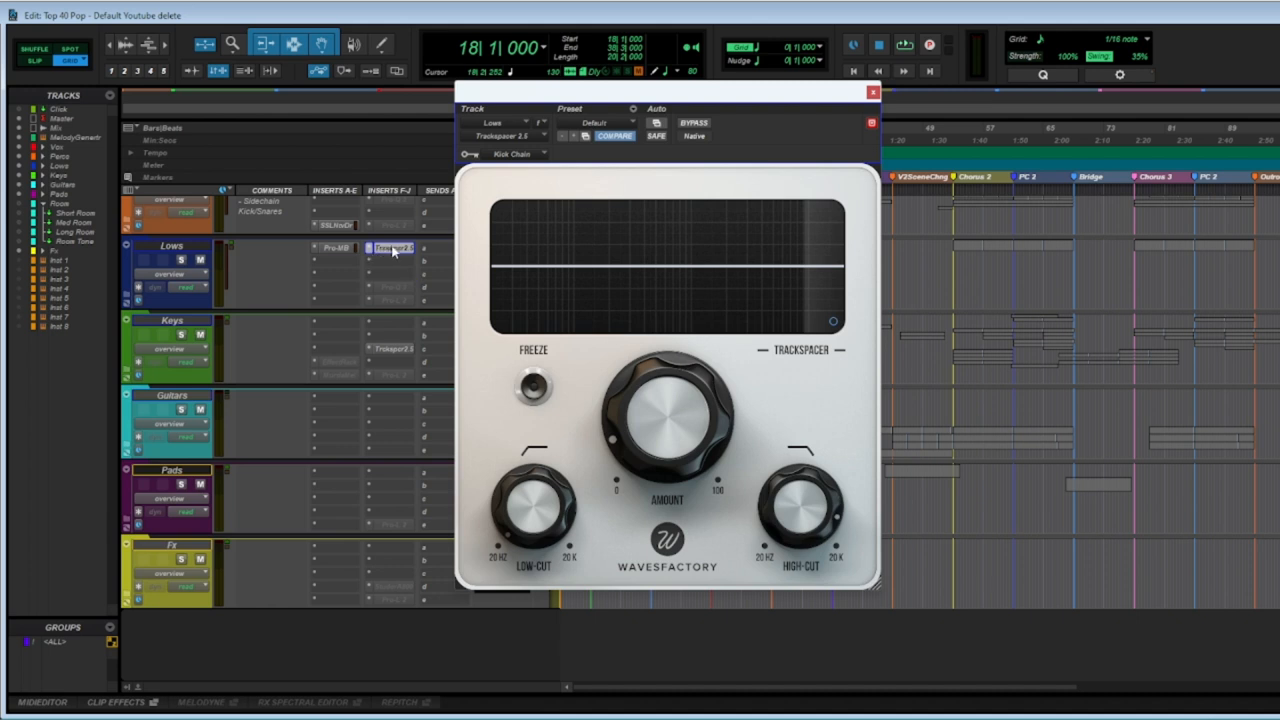
mouse_move(614, 438)
click(872, 93)
scroll(749, 386, up, 3)
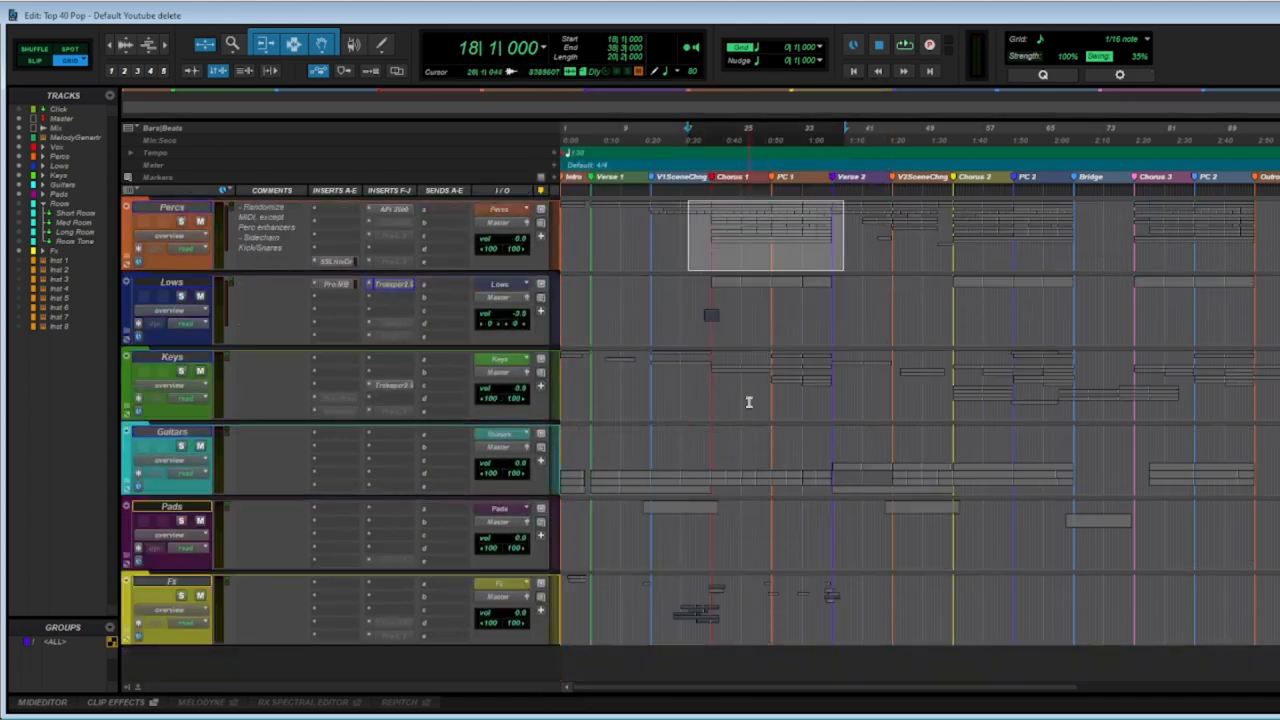
Look through the colour-coded bus list in I/O Setup and close it.
click(265, 5)
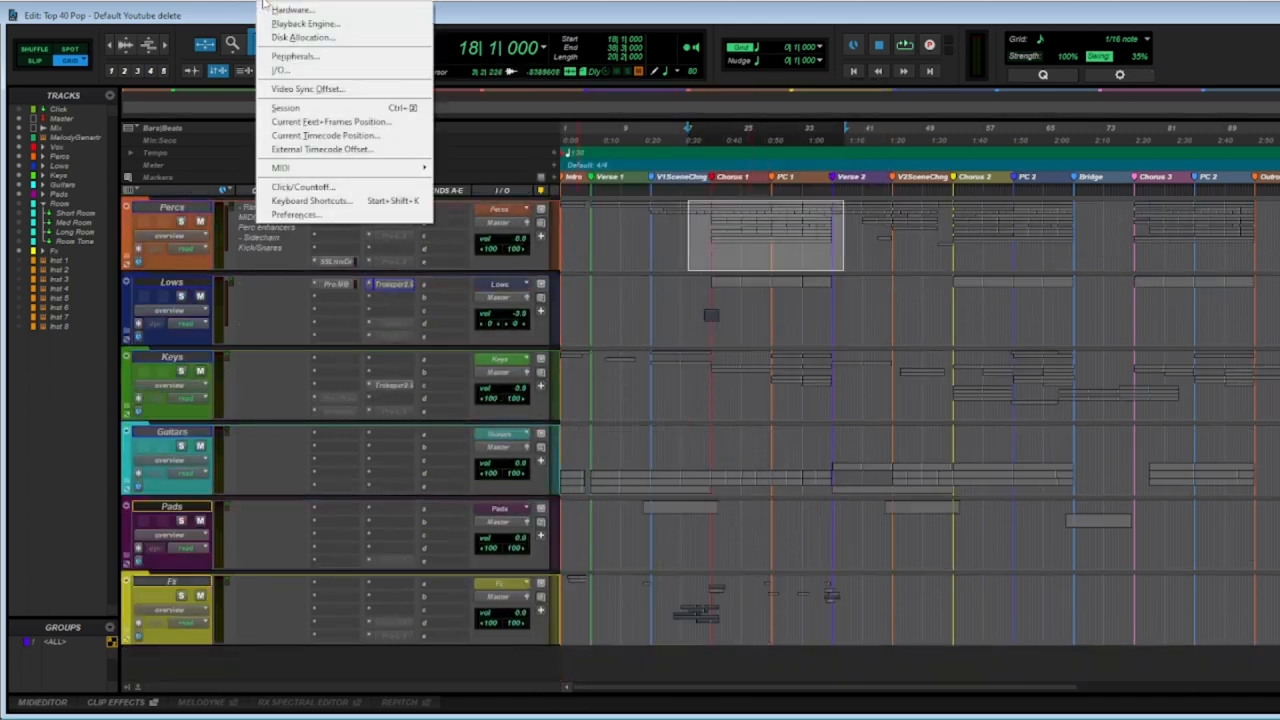
click(317, 78)
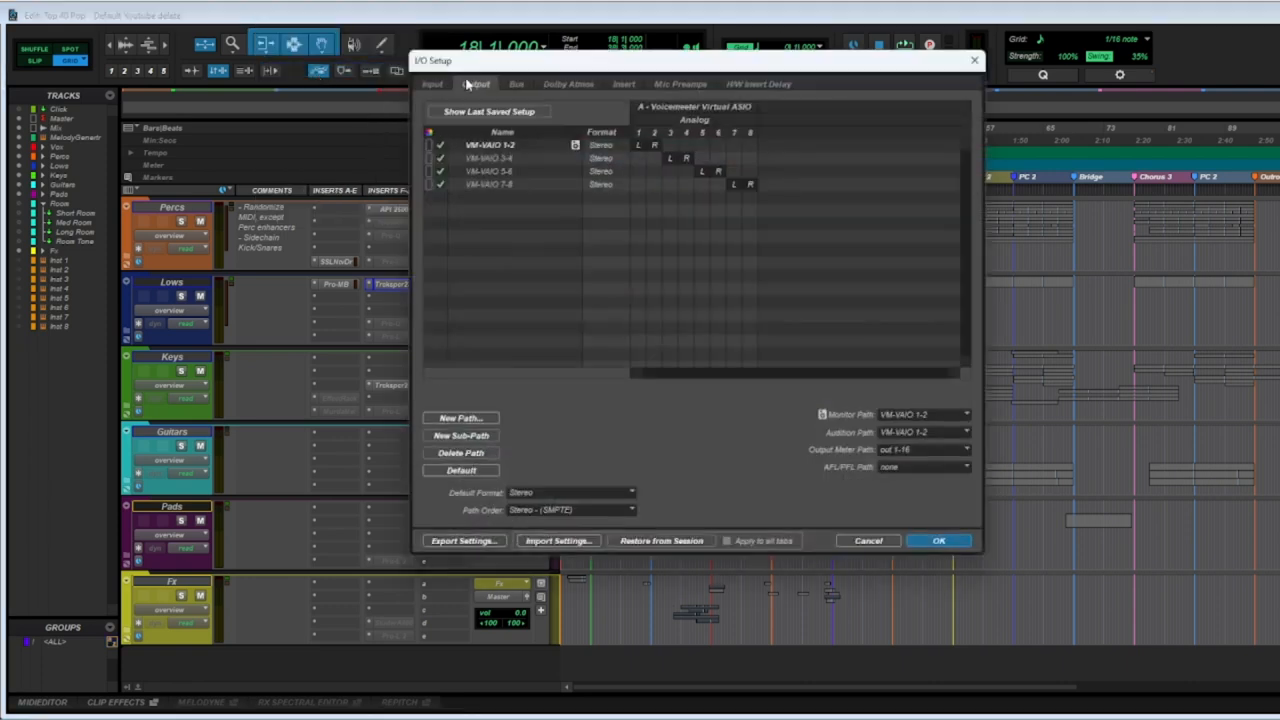
click(516, 84)
scroll(613, 236, down, 15)
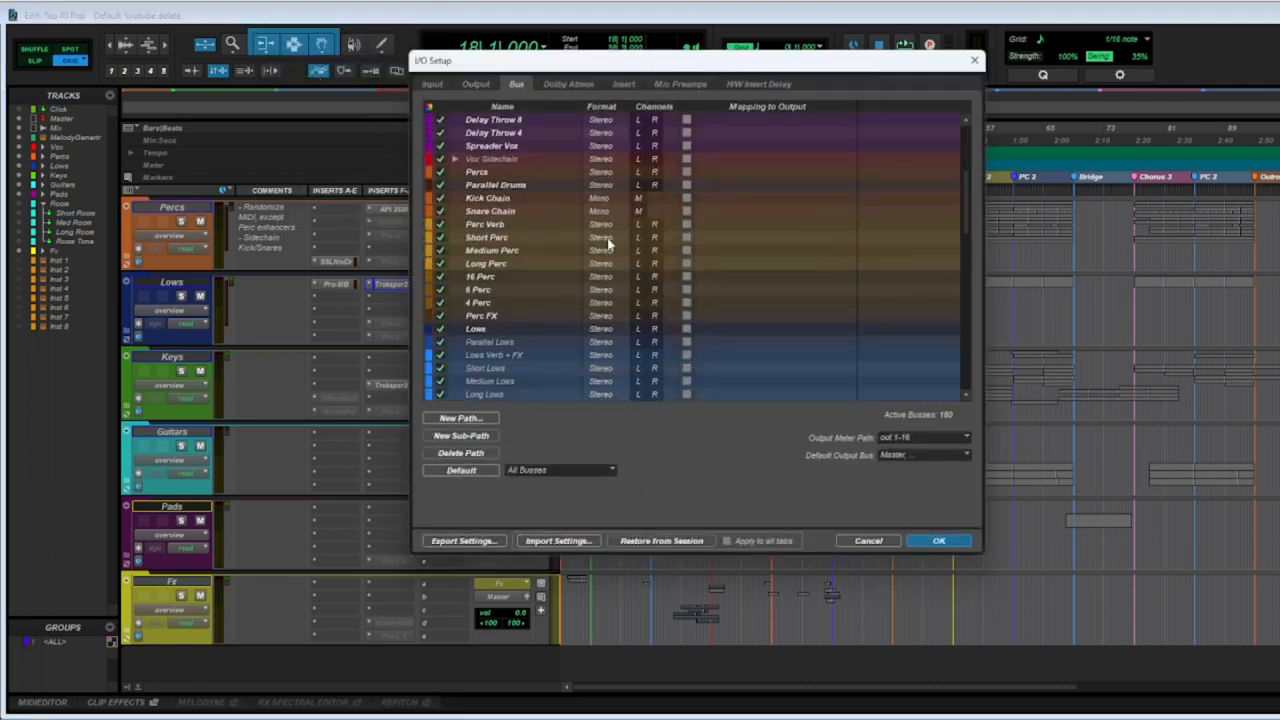
scroll(613, 236, down, 2)
drag(642, 62, 805, 62)
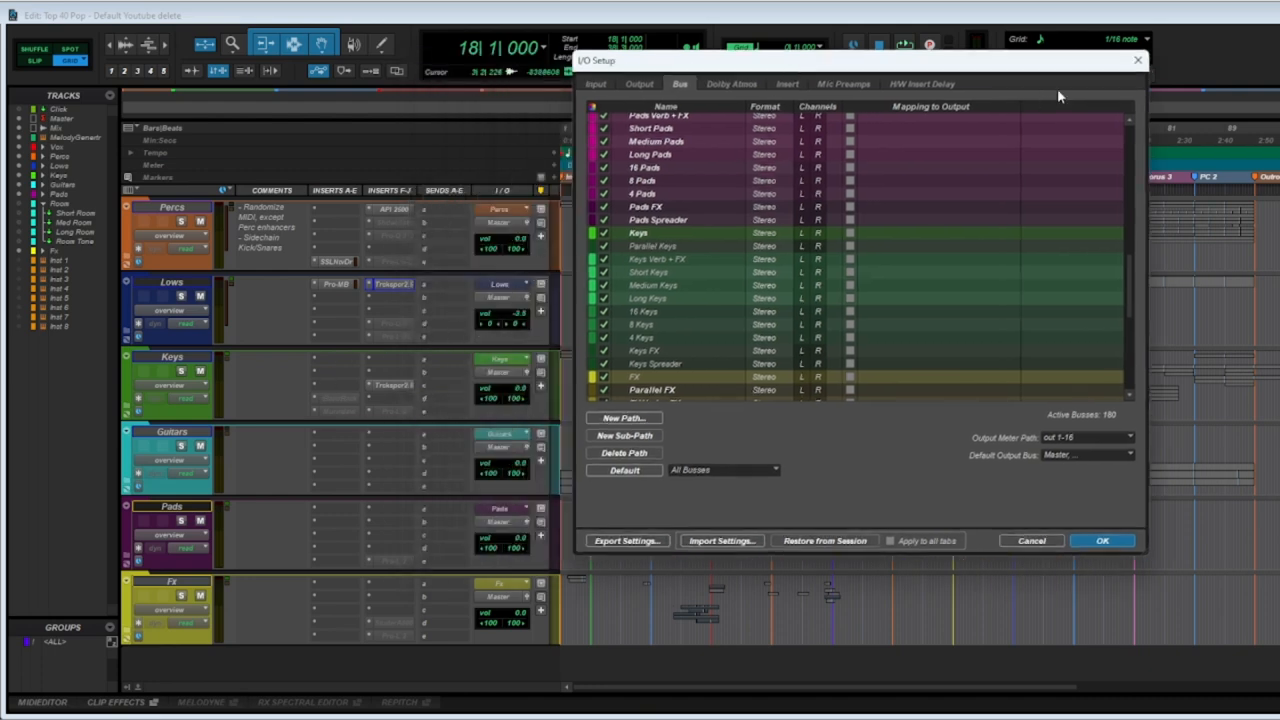
click(1138, 61)
scroll(240, 318, up, 4)
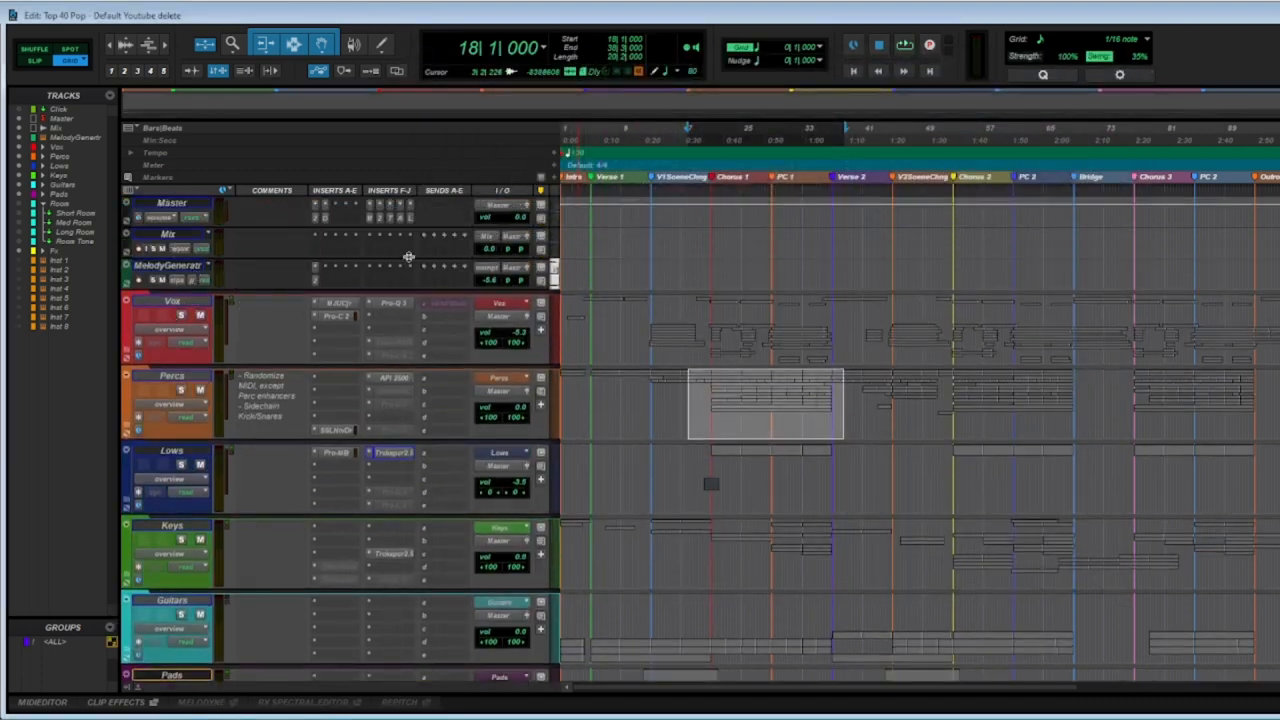
click(518, 310)
click(639, 276)
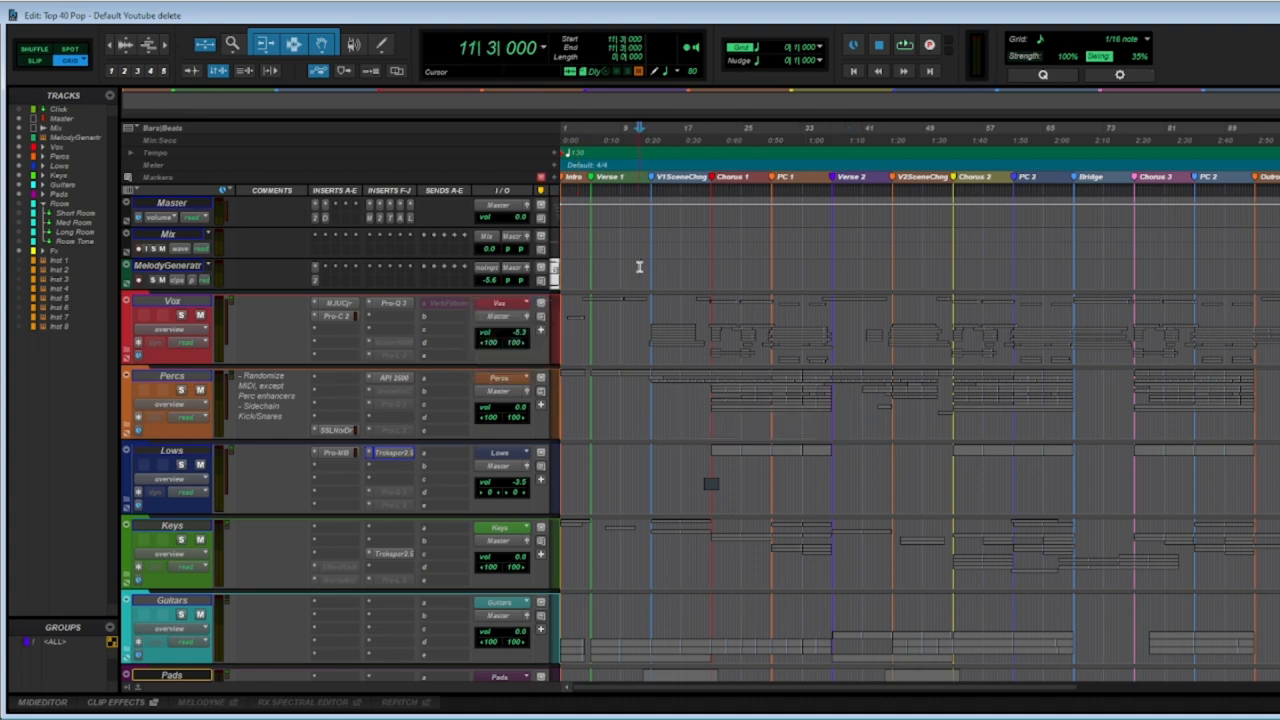
Reopen the I/O Setup bus list, review the Vox, Percs, Lows, Pads, Keys, FX and Room bus groups, and close it.
click(285, 10)
click(310, 73)
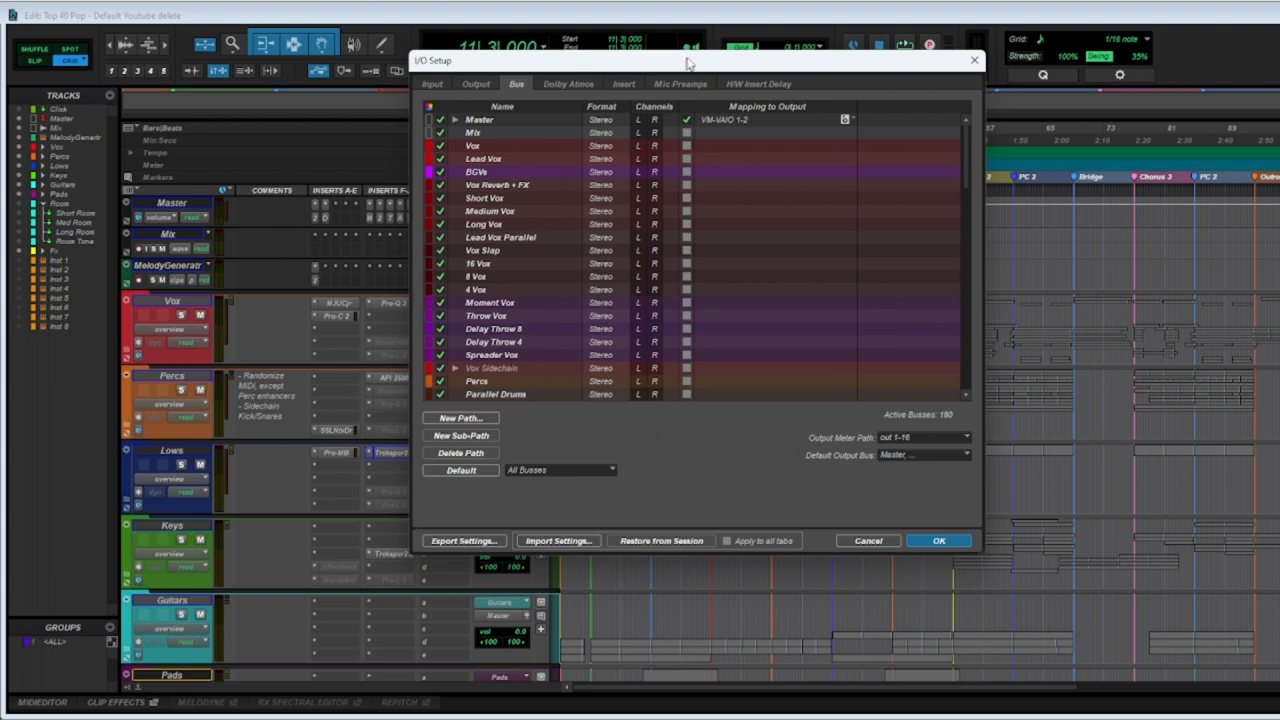
drag(688, 63, 702, 55)
scroll(529, 245, down, 5)
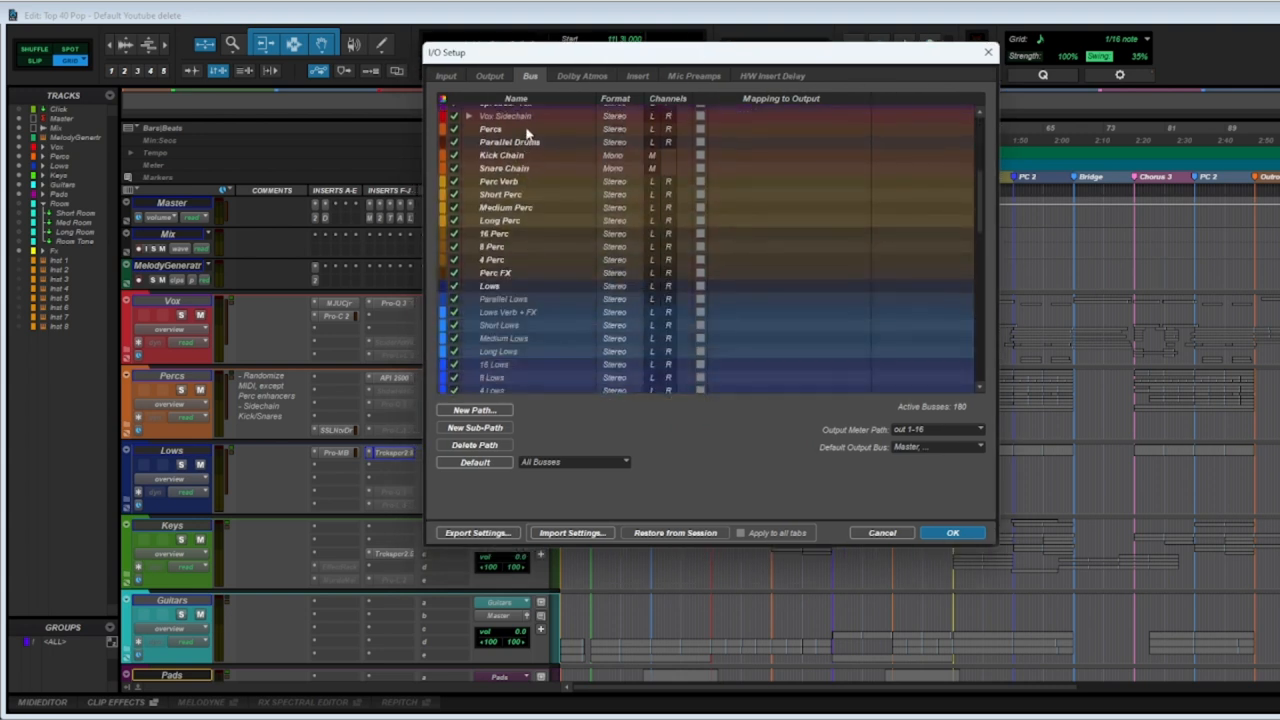
scroll(518, 286, down, 2)
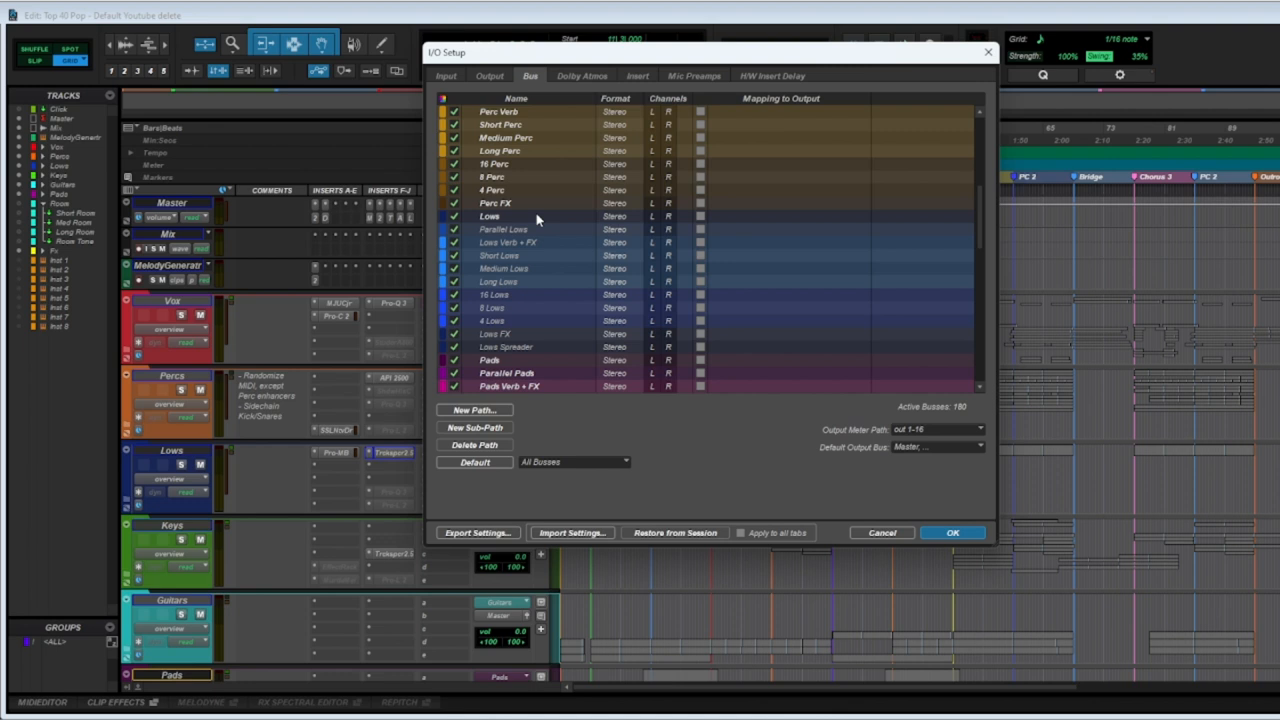
scroll(555, 337, down, 3)
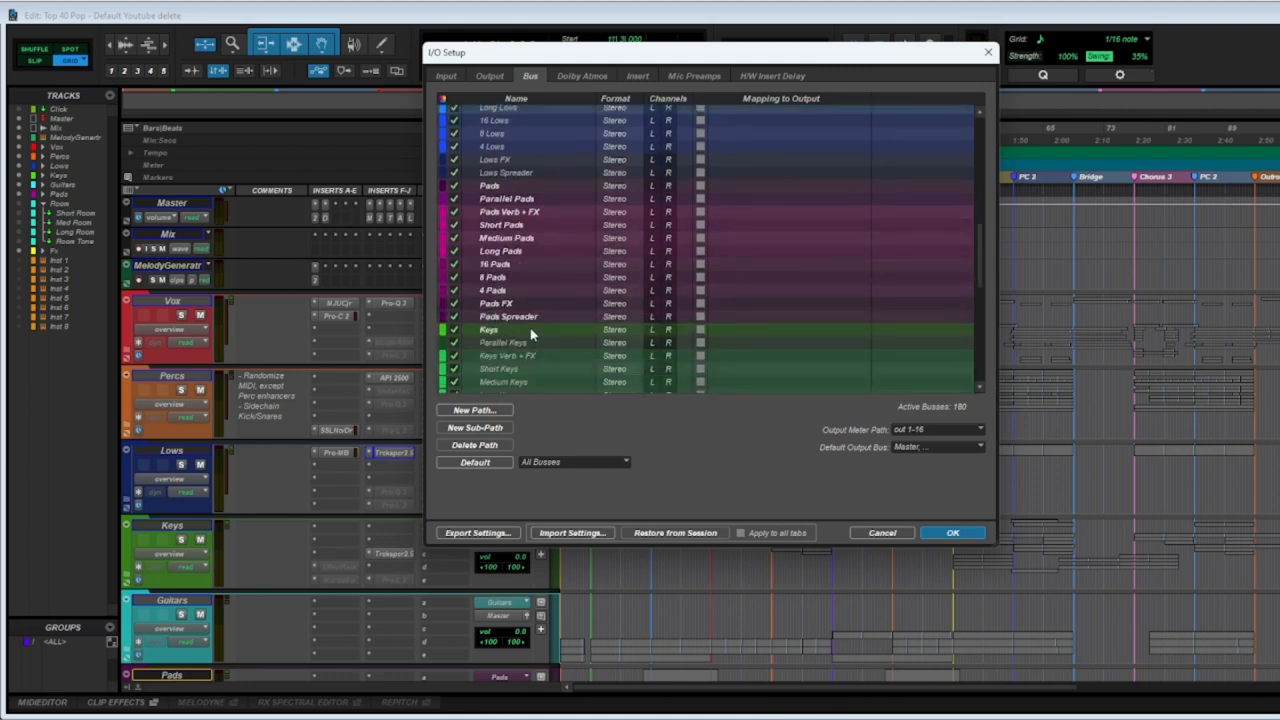
scroll(536, 315, down, 2)
scroll(525, 267, down, 1)
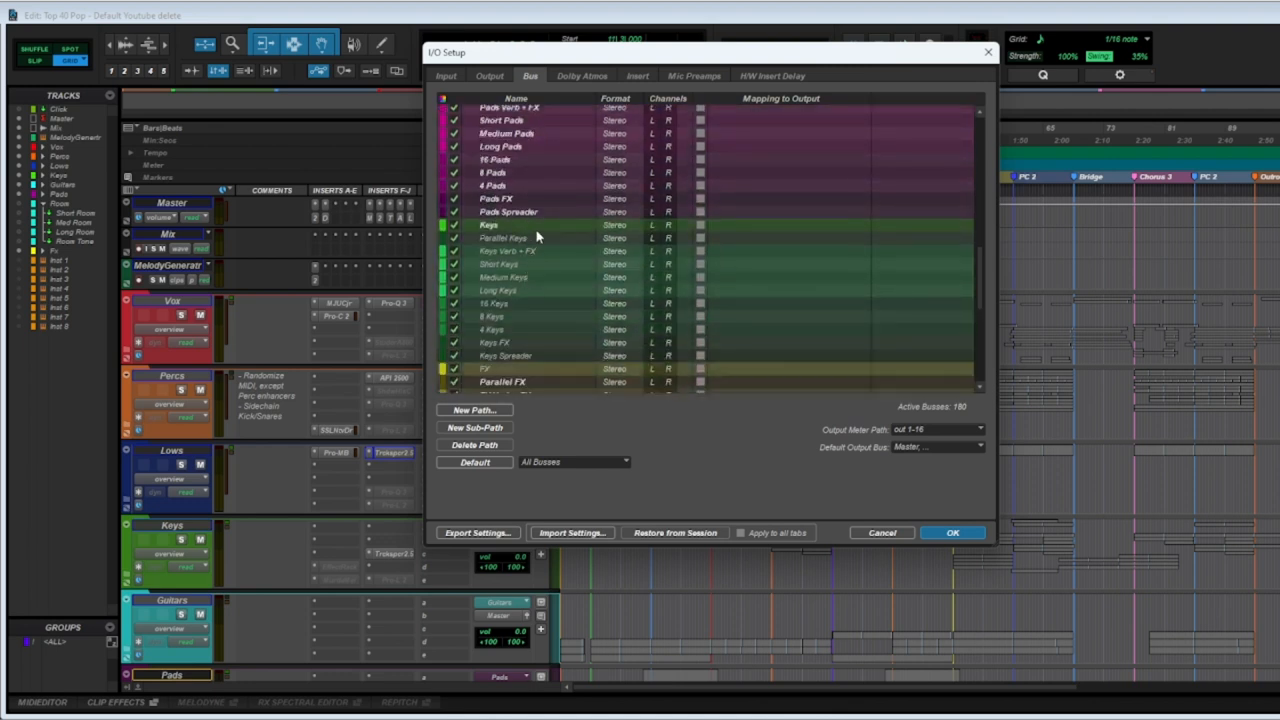
scroll(529, 358, down, 3)
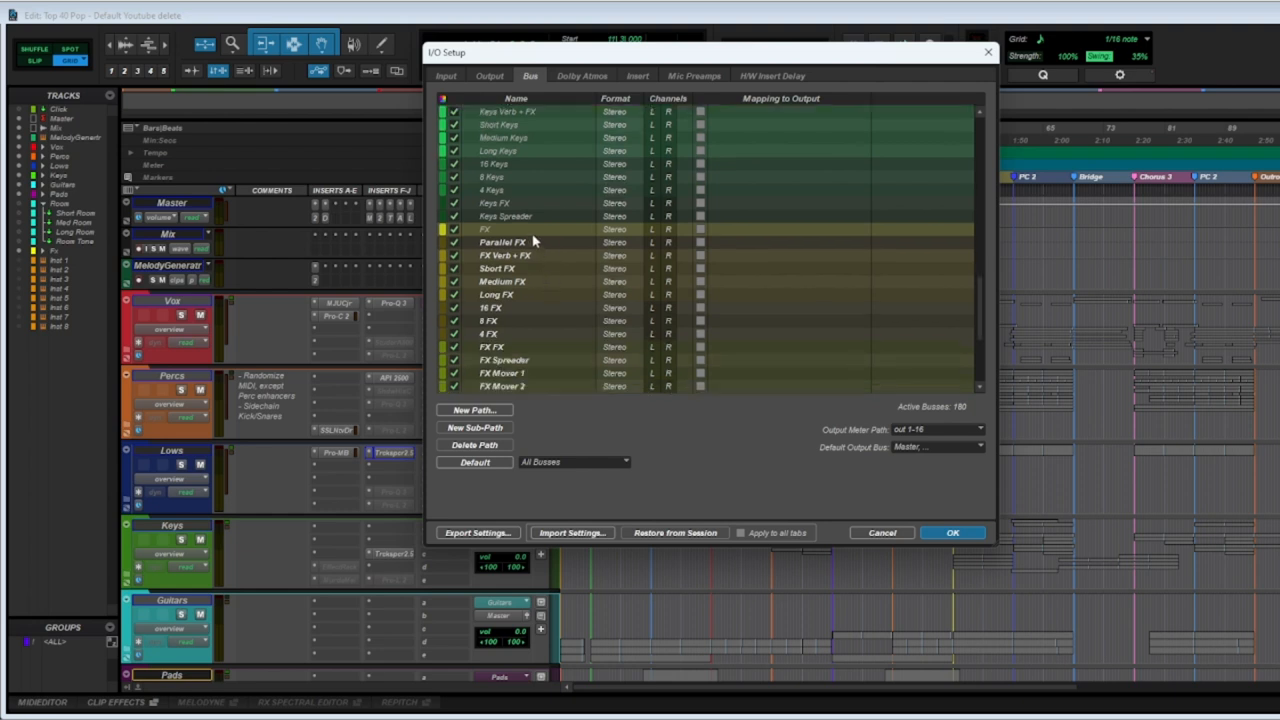
scroll(533, 242, down, 2)
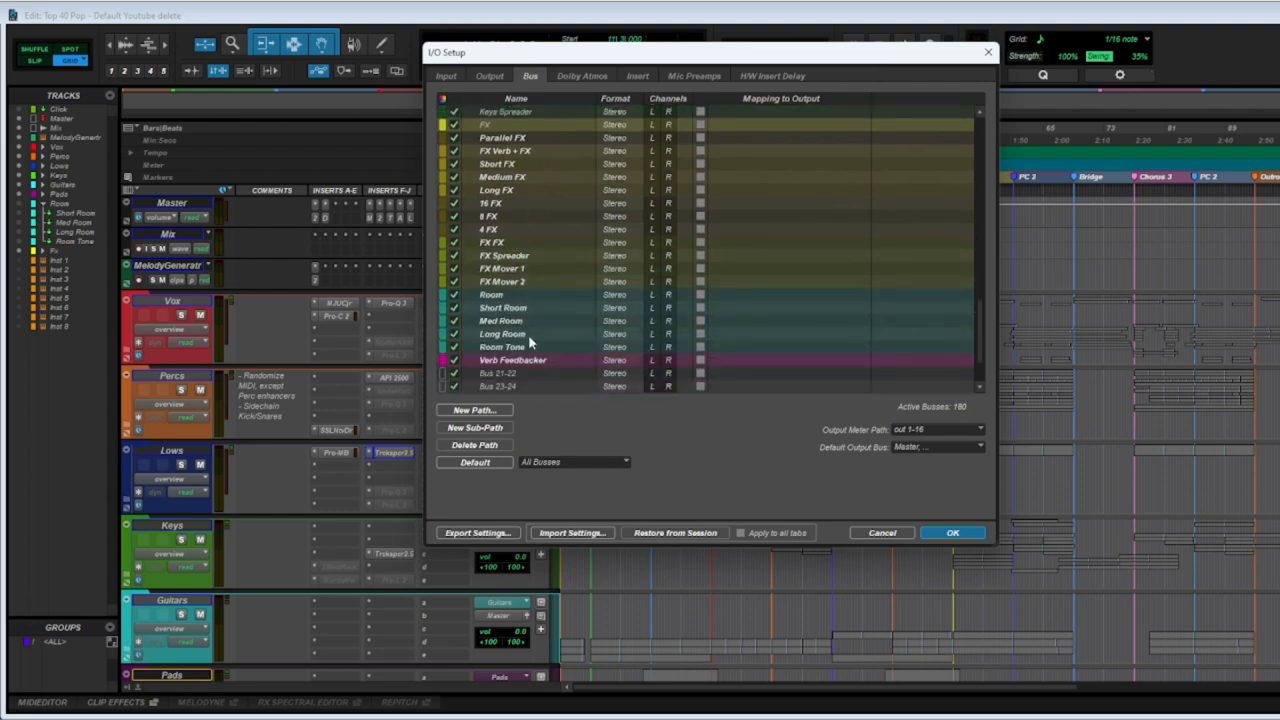
scroll(551, 346, up, 3)
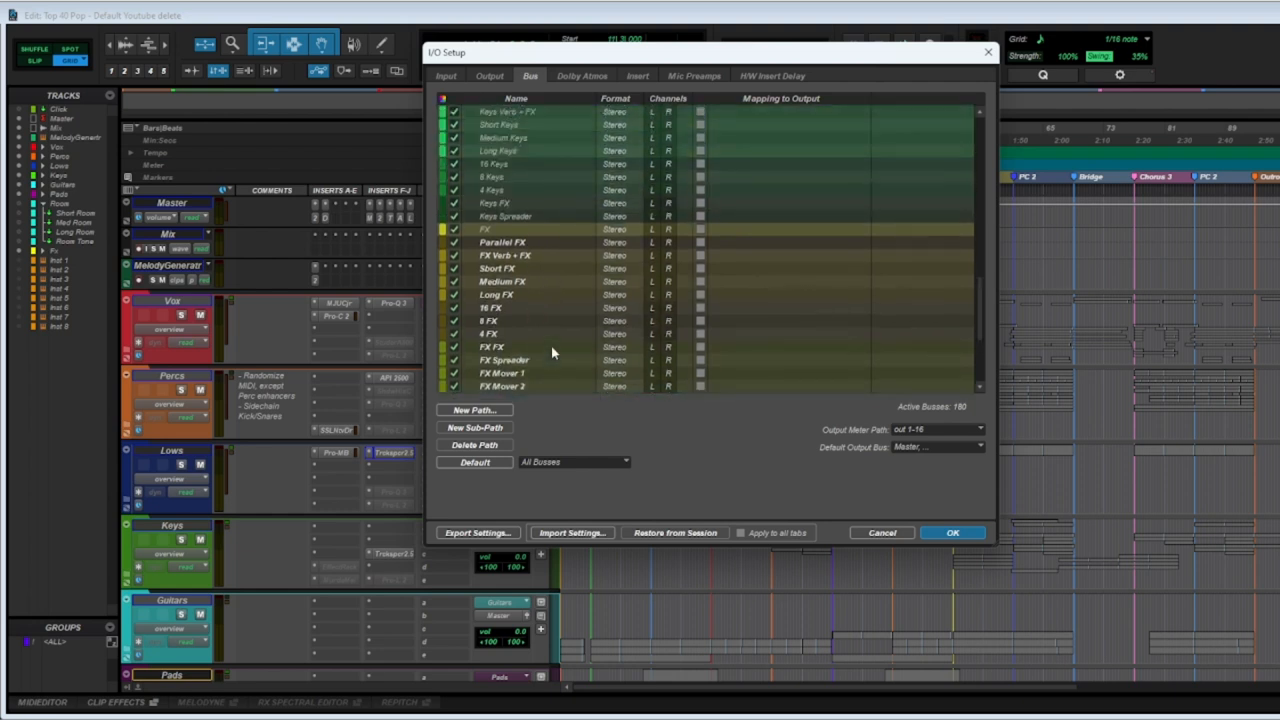
scroll(551, 346, up, 3)
drag(692, 56, 816, 56)
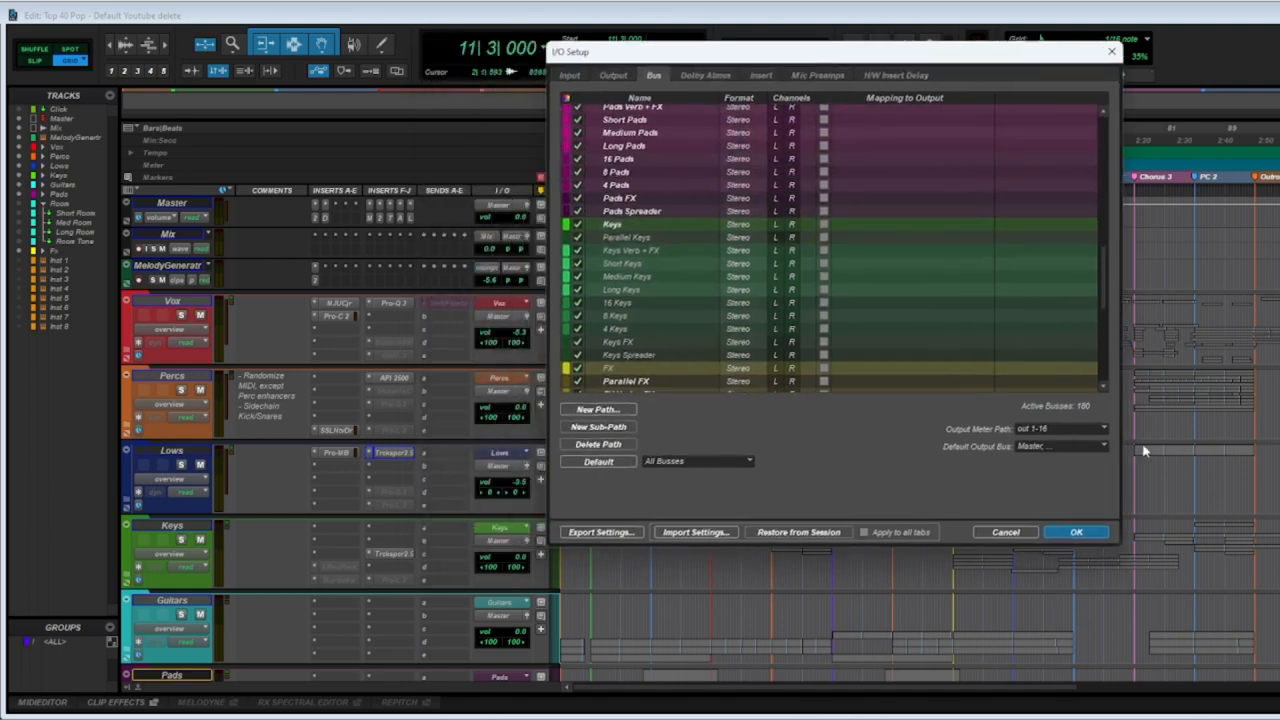
click(1112, 51)
Search the send destinations for "low" and assign Lows Spreader to send A on the Lows folder.
click(438, 456)
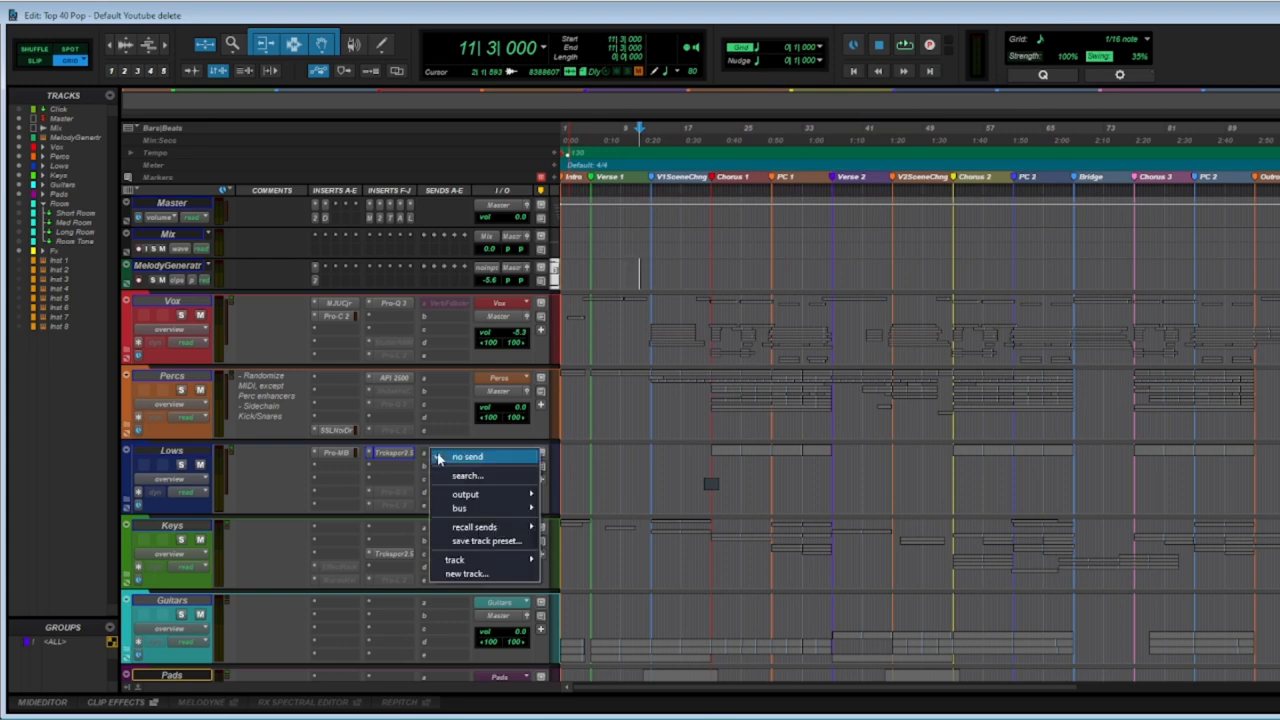
click(614, 455)
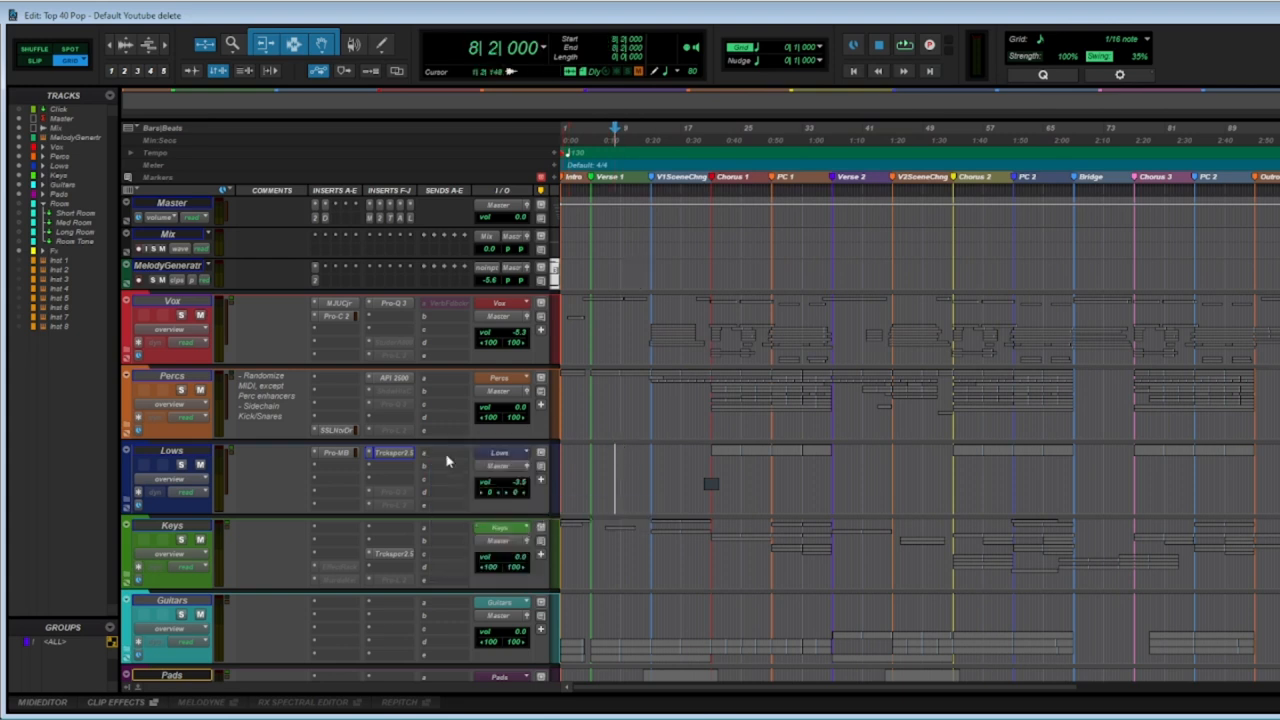
click(447, 460)
text(low)
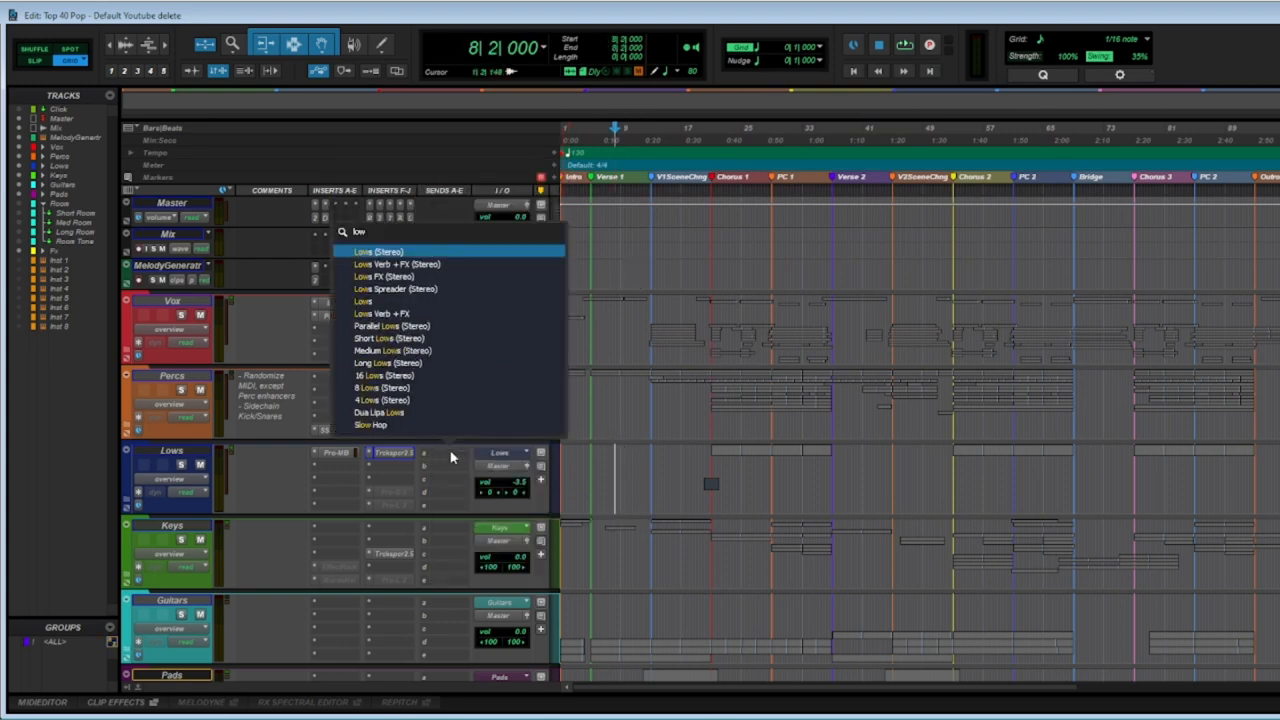
key(Down)
key(Down)
key(Down)
key(Return)
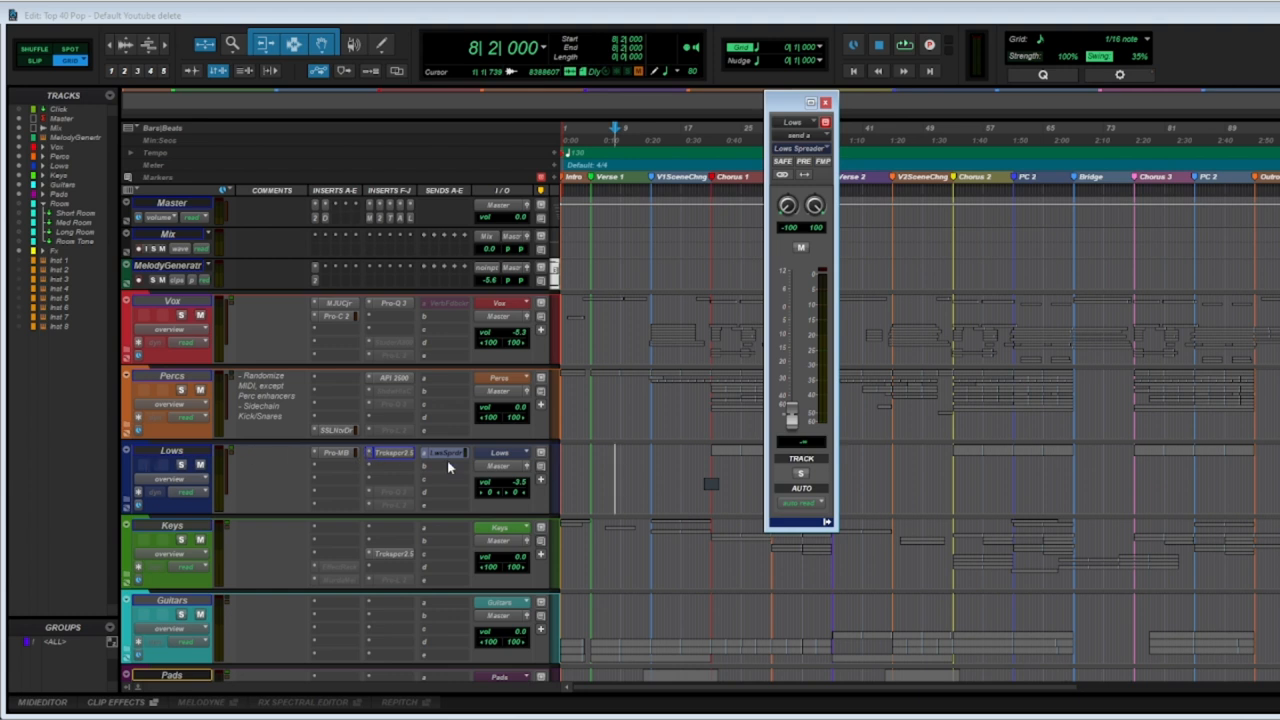
Move the Lows Spreader send to send D on the Vox folder, remove it, and close the send window.
drag(451, 457, 452, 345)
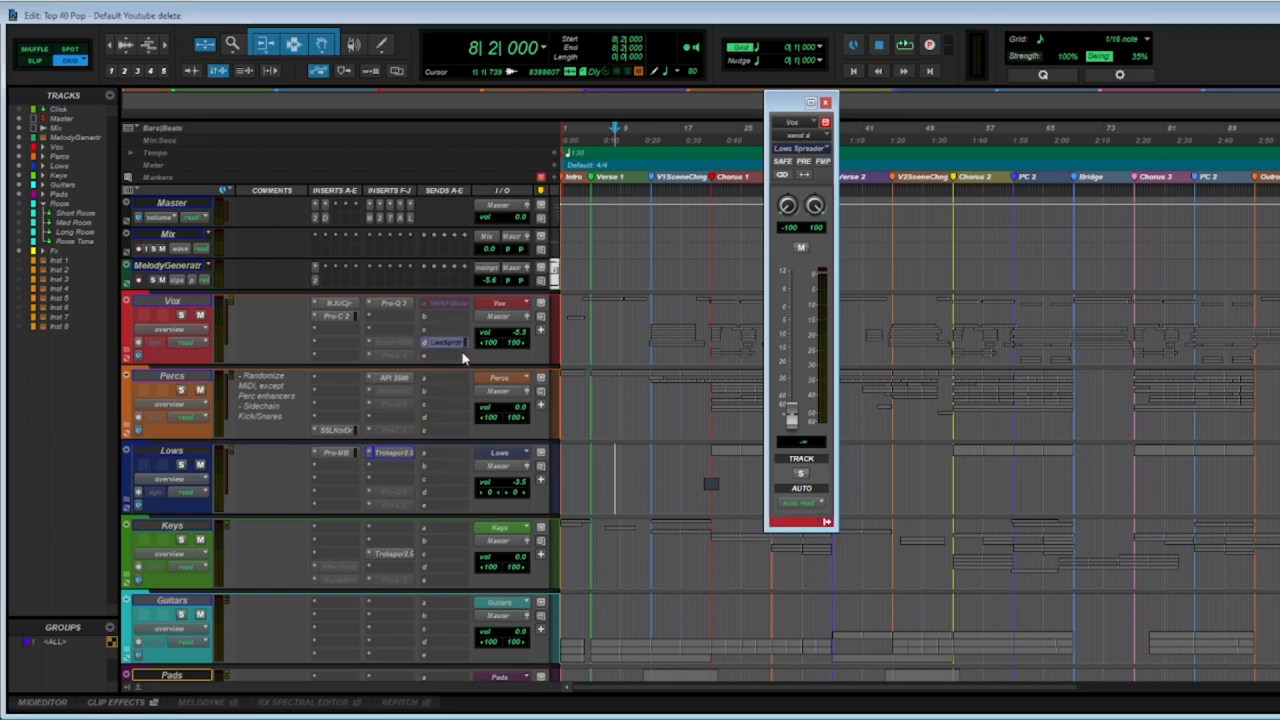
drag(453, 406, 430, 346)
click(428, 344)
click(440, 345)
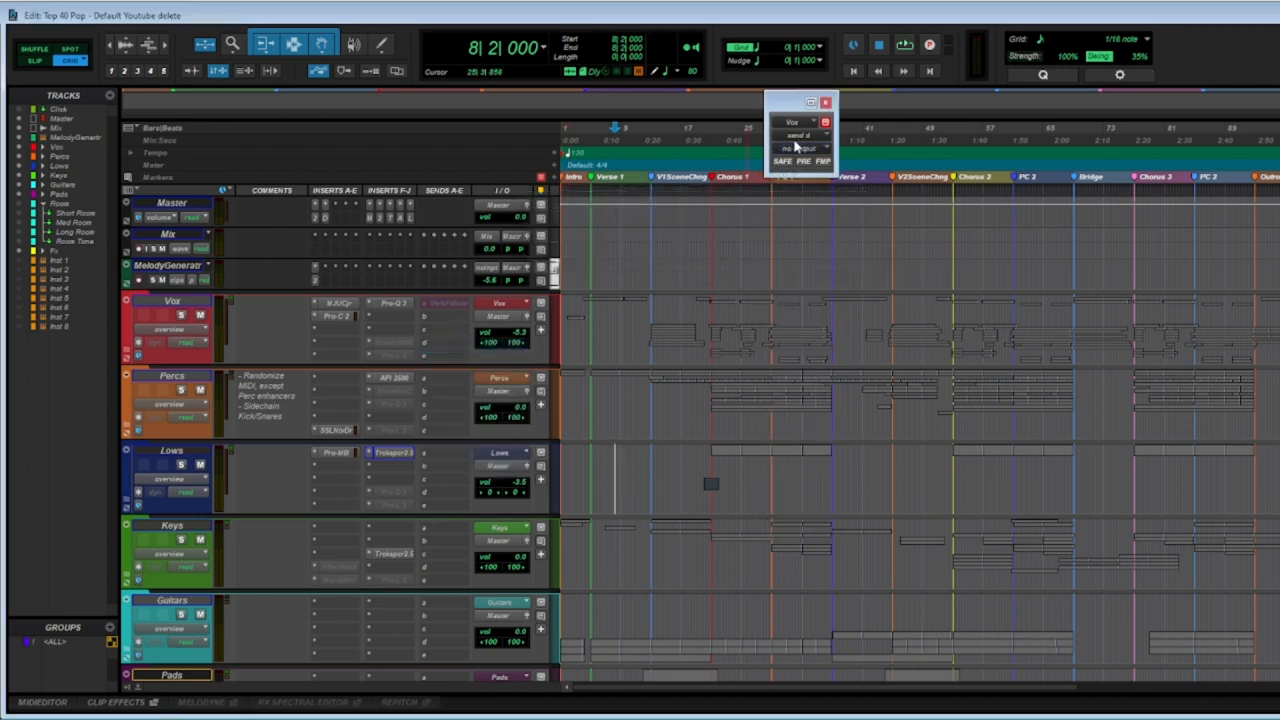
click(825, 103)
Open the I/O Setup bus list once more, review the Vox bus colours and names, and close it.
click(279, 5)
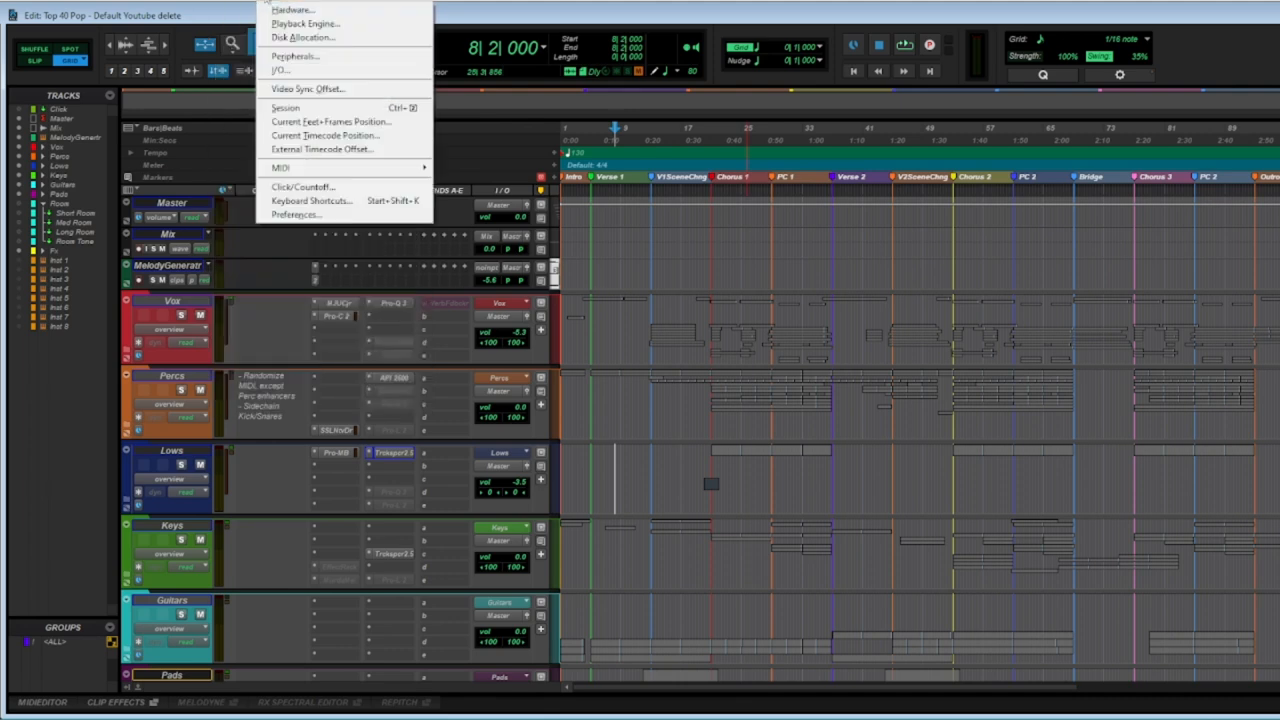
click(278, 66)
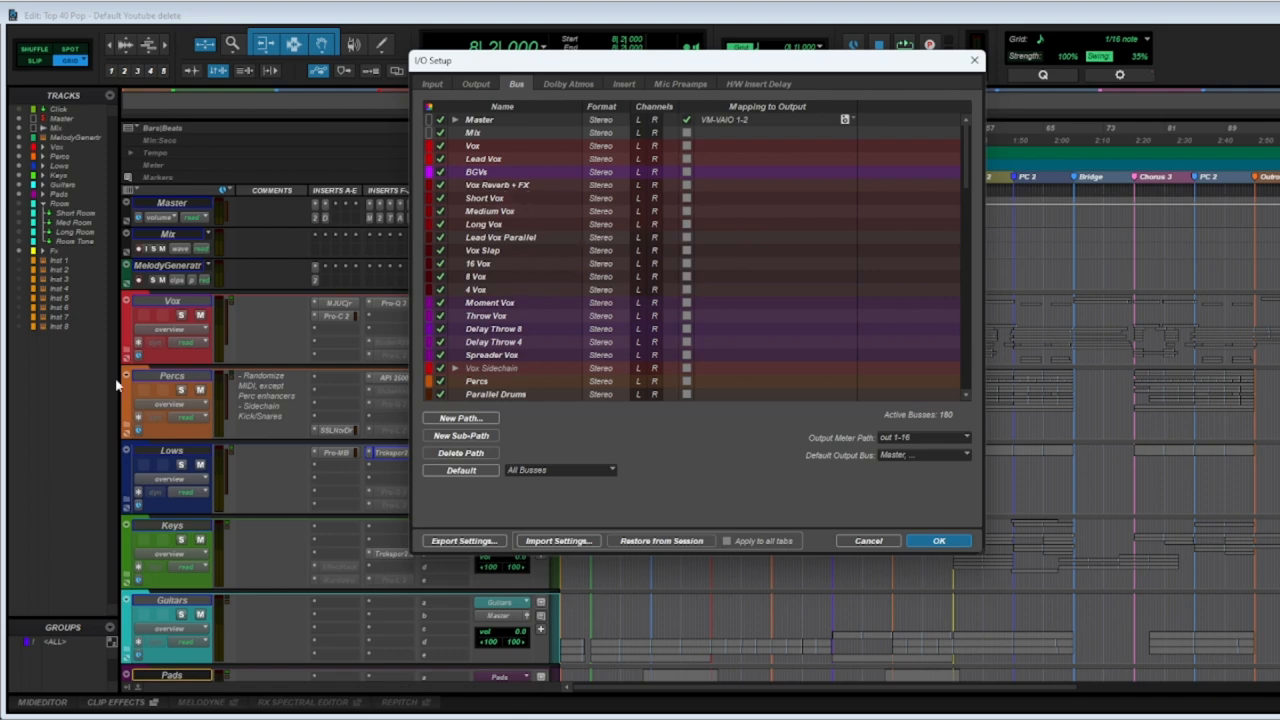
click(974, 60)
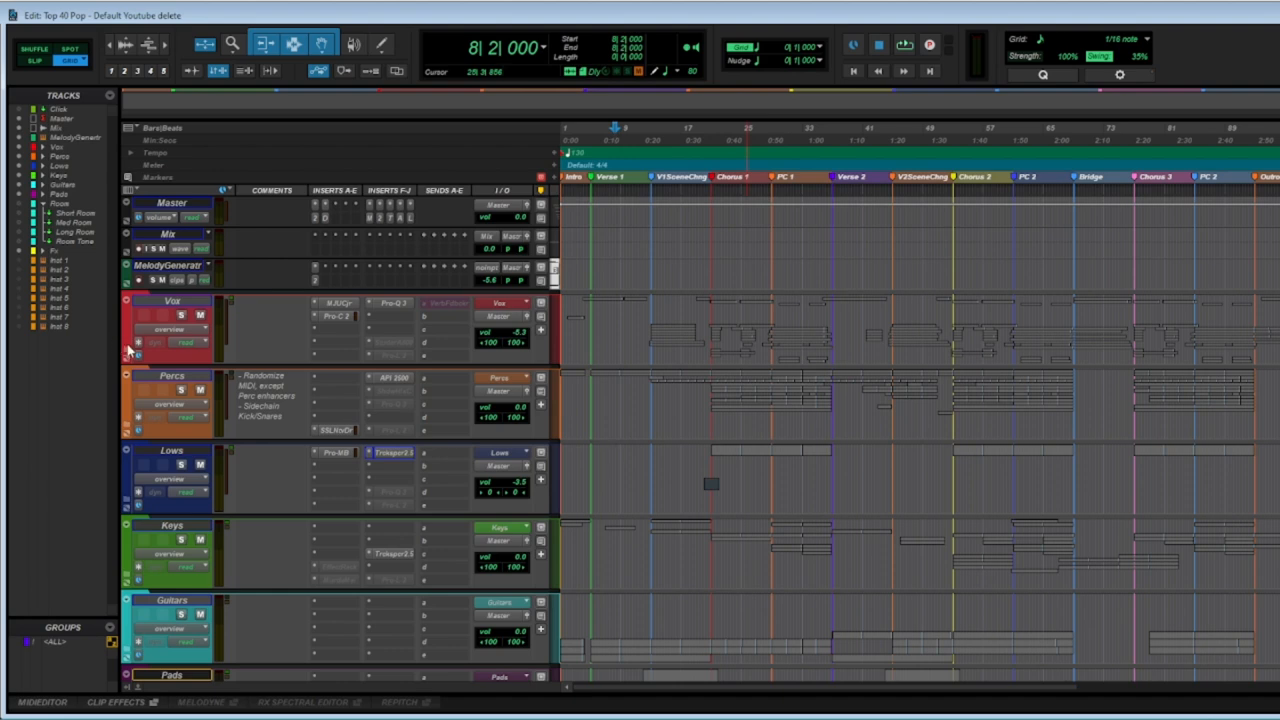
Expand the Vox folder and its Vox Reverb + FX subfolder to show the vocal effect return tracks.
click(128, 350)
scroll(202, 322, down, 1)
click(128, 319)
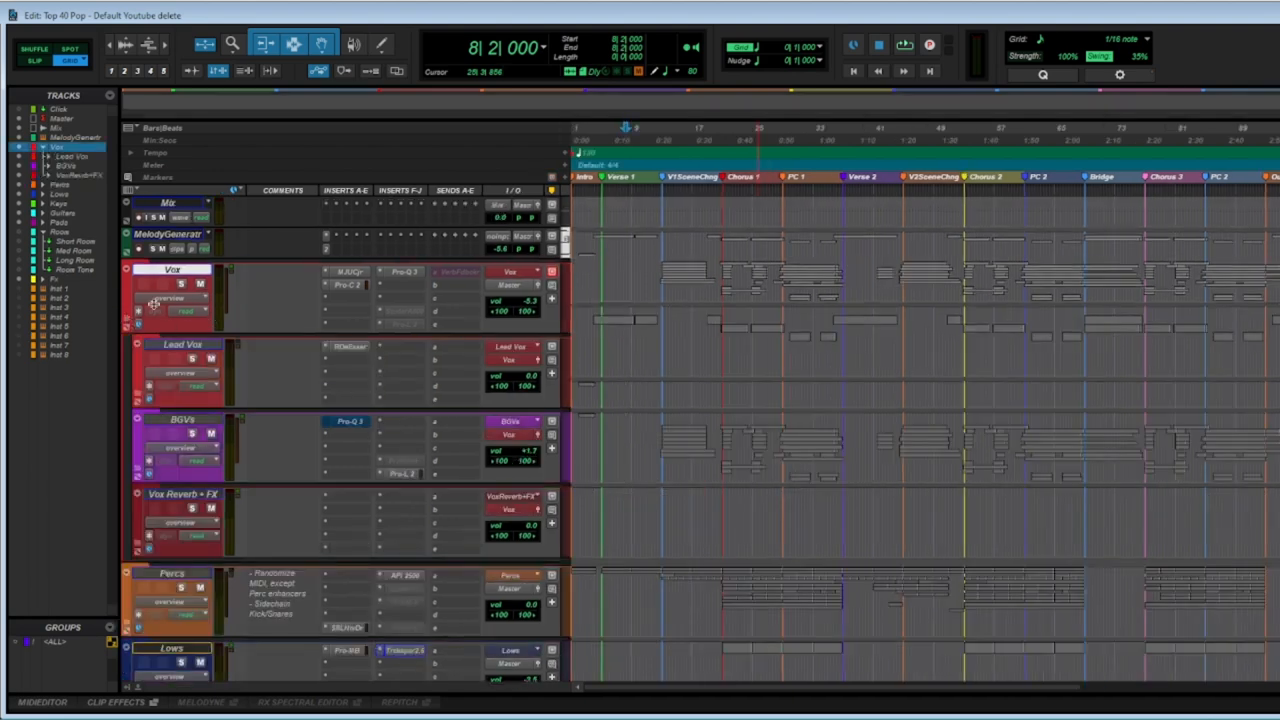
scroll(153, 304, down, 2)
click(138, 487)
scroll(286, 374, down, 3)
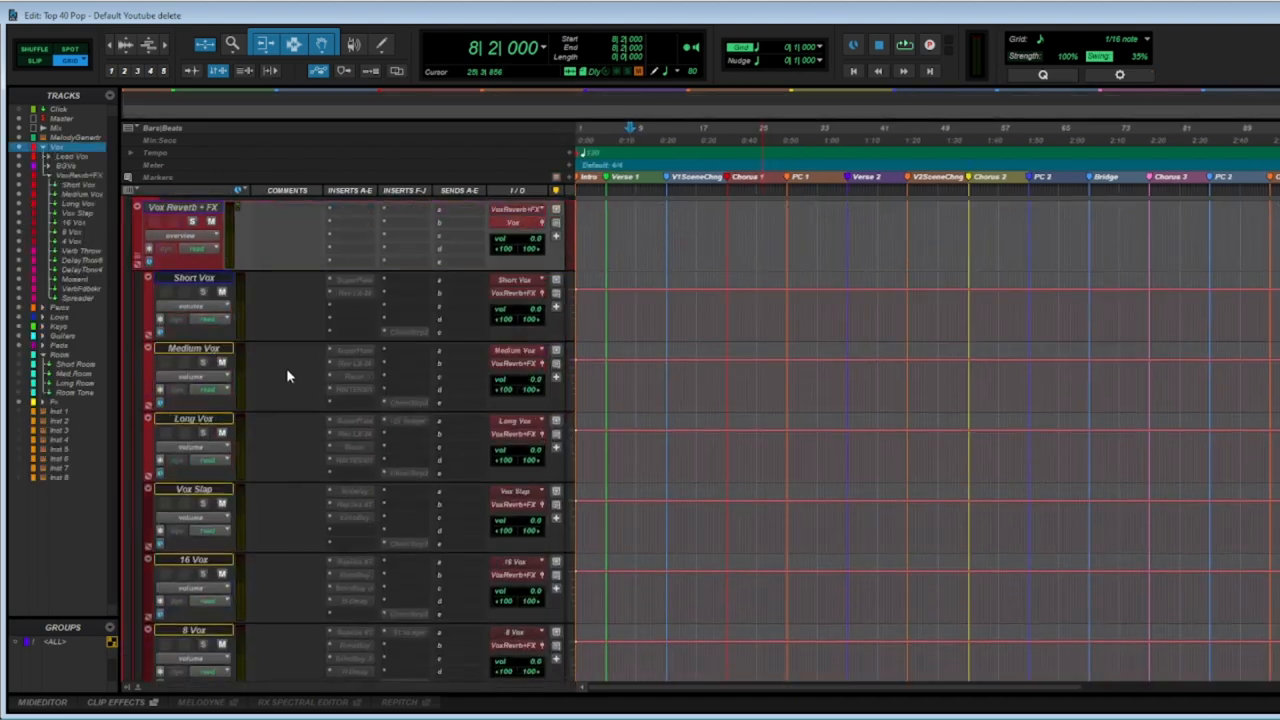
Go through the vocal reverb returns, selecting the Short Vox, Medium Vox and Long Vox tracks in turn.
scroll(286, 376, down, 1)
scroll(286, 376, up, 3)
click(205, 355)
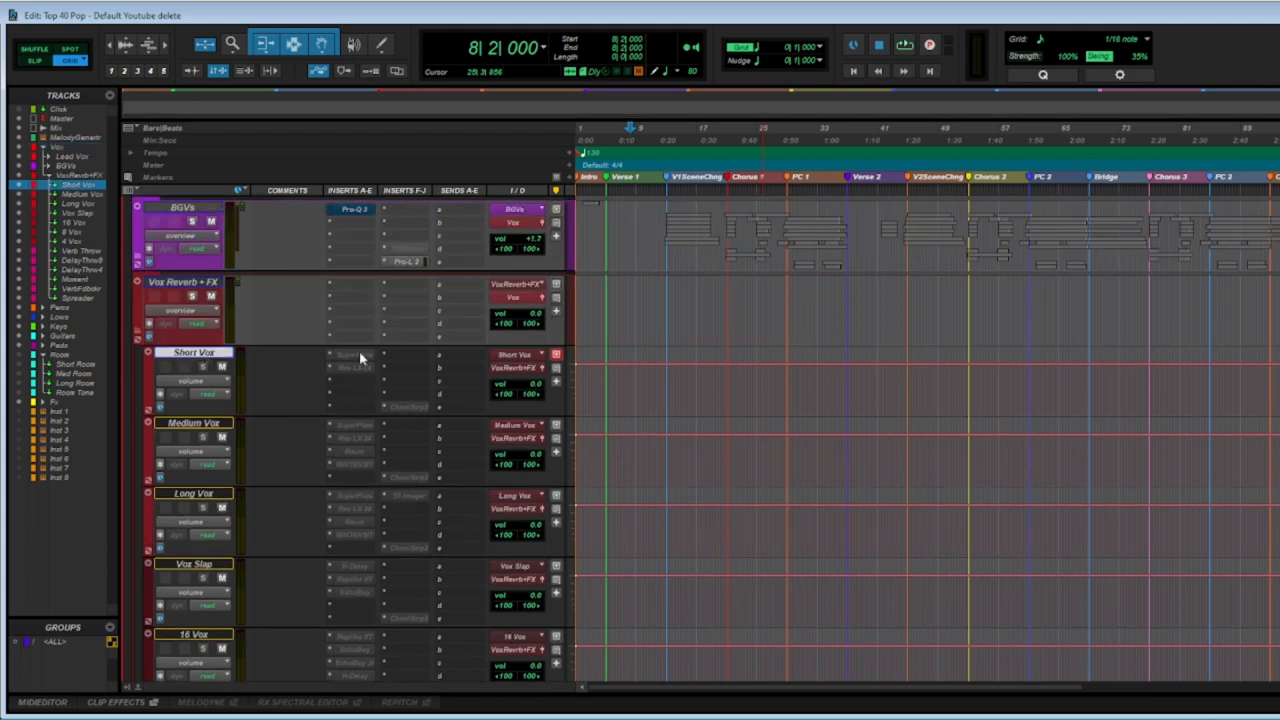
click(200, 423)
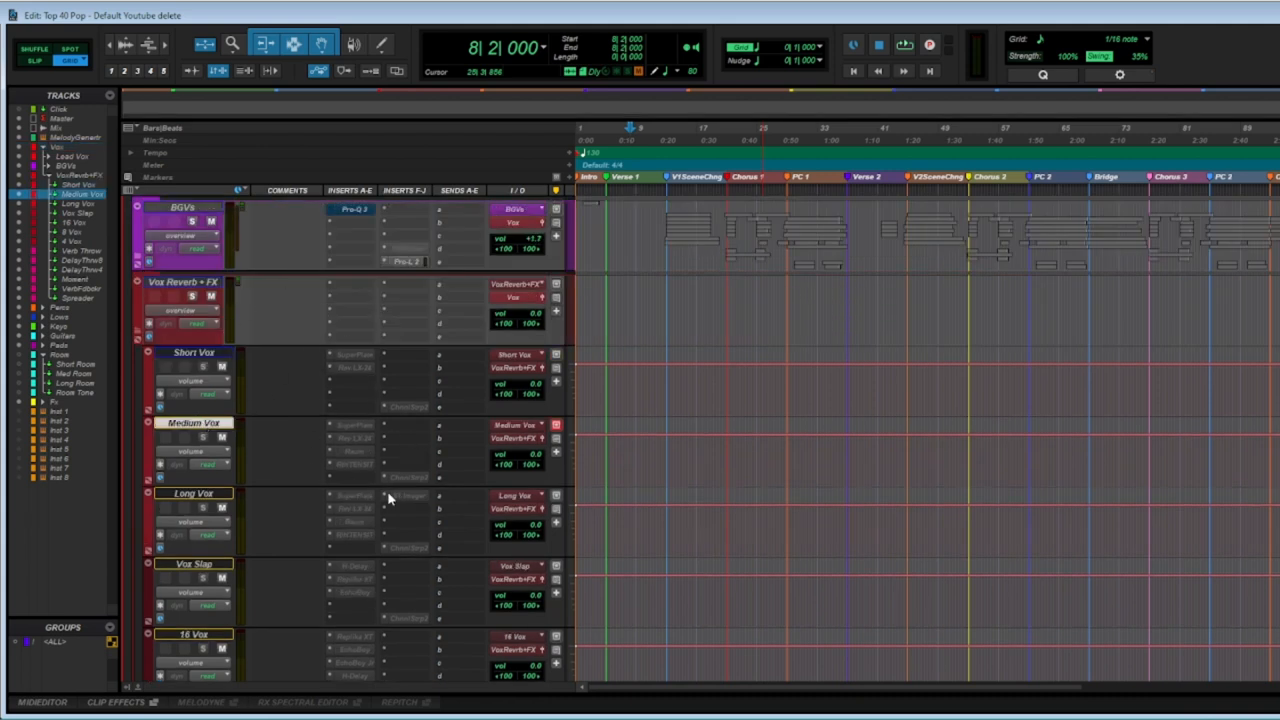
scroll(222, 455, down, 1)
click(214, 422)
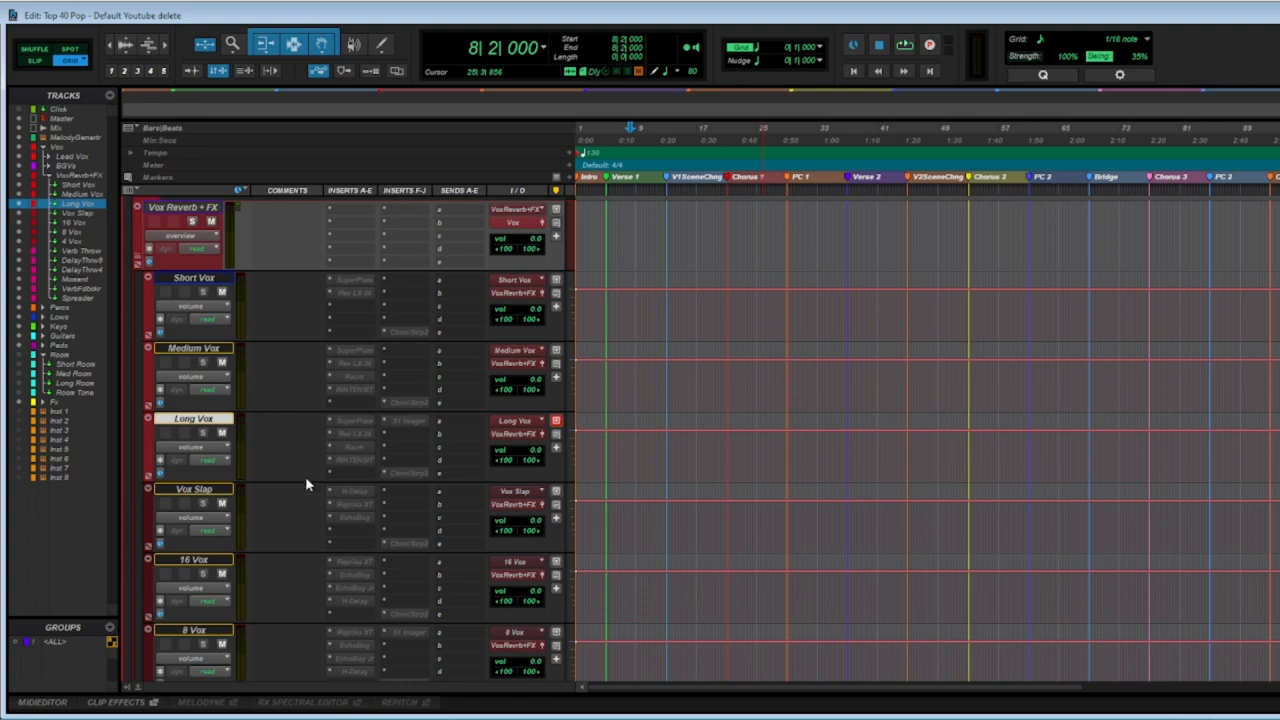
Go through the remaining vocal returns from the slap and note-value delays to the throws and Spreader, selecting 4 Vox, Verb Throw and Delay Throw 8.
scroll(273, 440, down, 1)
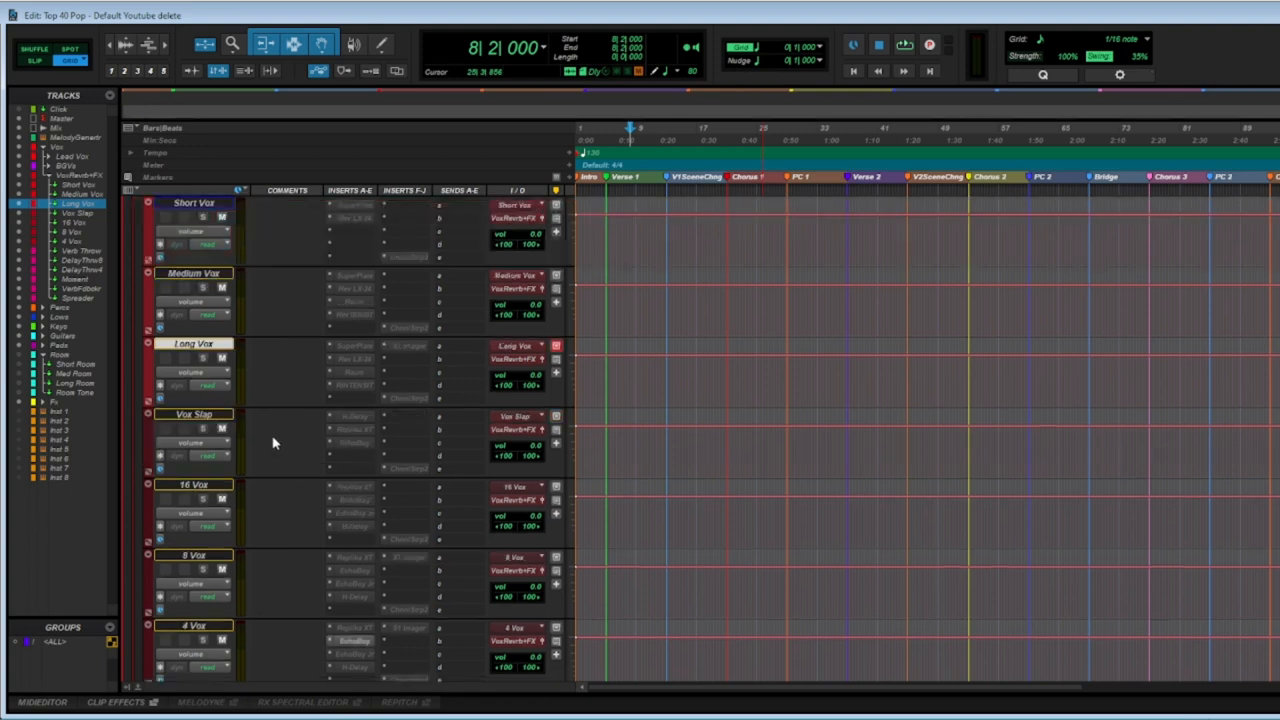
scroll(203, 490, down, 1)
click(203, 488)
click(204, 563)
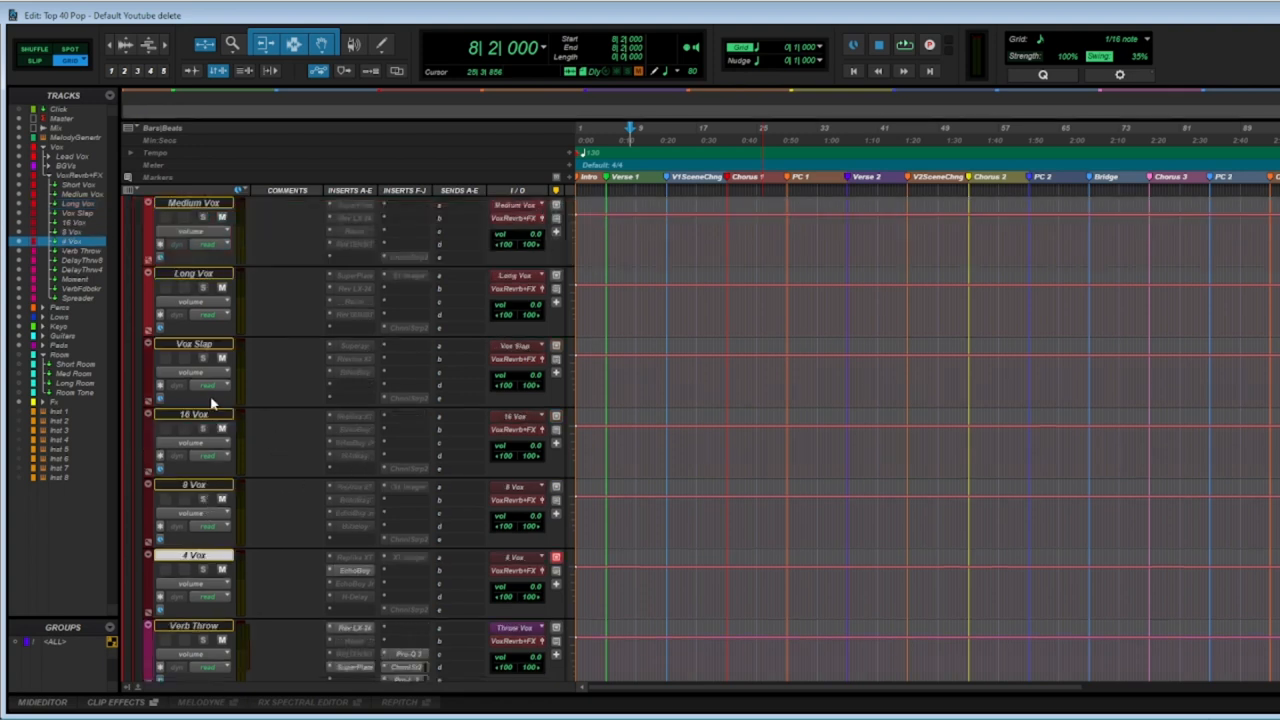
scroll(236, 492, down, 1)
scroll(237, 494, down, 1)
click(218, 488)
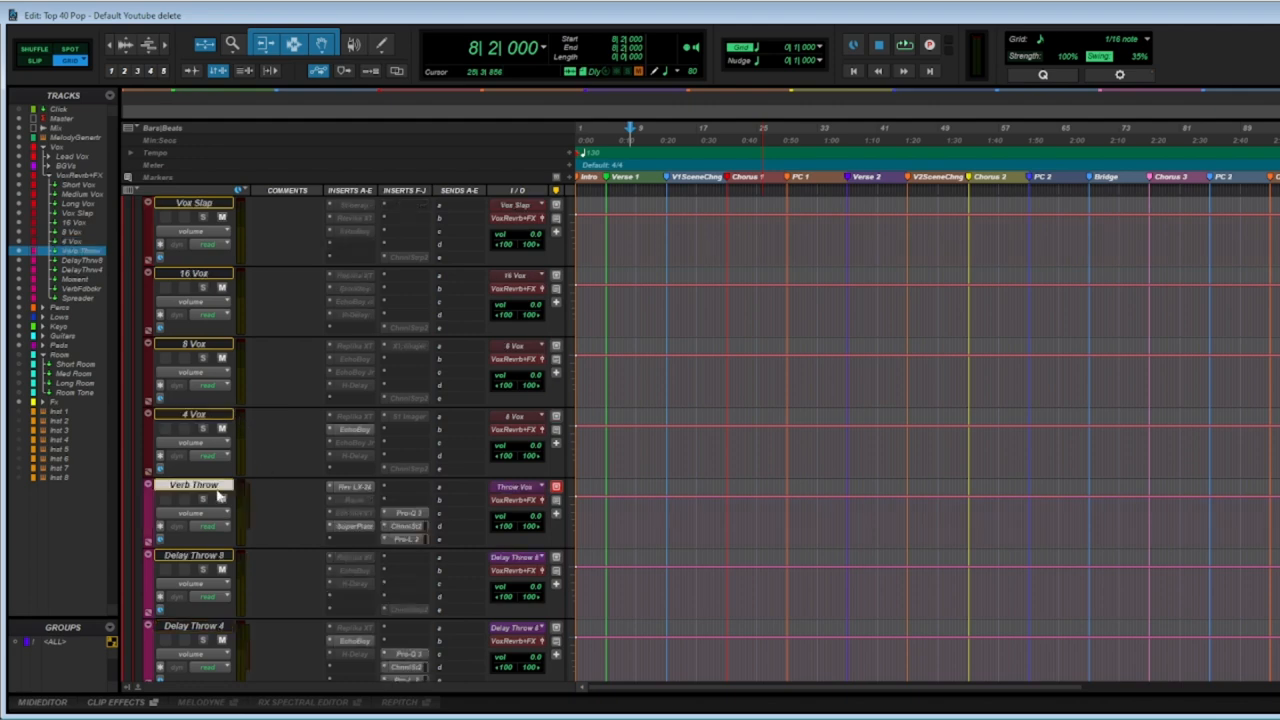
click(205, 556)
scroll(267, 522, down, 3)
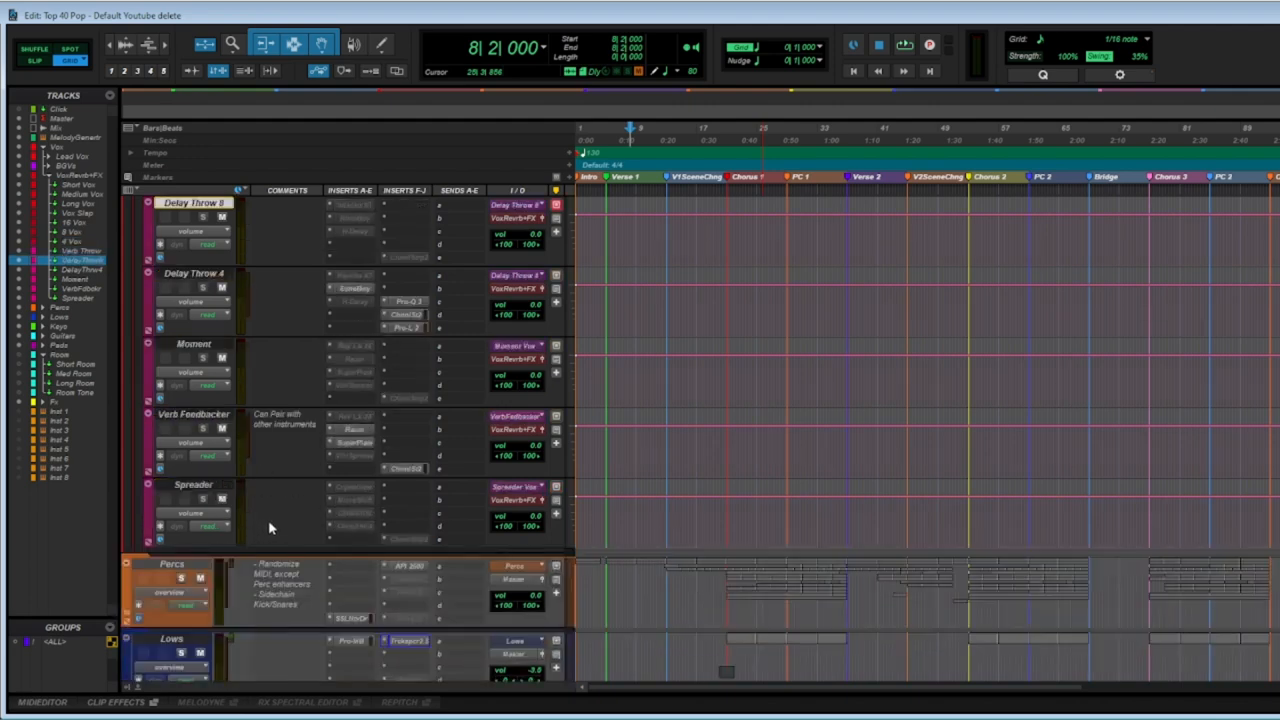
Collapse the Vox Reverb + FX subfolder and the Vox folder.
scroll(268, 519, up, 10)
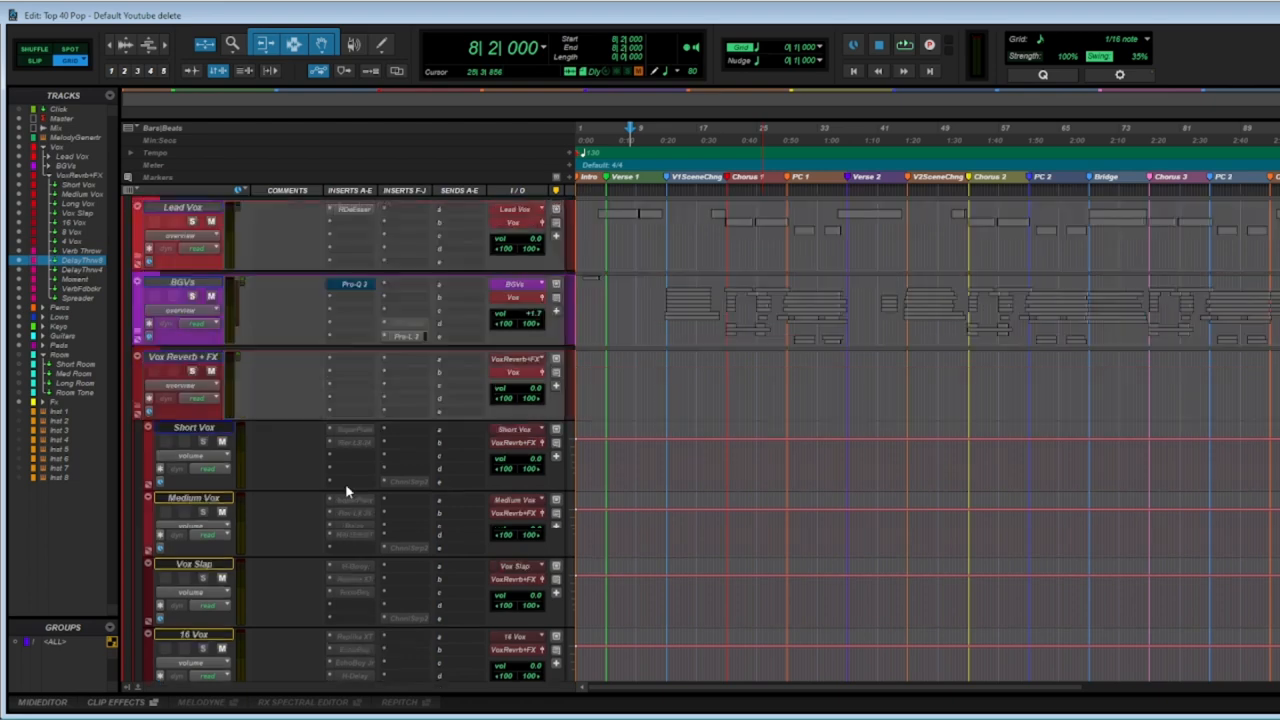
click(138, 485)
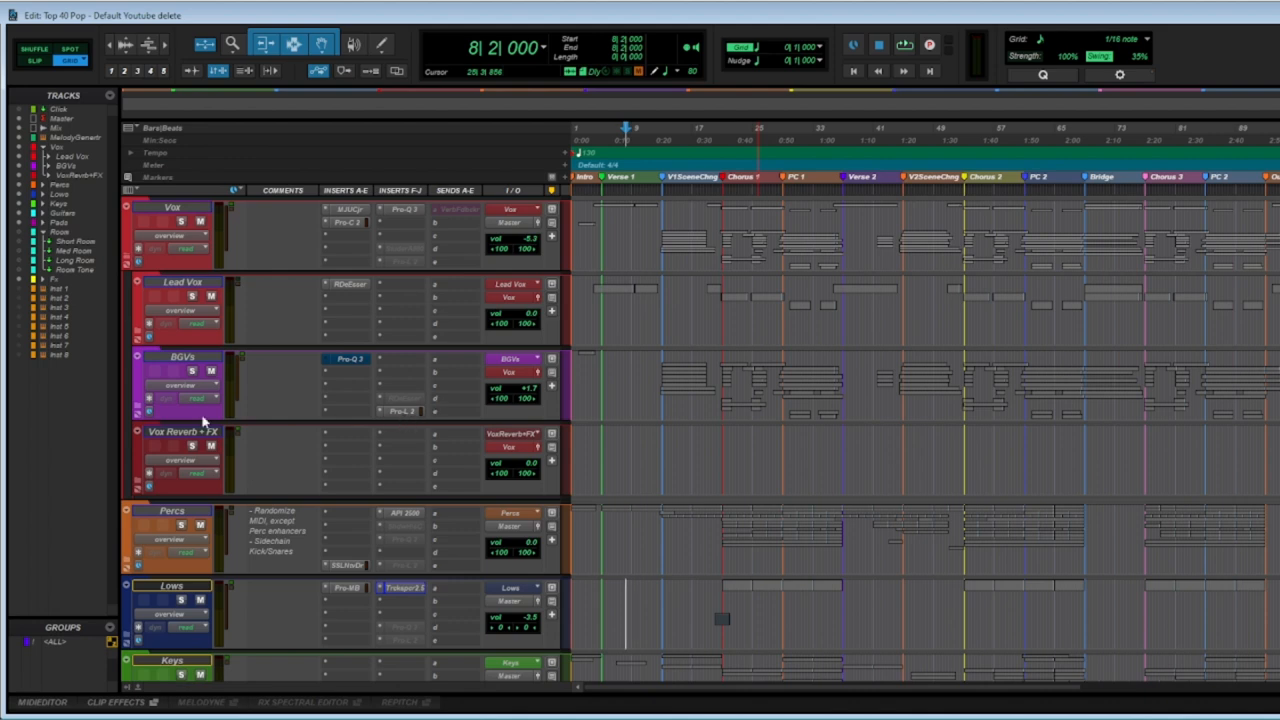
click(129, 261)
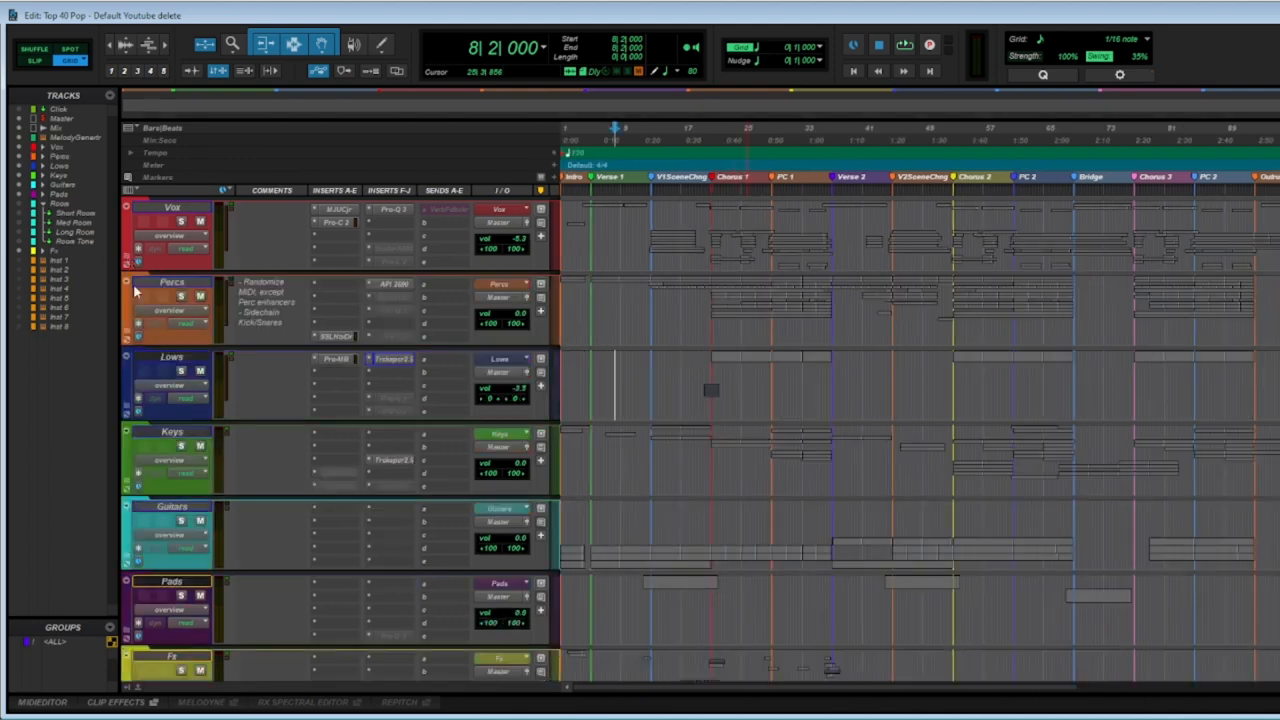
Look briefly into the Lows folder, and expand the Percs folder to review its Perc Verb + FX return tracks.
click(128, 410)
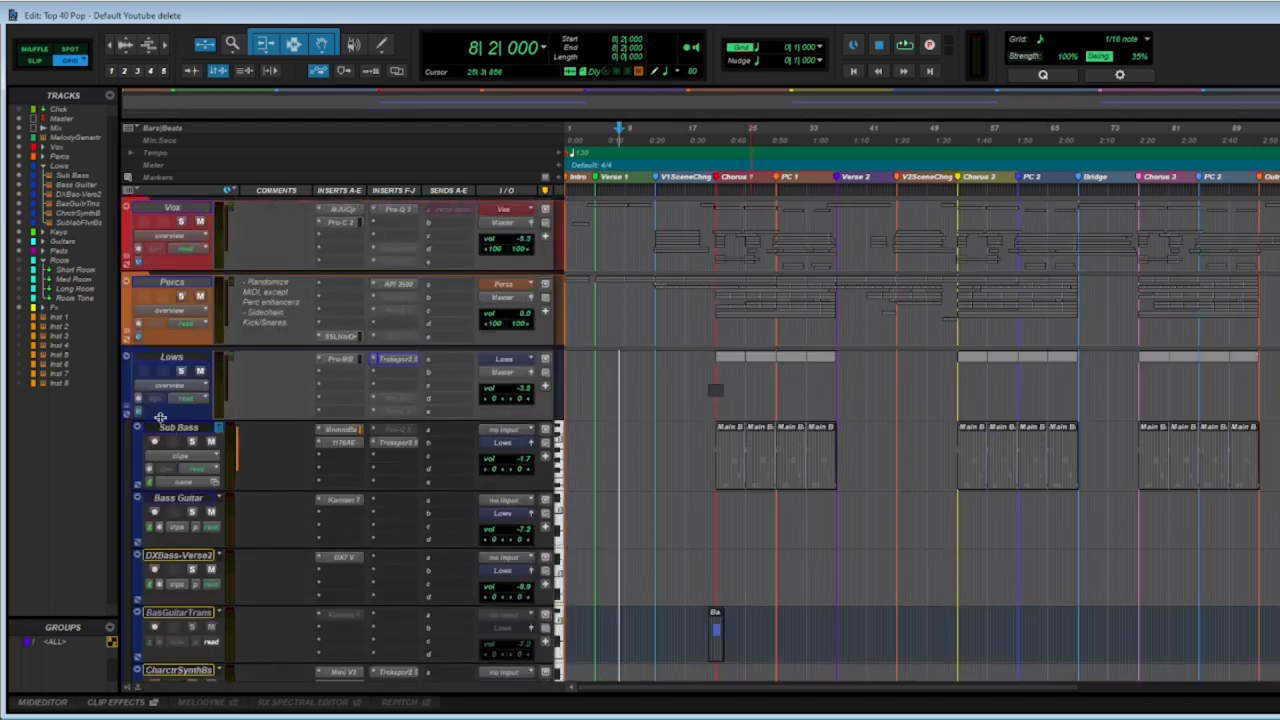
click(128, 411)
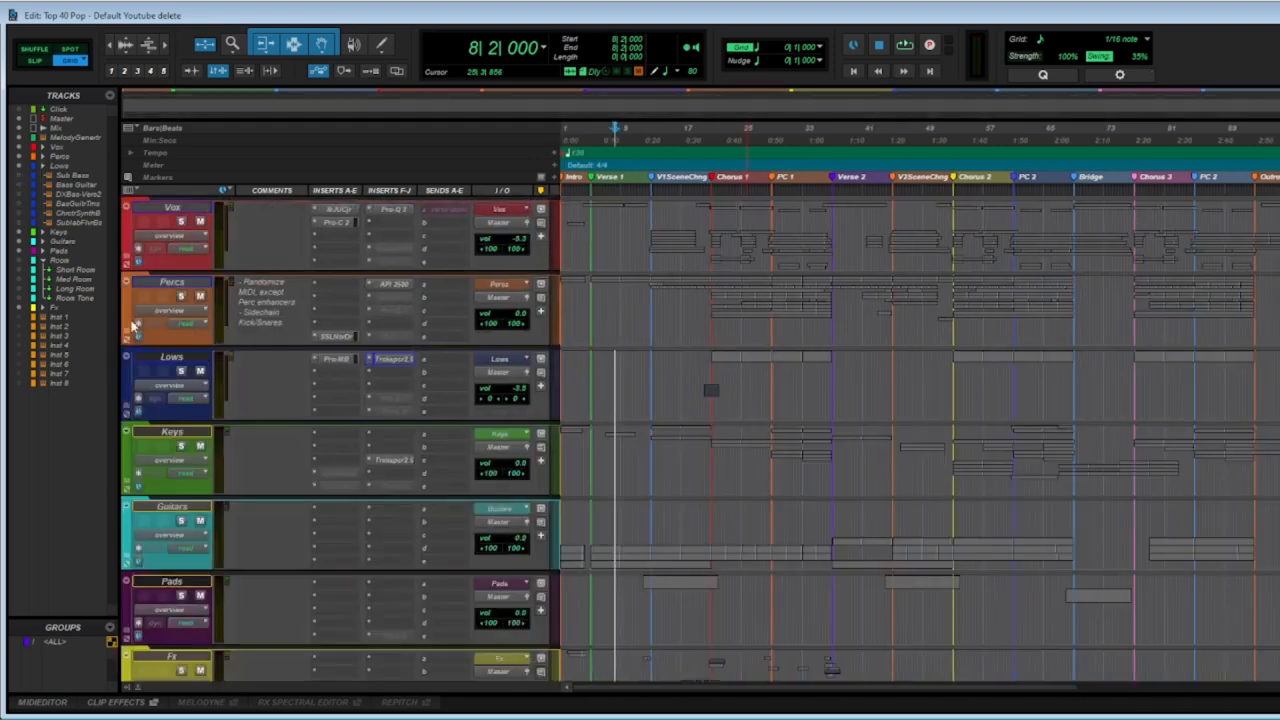
click(131, 333)
scroll(180, 401, down, 11)
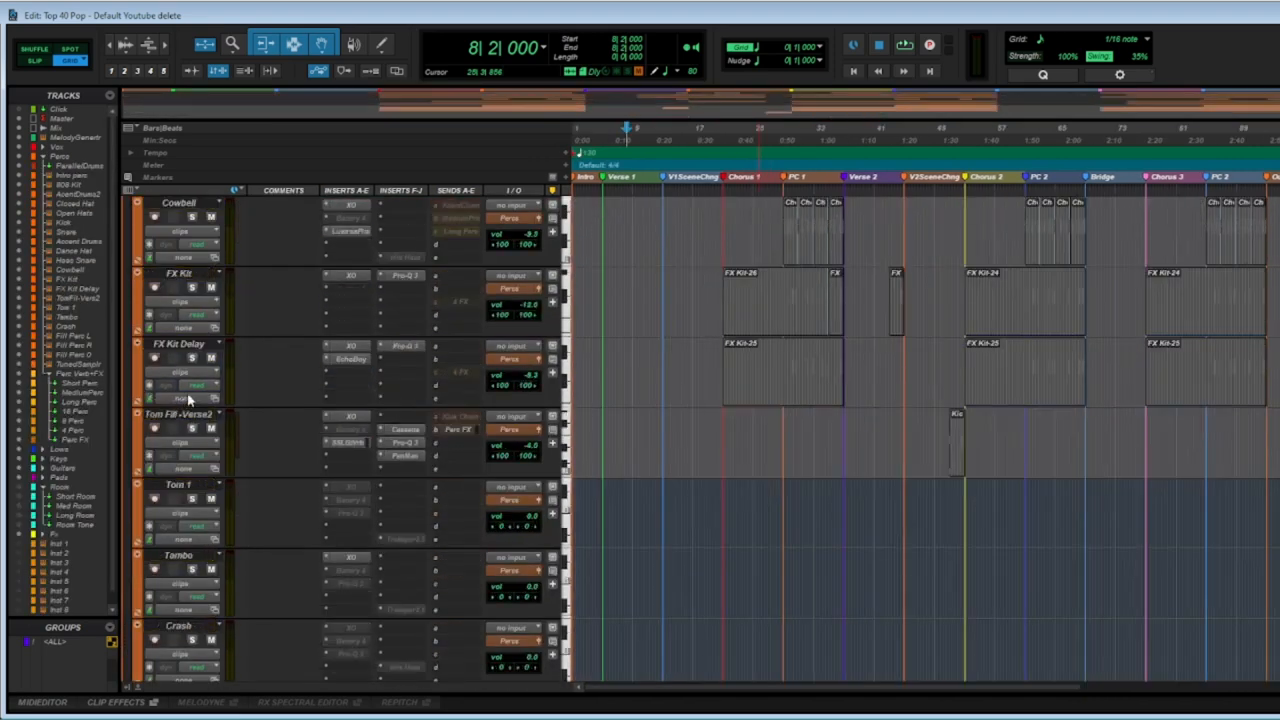
scroll(251, 389, down, 3)
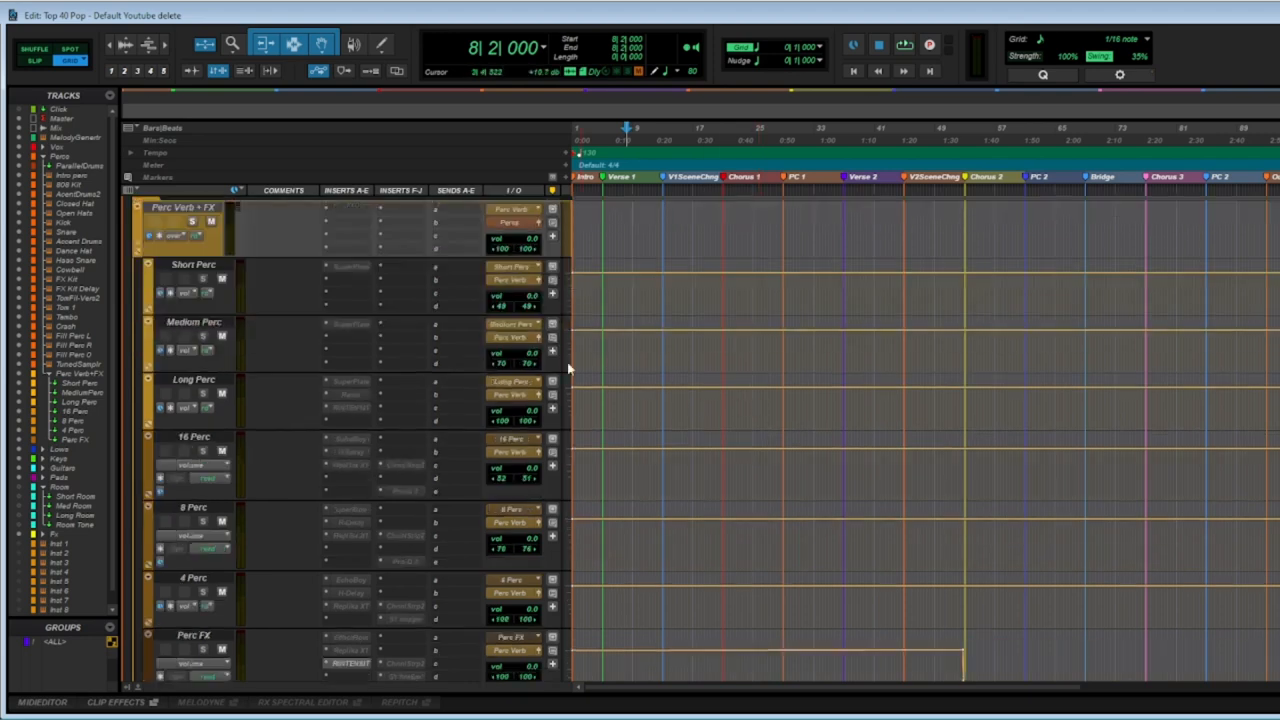
scroll(413, 370, up, 4)
scroll(351, 457, down, 3)
Make the EchoBoy insert on the 16 Perc track active and open its plug-in window.
click(215, 440)
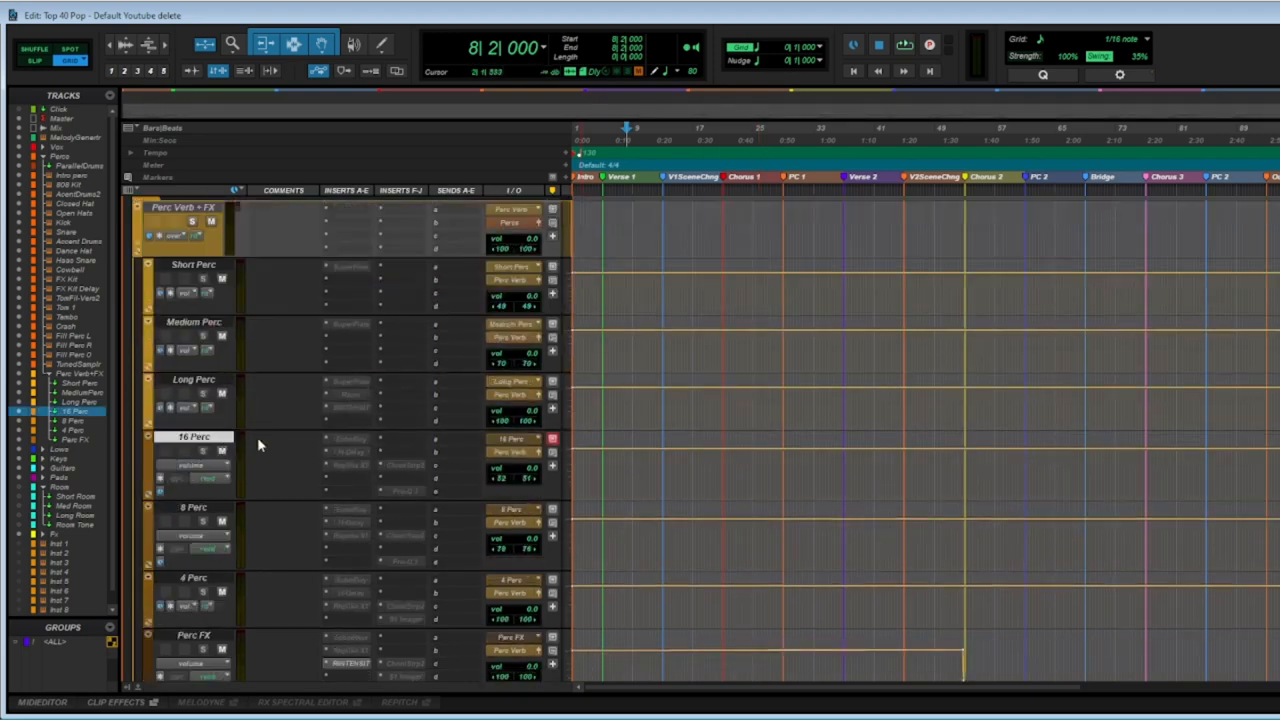
right_click(357, 447)
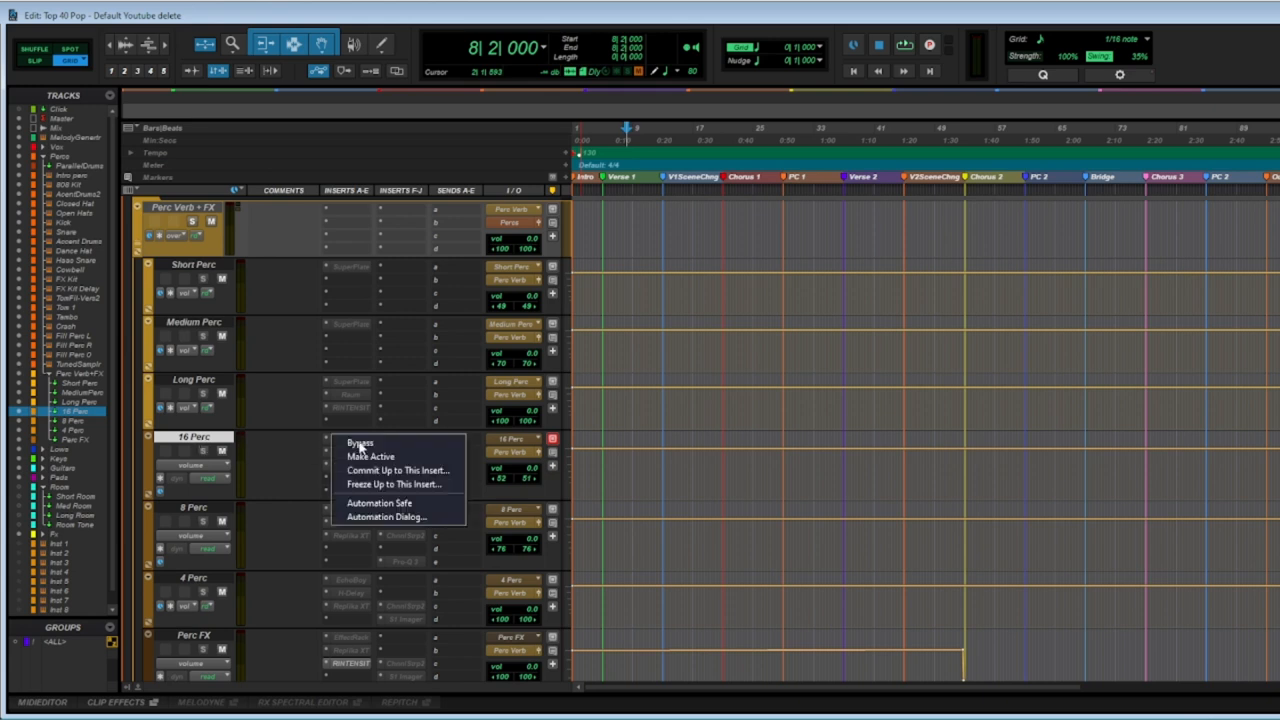
click(357, 449)
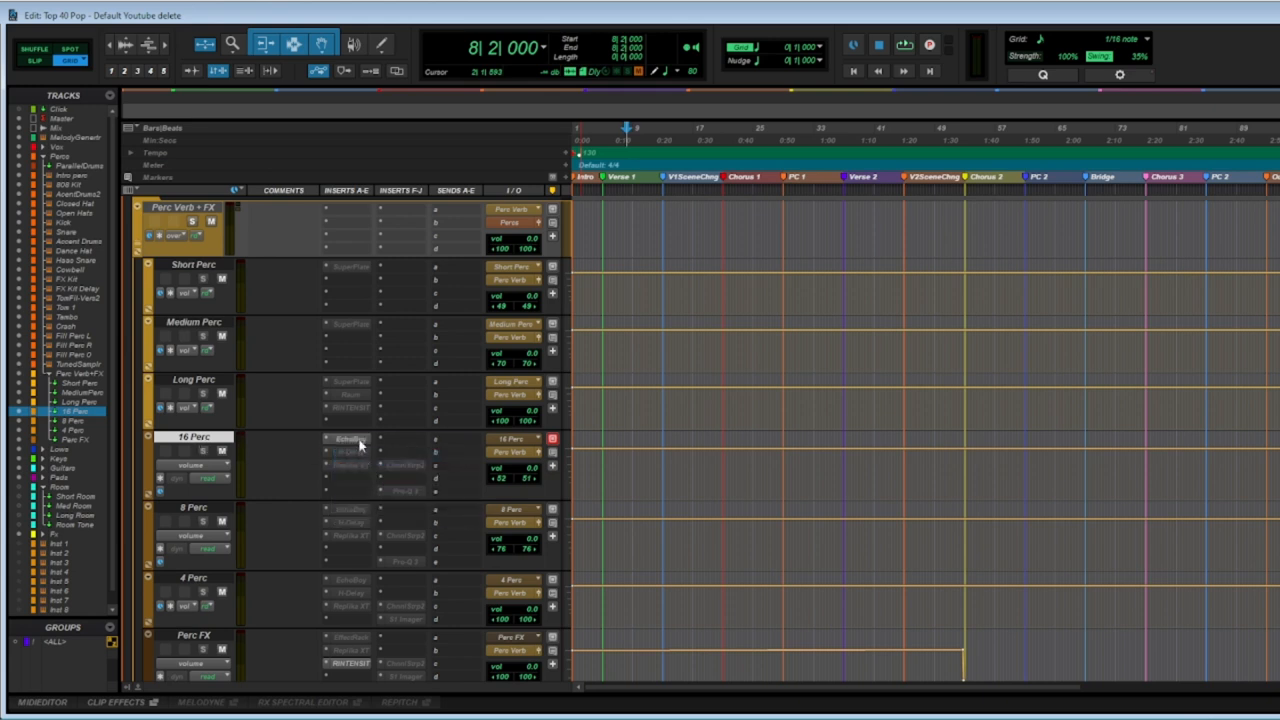
click(358, 441)
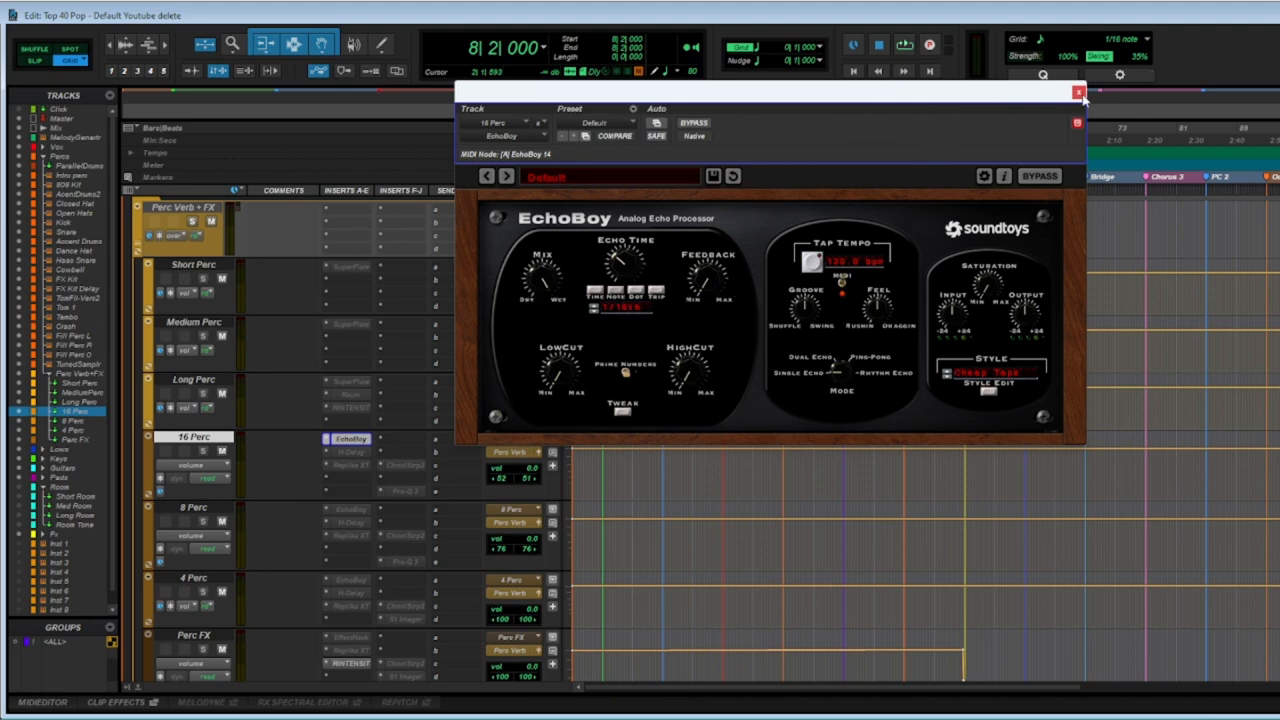
Make the EchoBoy insert on the 16 Perc track inactive and close its plug-in window.
right_click(361, 443)
click(368, 459)
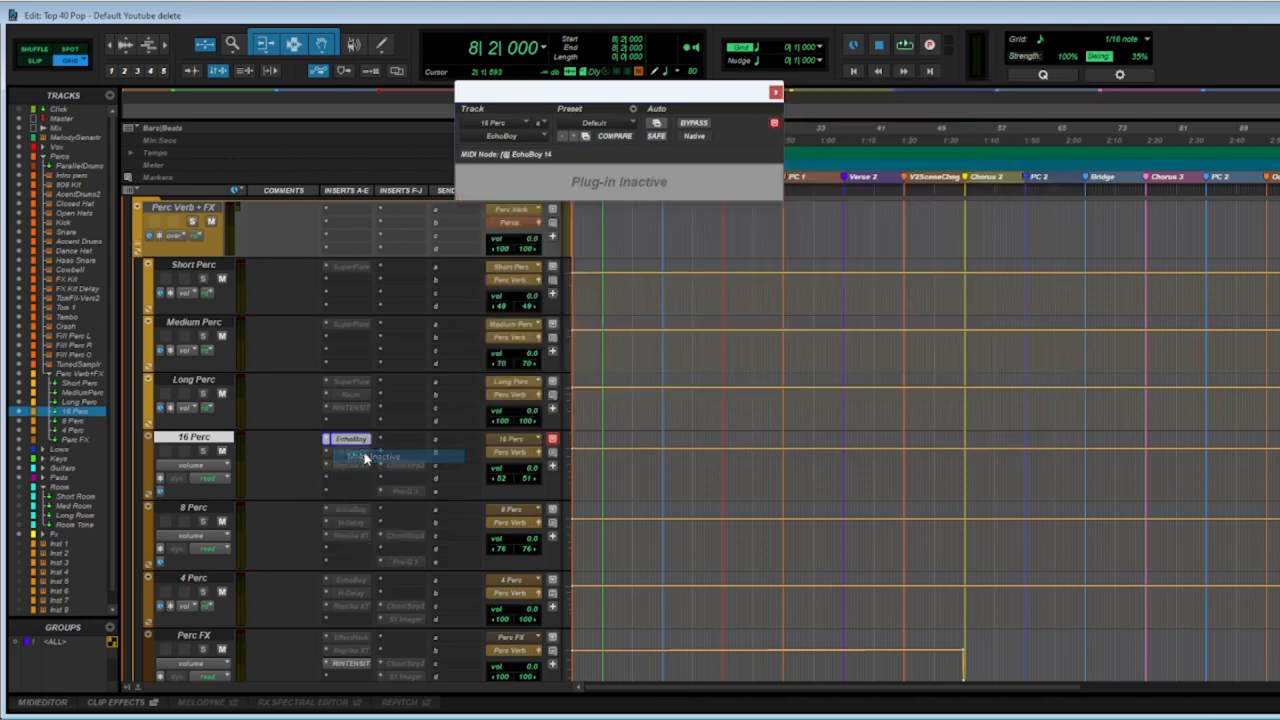
click(774, 93)
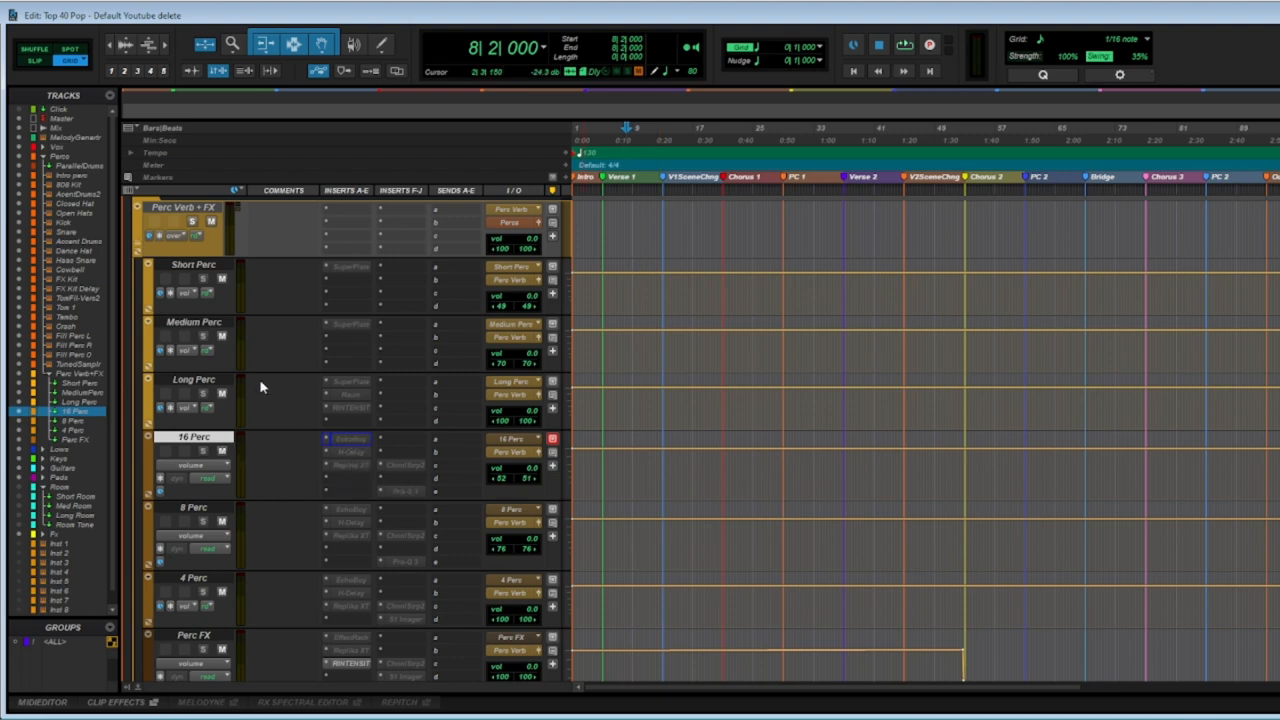
Collapse the Perc Verb + FX subfolder and the Percs folder.
click(138, 250)
scroll(190, 330, up, 3)
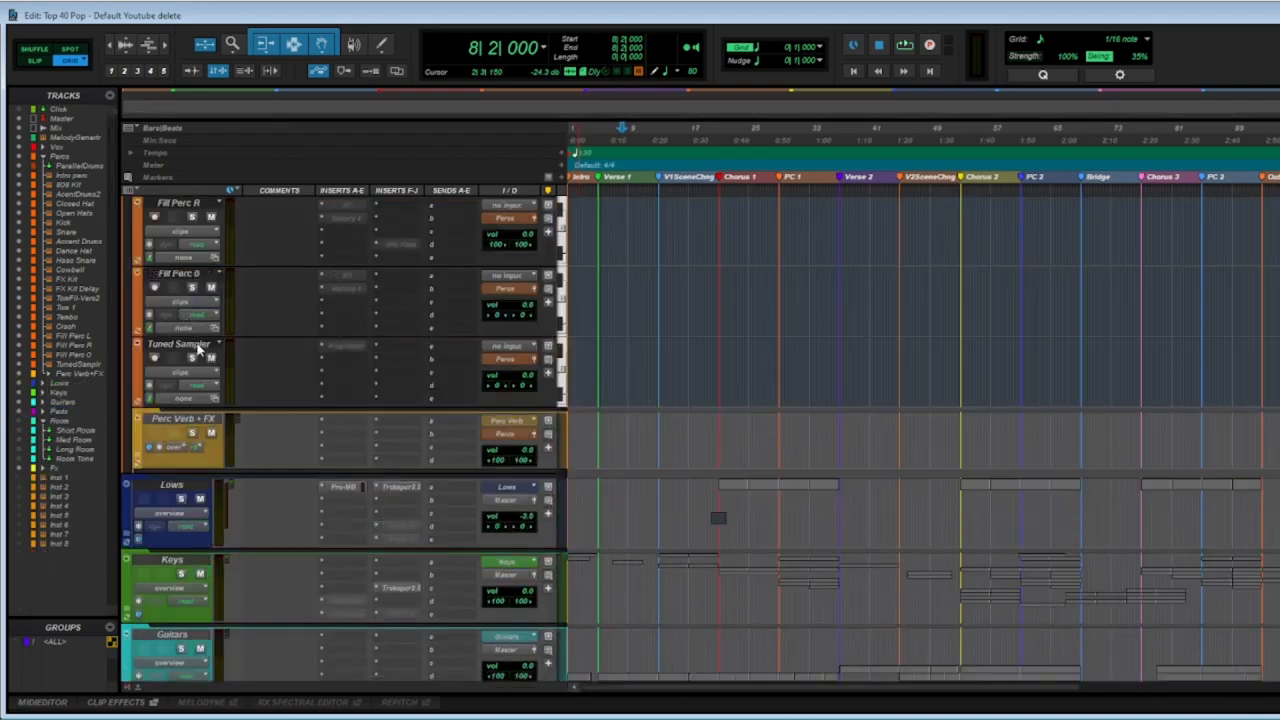
scroll(190, 355, up, 10)
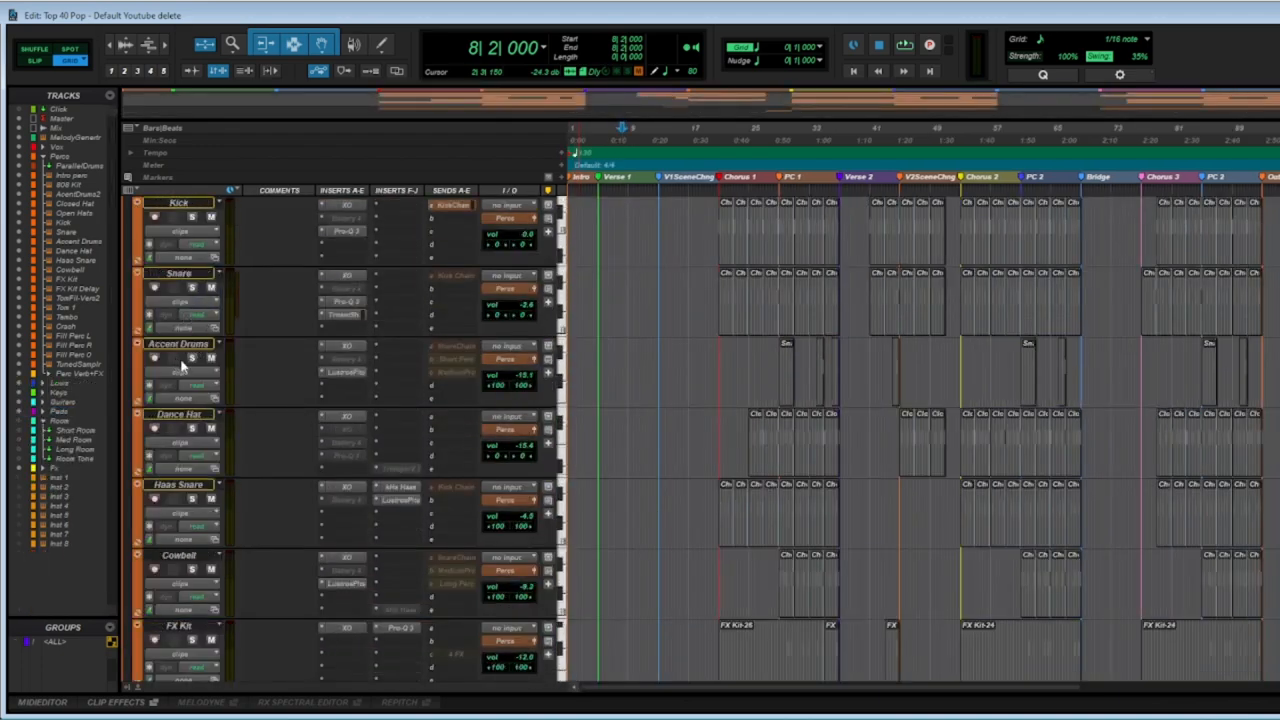
scroll(190, 369, up, 5)
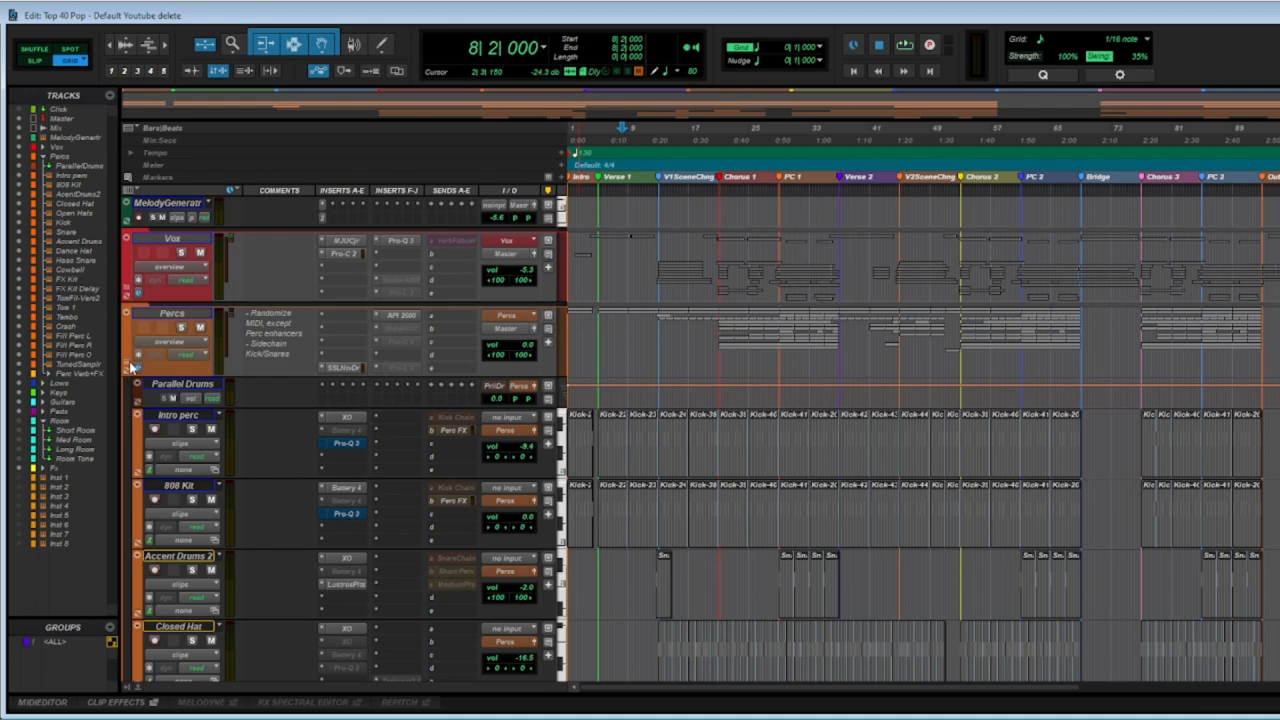
click(131, 367)
Look into the Fx folder below Pads and return to the start of the track list.
scroll(449, 410, down, 3)
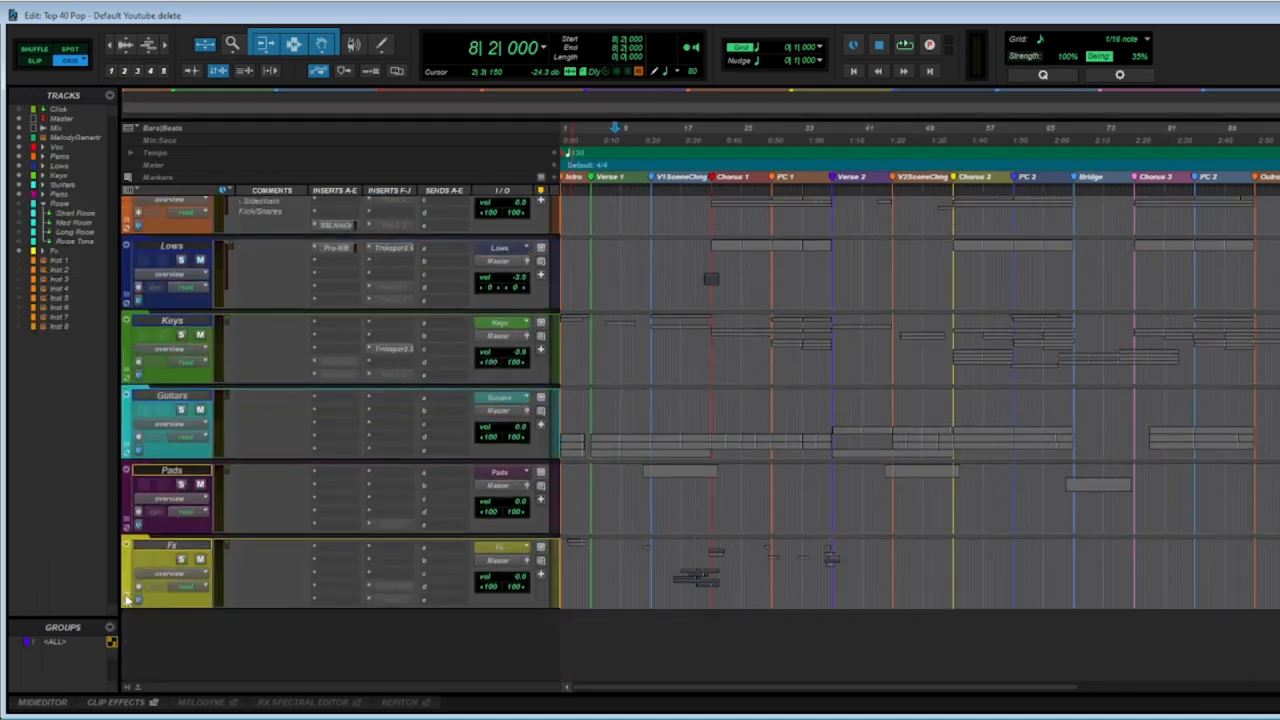
click(127, 598)
scroll(1120, 467, up, 5)
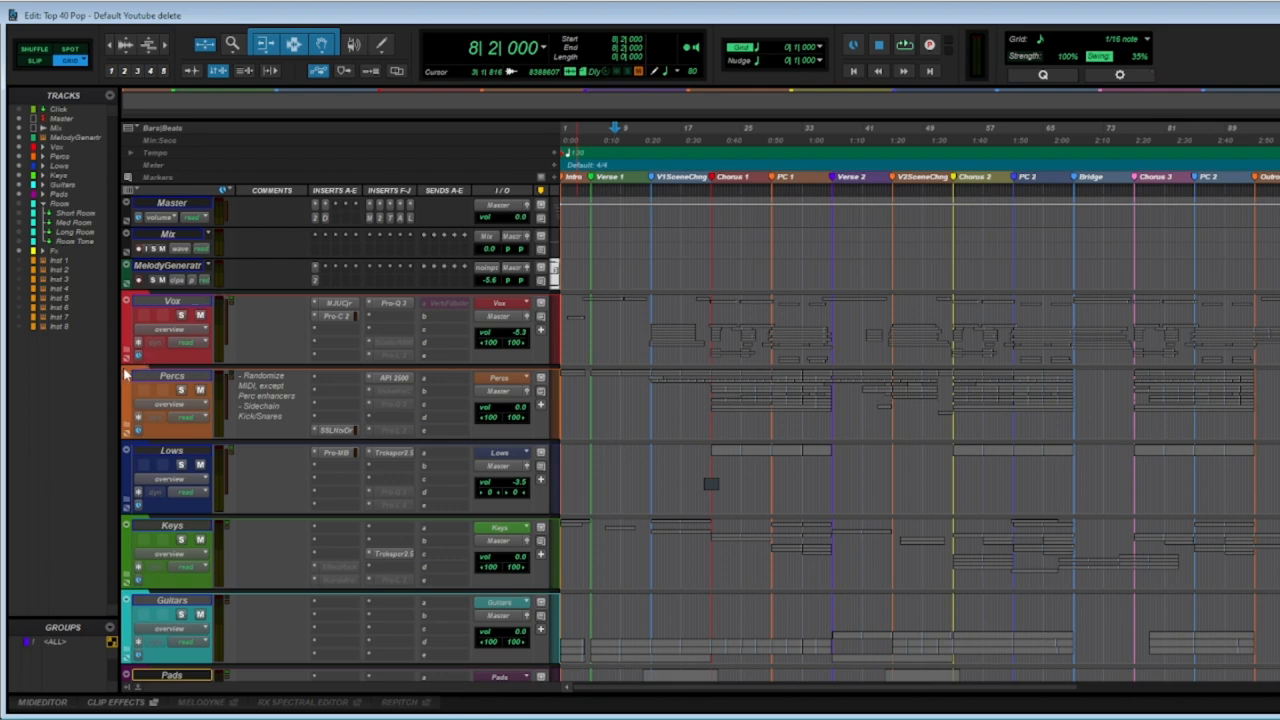
Expand the Percs folder to view the XO plug-in on the Intro perc track, and close both the plug-in and the folder.
click(127, 428)
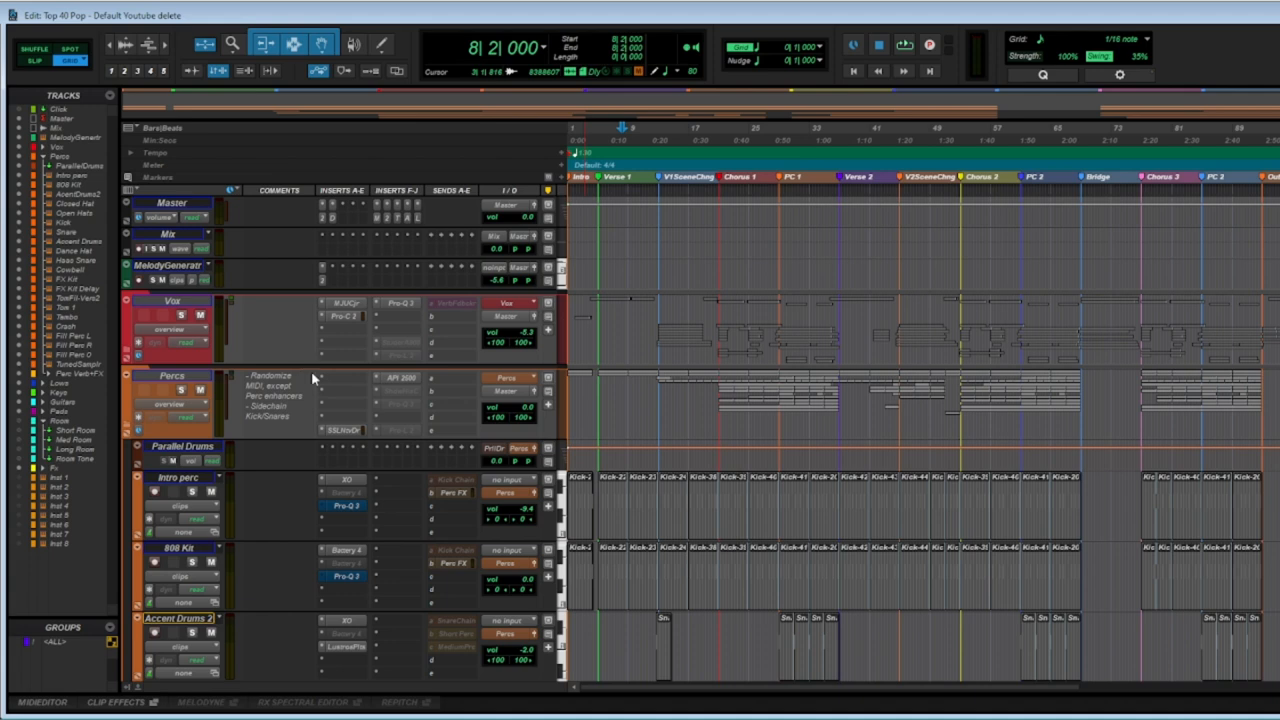
click(352, 481)
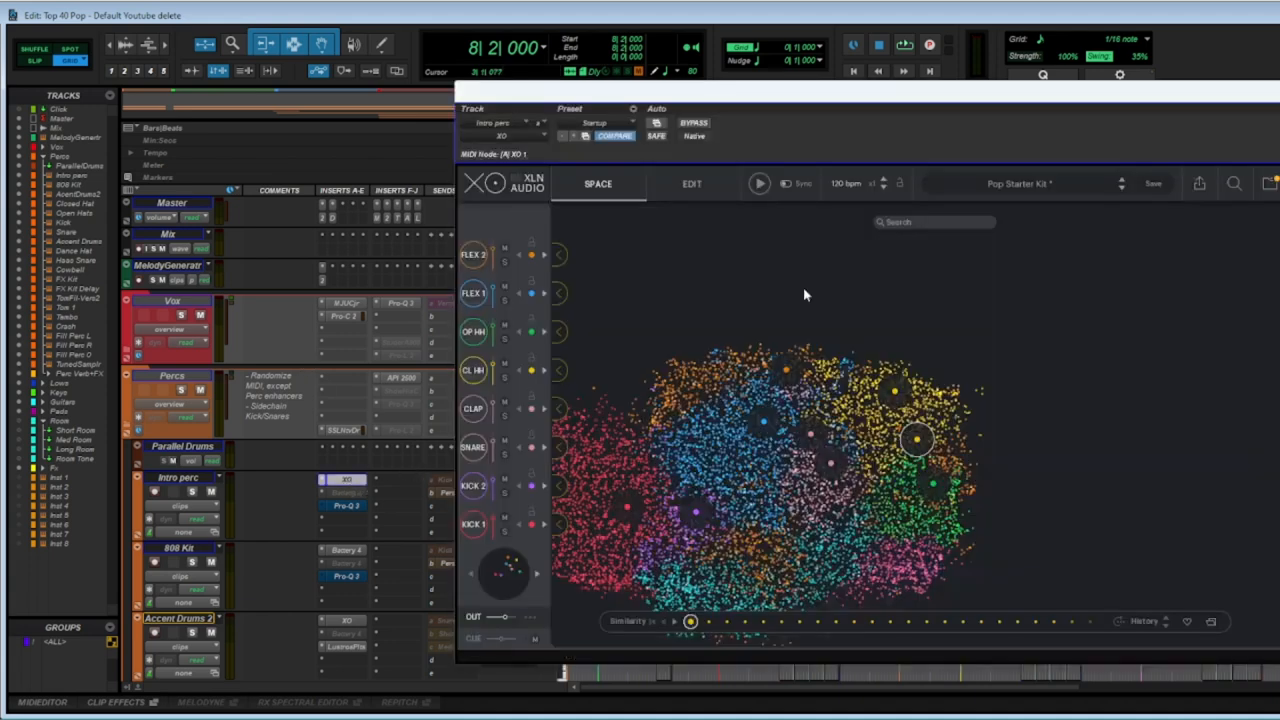
drag(968, 108, 924, 91)
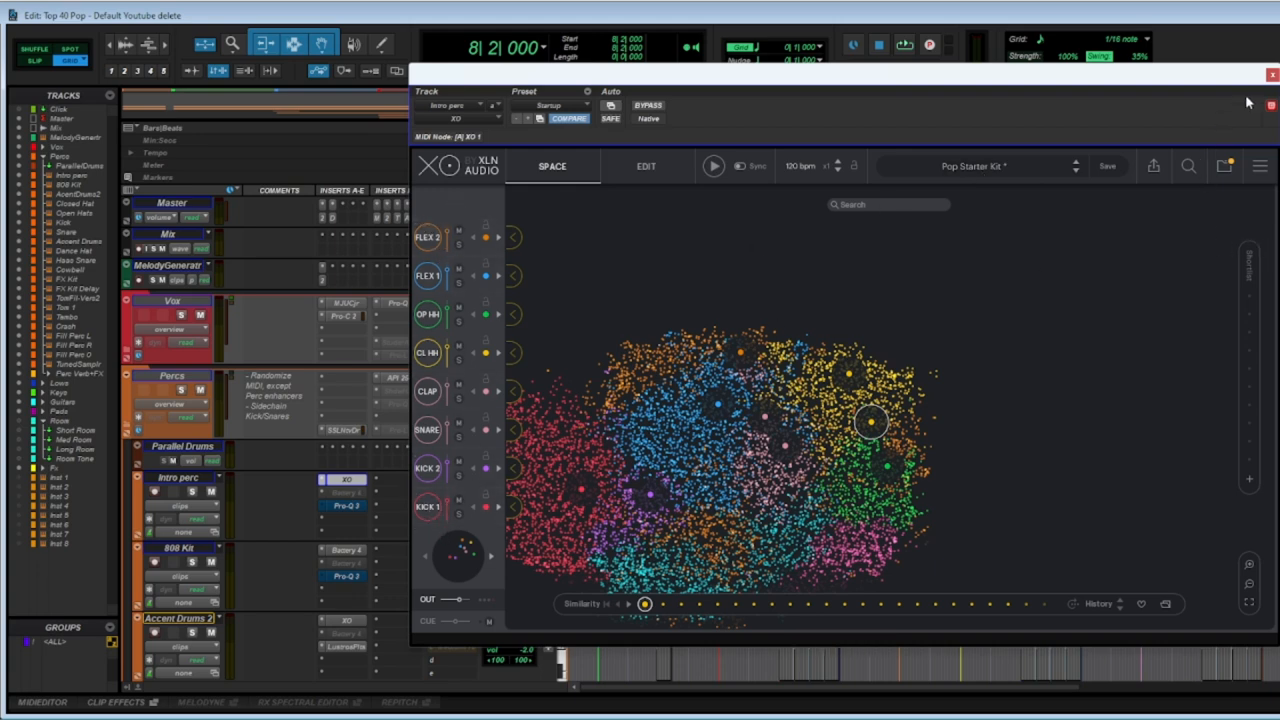
click(1272, 76)
click(127, 430)
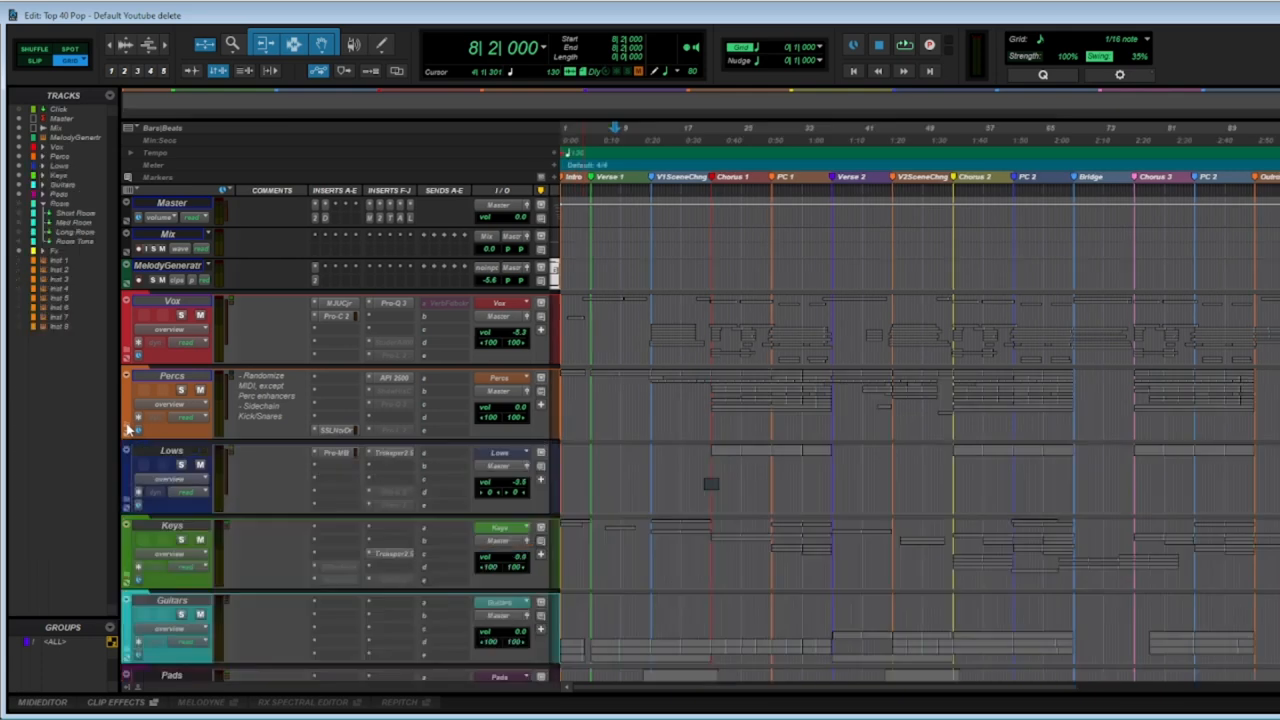
Expand the Fx folder, view the Battery 4 riser kit on the Rise Kit 1 track, audition the third riser cell in row C, and close it.
scroll(203, 437, down, 4)
click(125, 597)
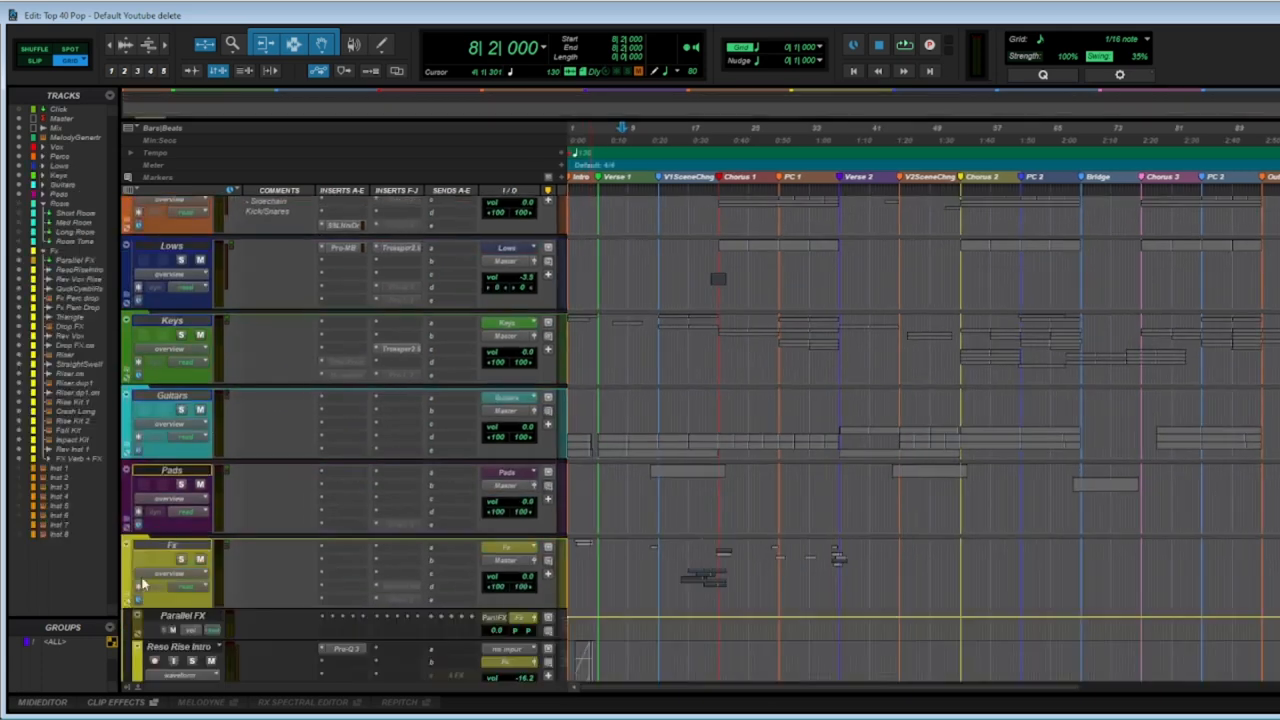
scroll(537, 395, down, 5)
scroll(537, 395, down, 6)
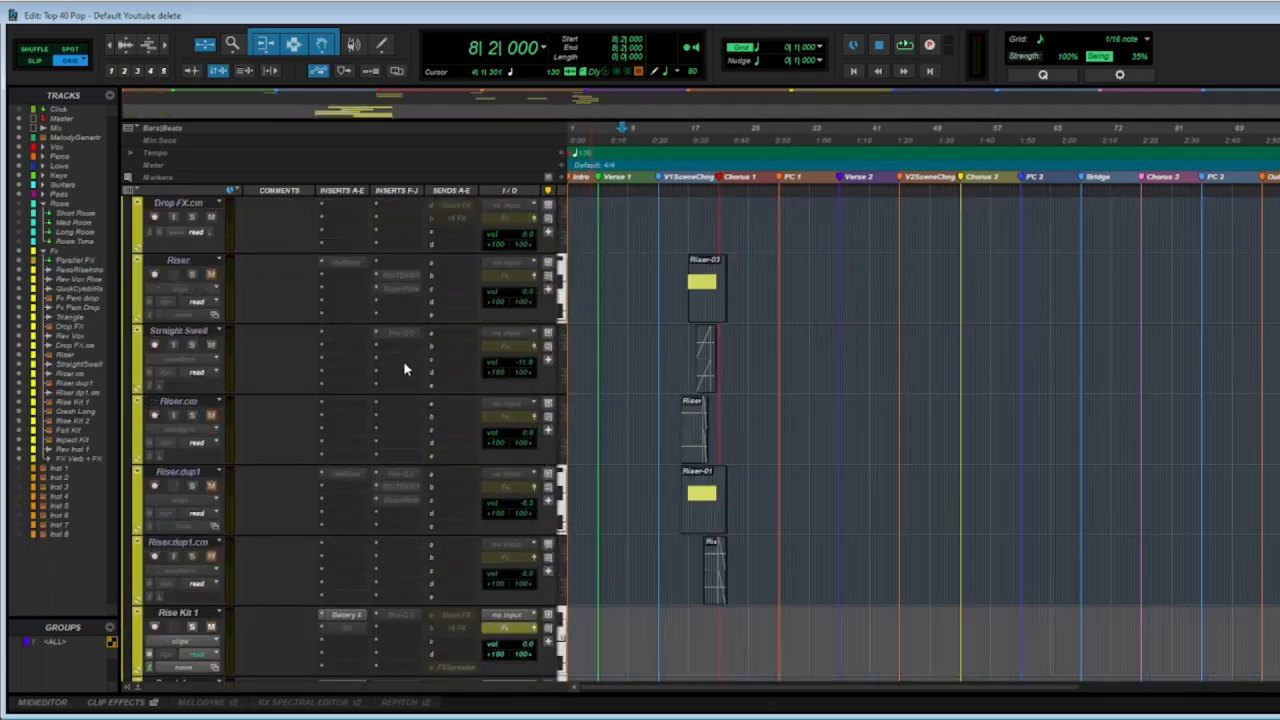
scroll(343, 556, down, 1)
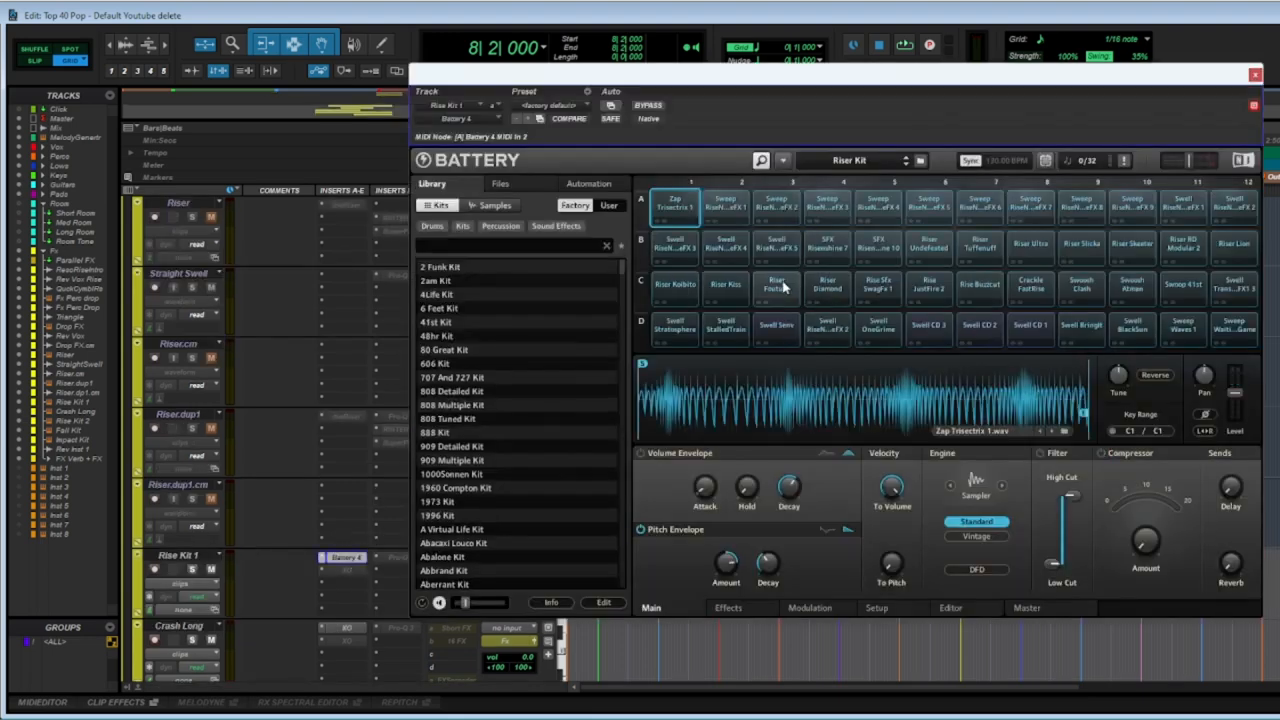
click(783, 287)
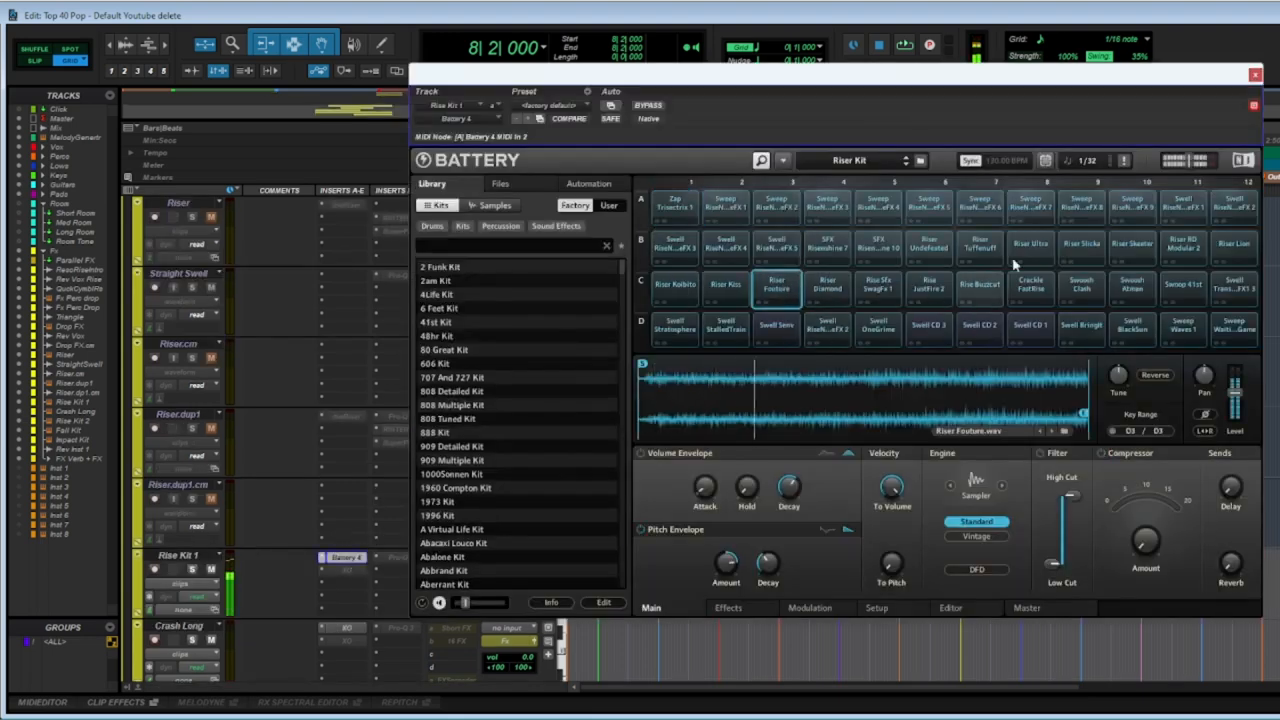
click(1255, 74)
View the Battery 4 kit of fall samples on the Fall Kit track and close the plug-in window.
scroll(397, 366, down, 4)
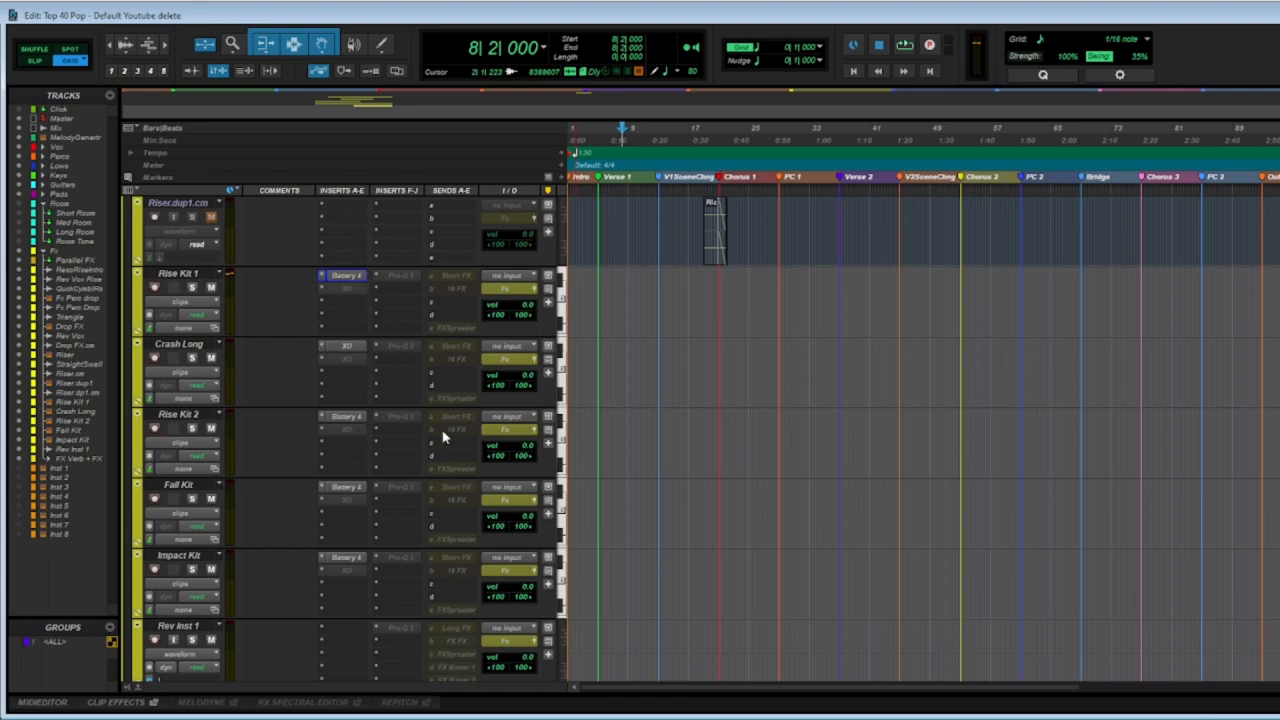
click(346, 487)
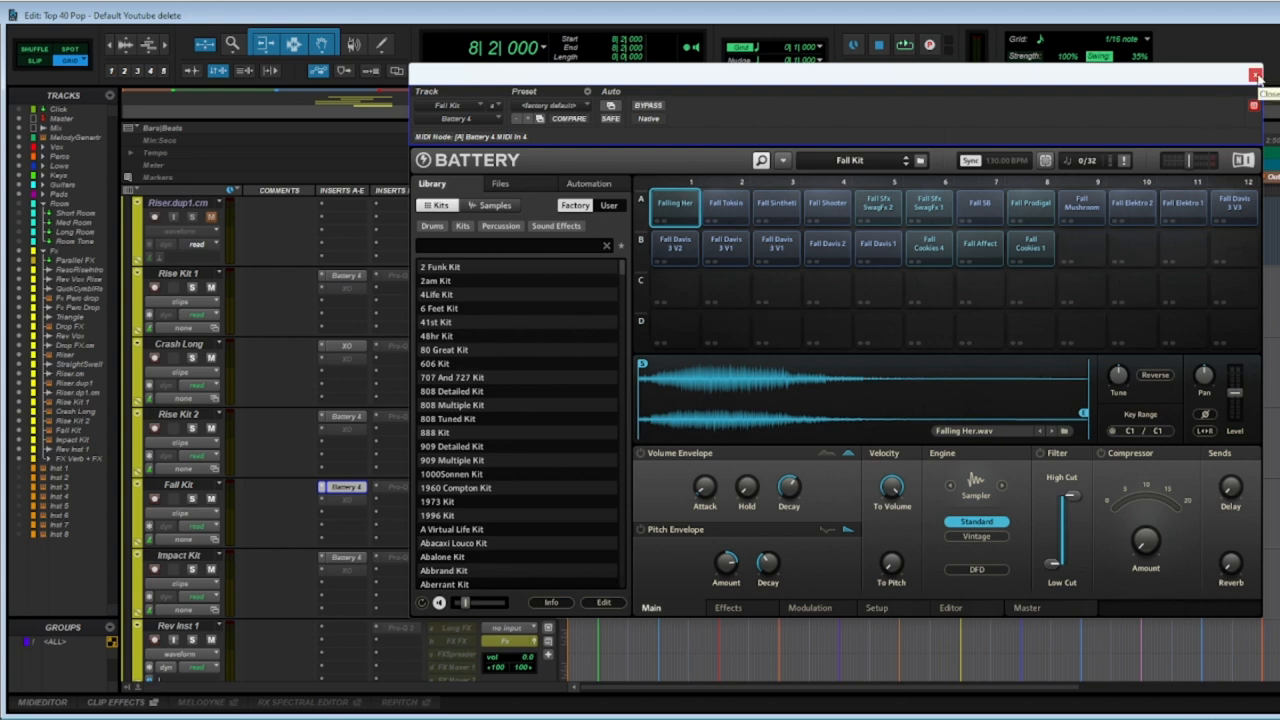
click(1256, 76)
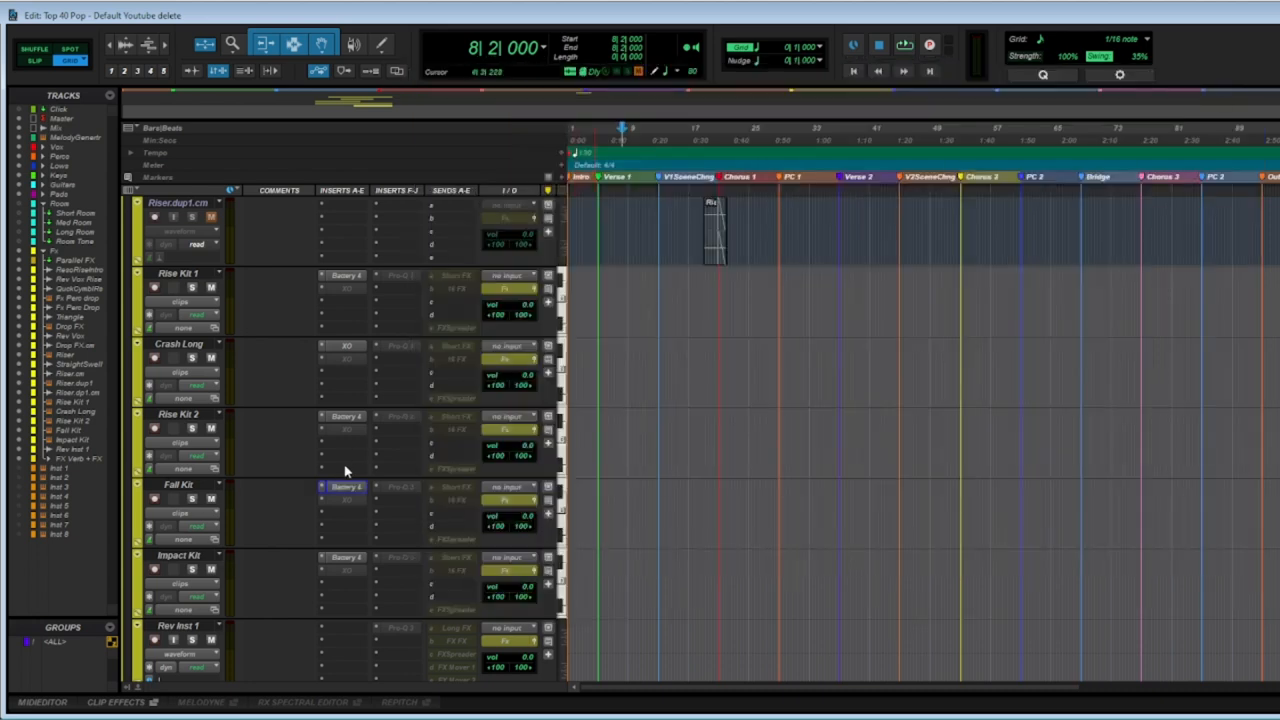
click(345, 486)
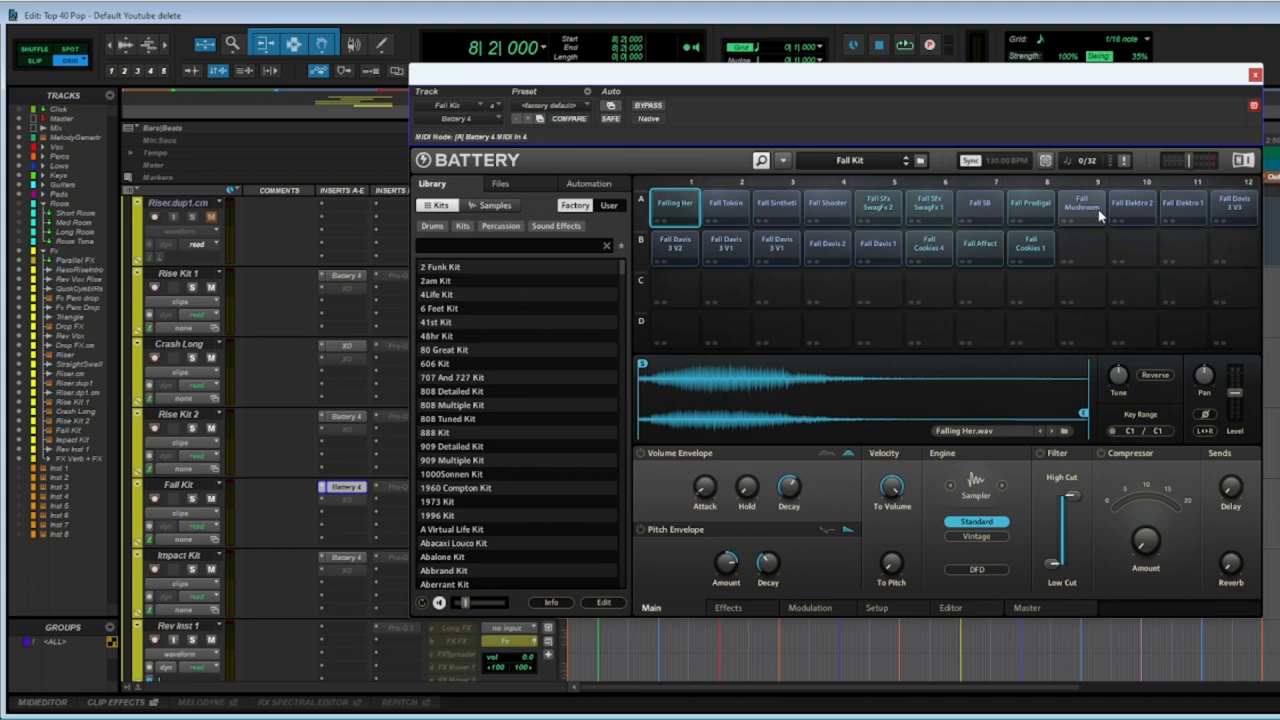
click(1255, 75)
Look through the remaining Fx tracks down to the FX Verb + FX subfolder, and collapse the Fx folder.
scroll(629, 423, down, 4)
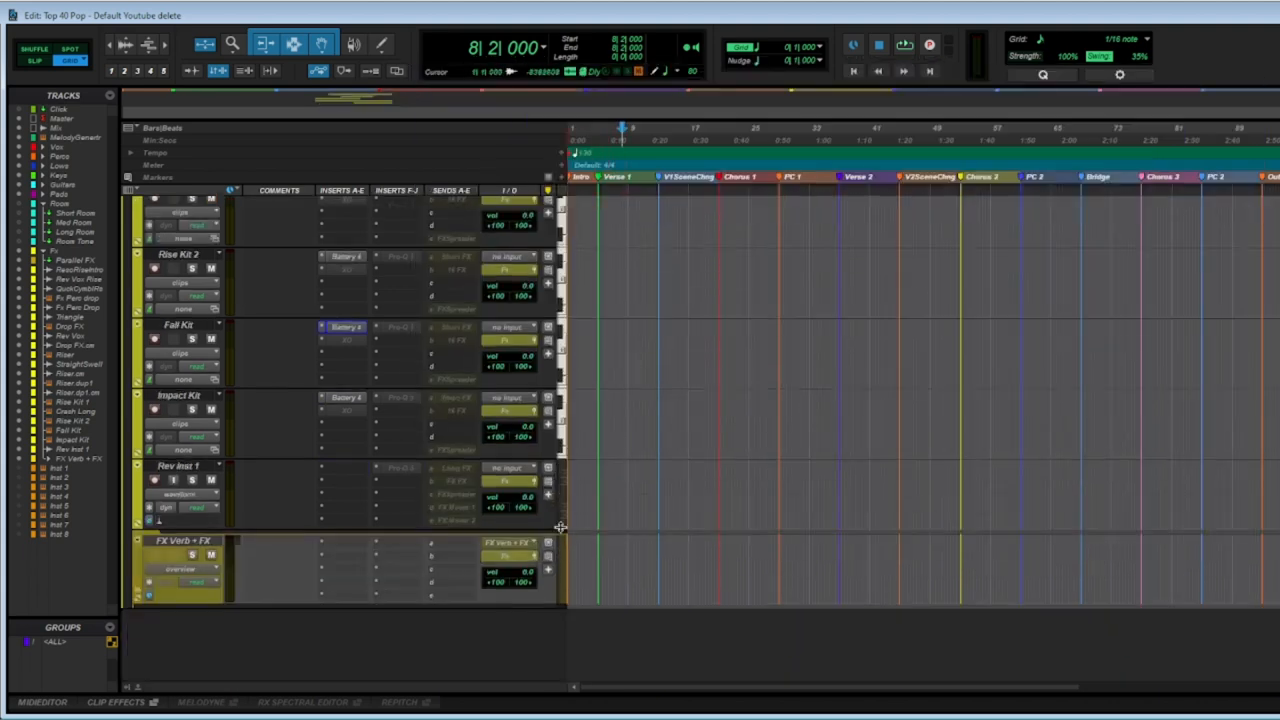
scroll(460, 526, up, 1)
scroll(700, 483, up, 3)
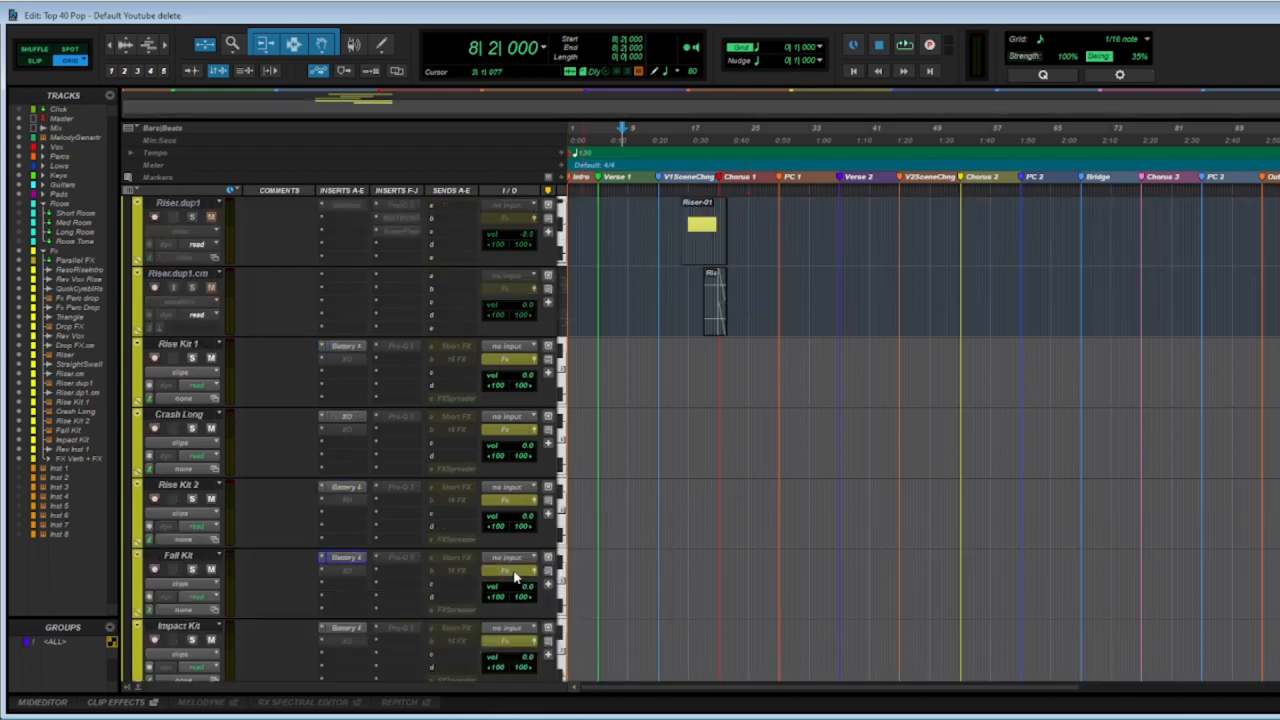
scroll(515, 577, up, 8)
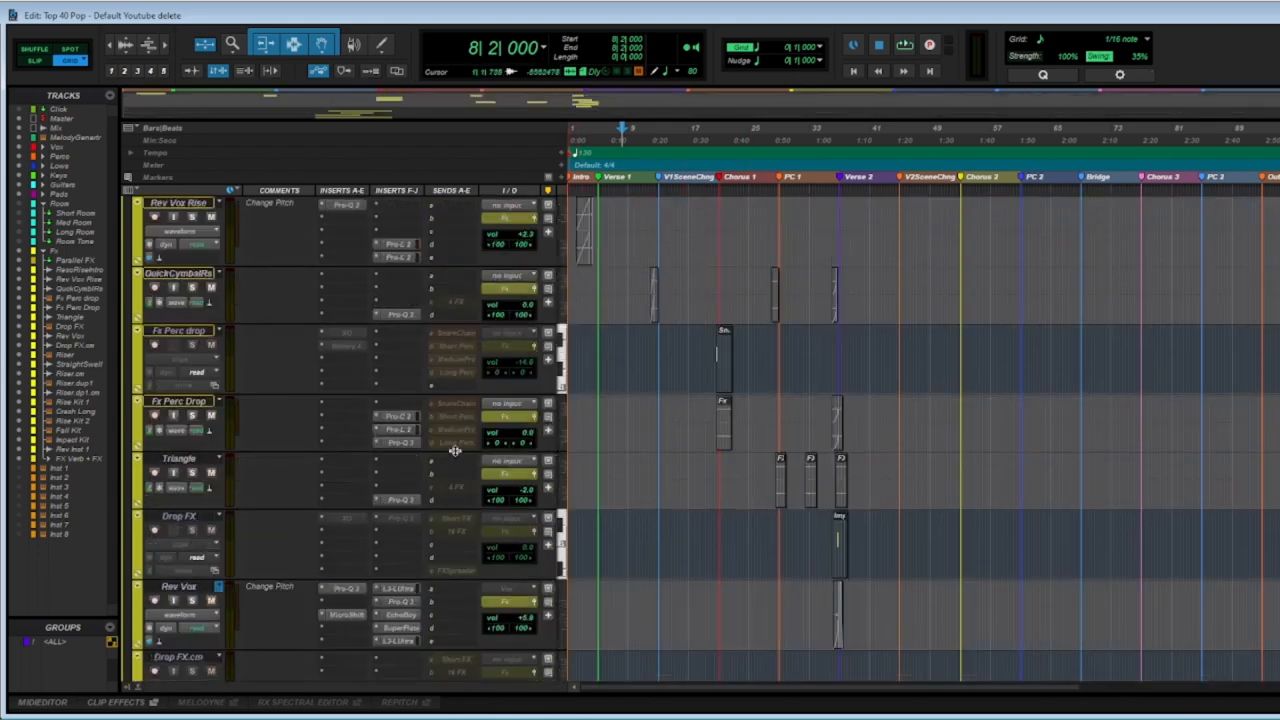
scroll(253, 451, up, 8)
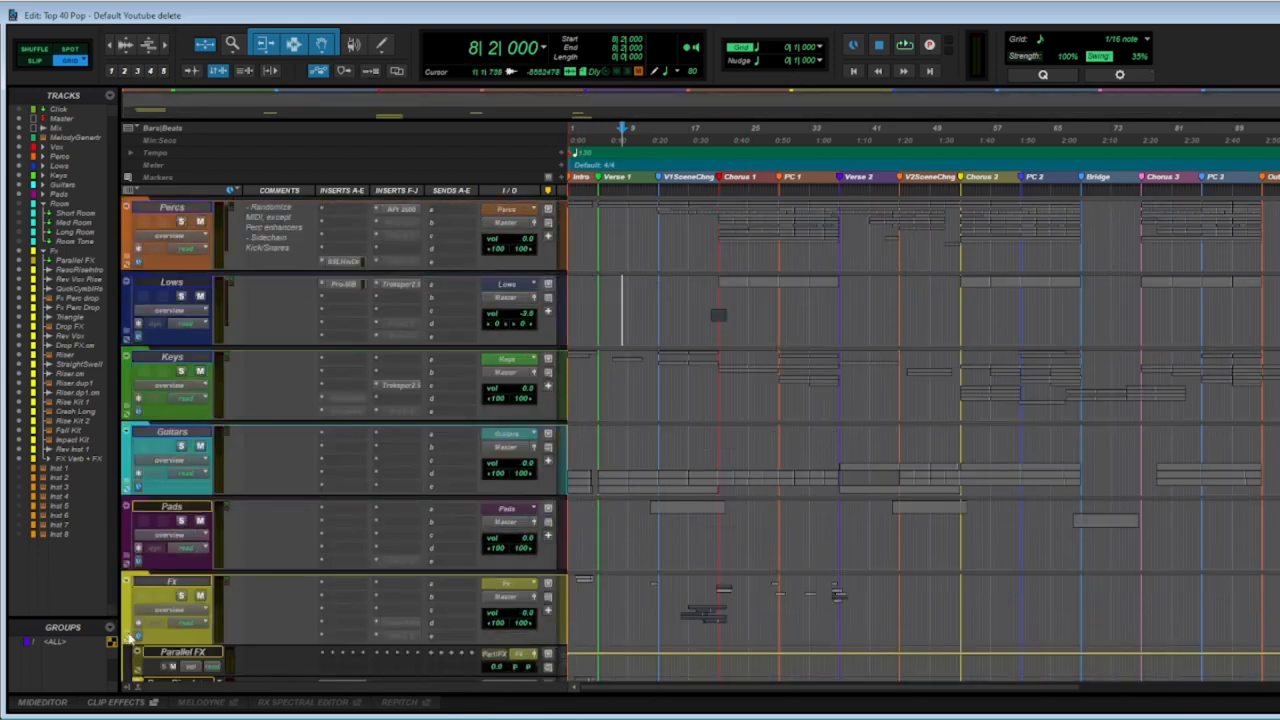
click(128, 638)
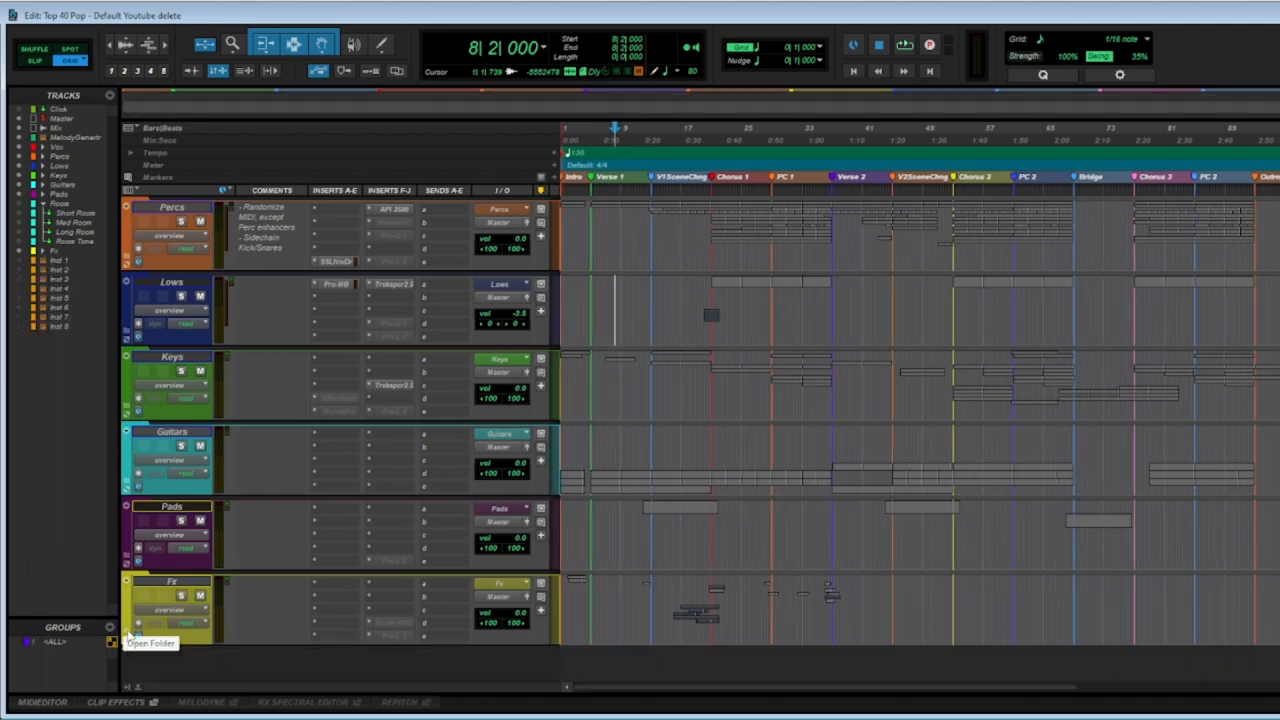
scroll(743, 669, up, 4)
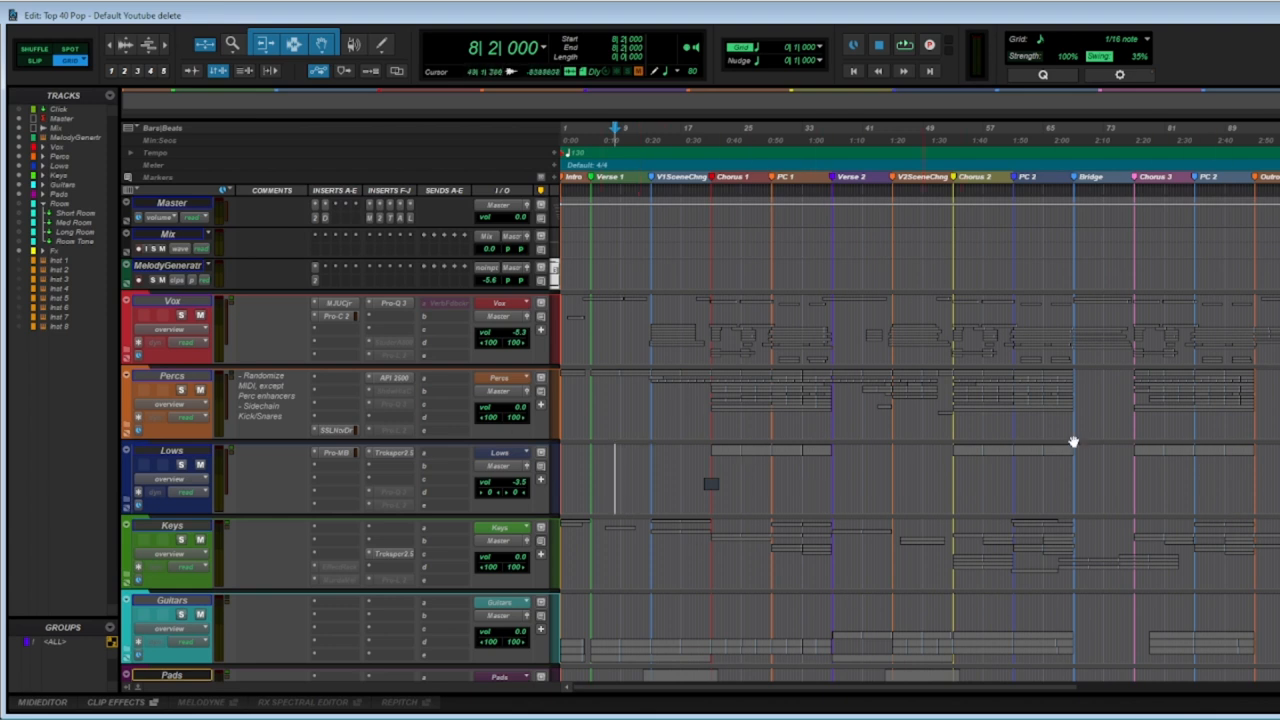
Place the edit cursor at 98|2|000 in the timeline.
scroll(1273, 325, down, 2)
drag(1274, 324, 546, 292)
click(1278, 329)
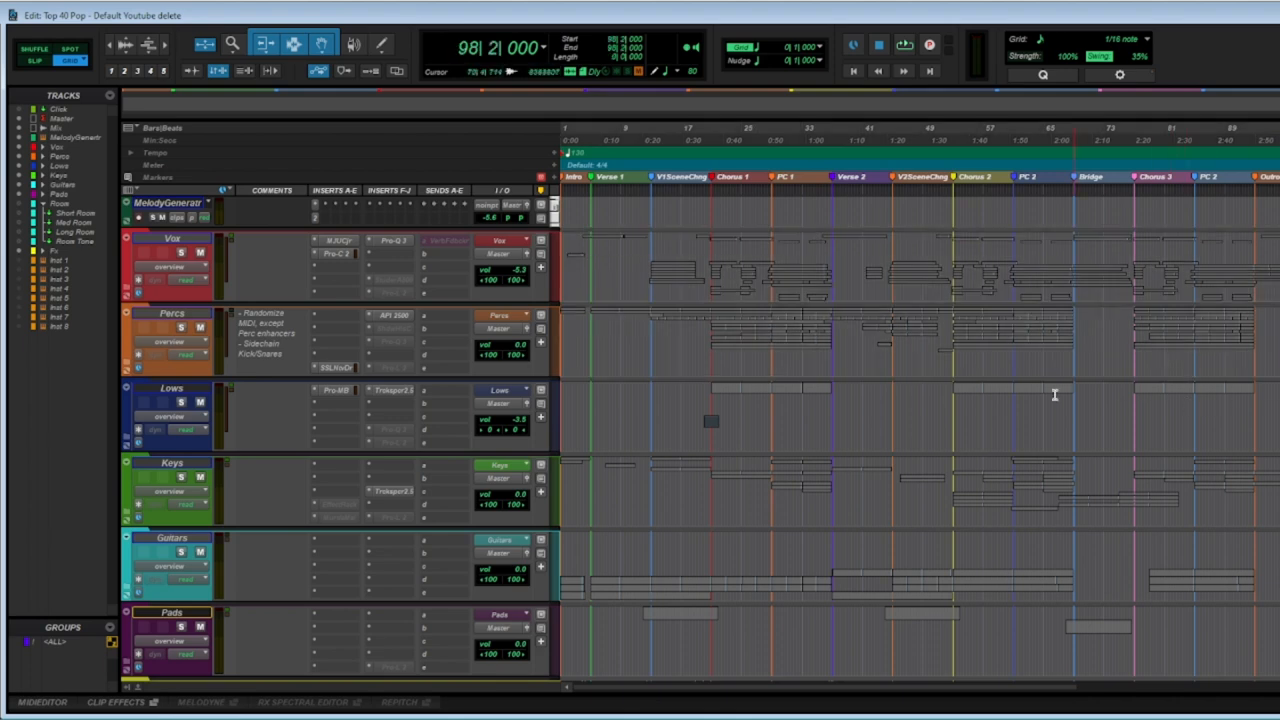
Look over the collapsed folders down to Fx, and view the Percs folder's comments without changing them.
scroll(1171, 397, down, 3)
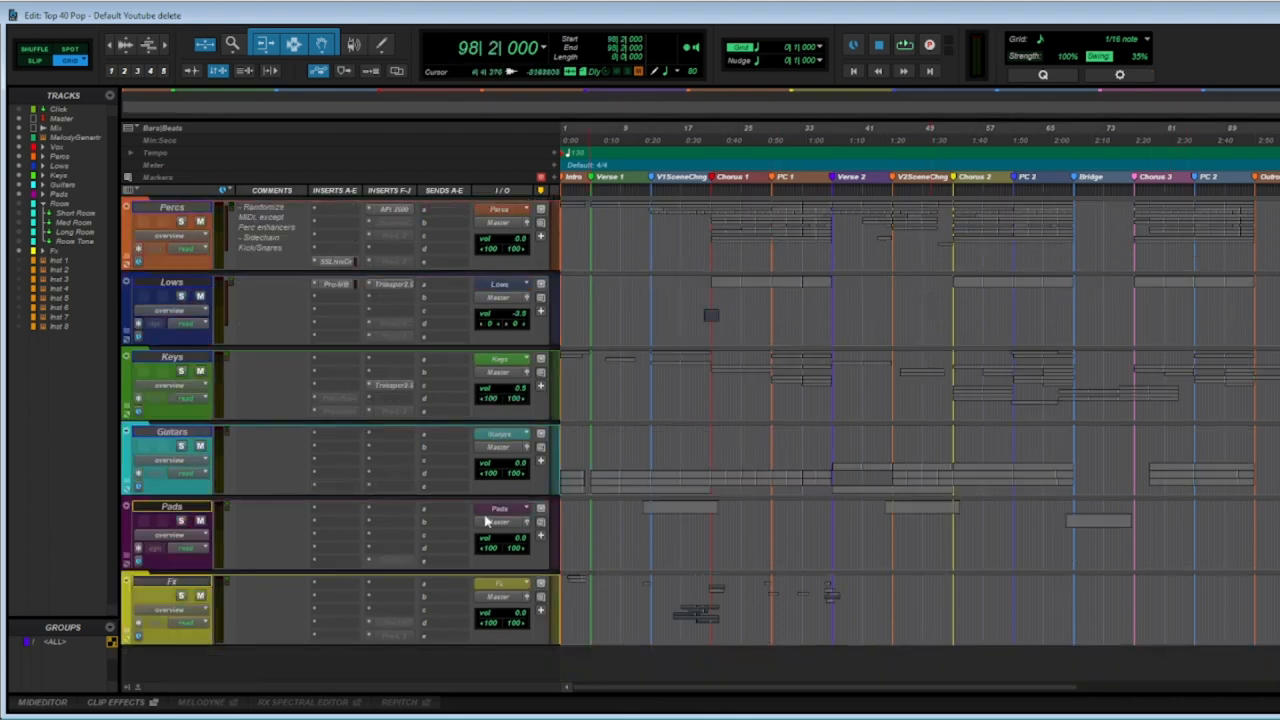
scroll(740, 500, up, 5)
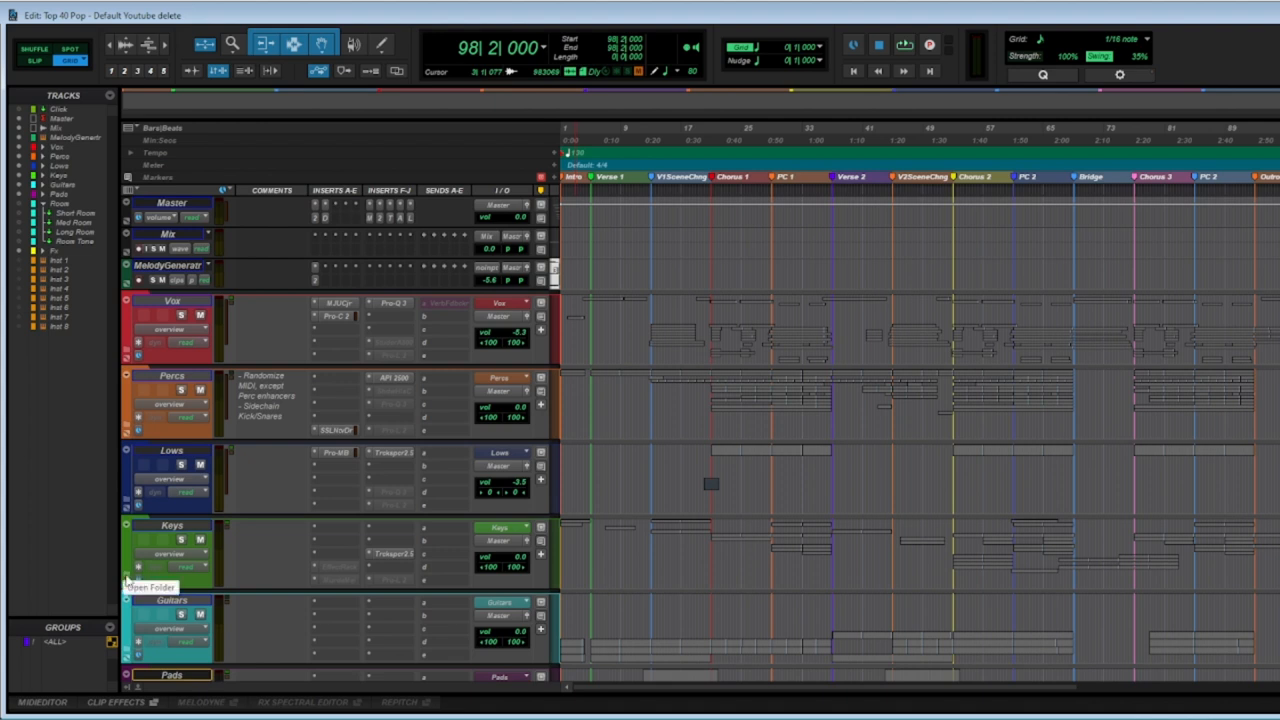
click(285, 418)
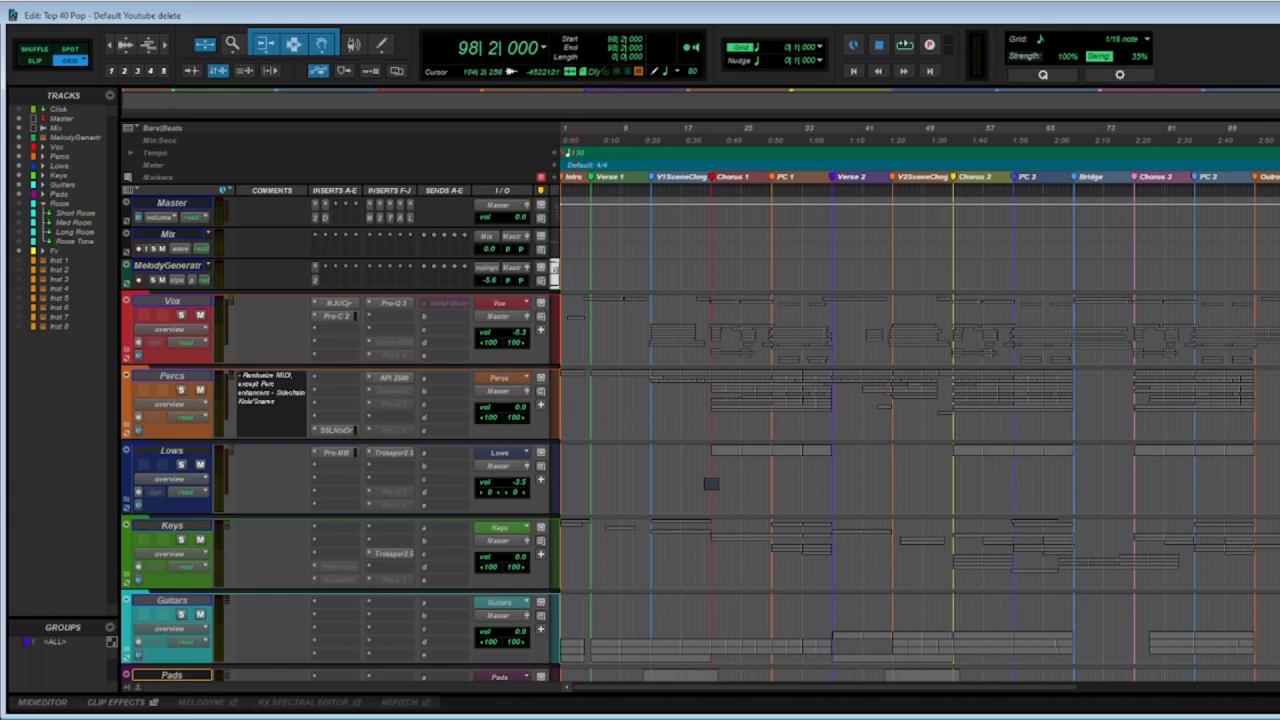
key(Return)
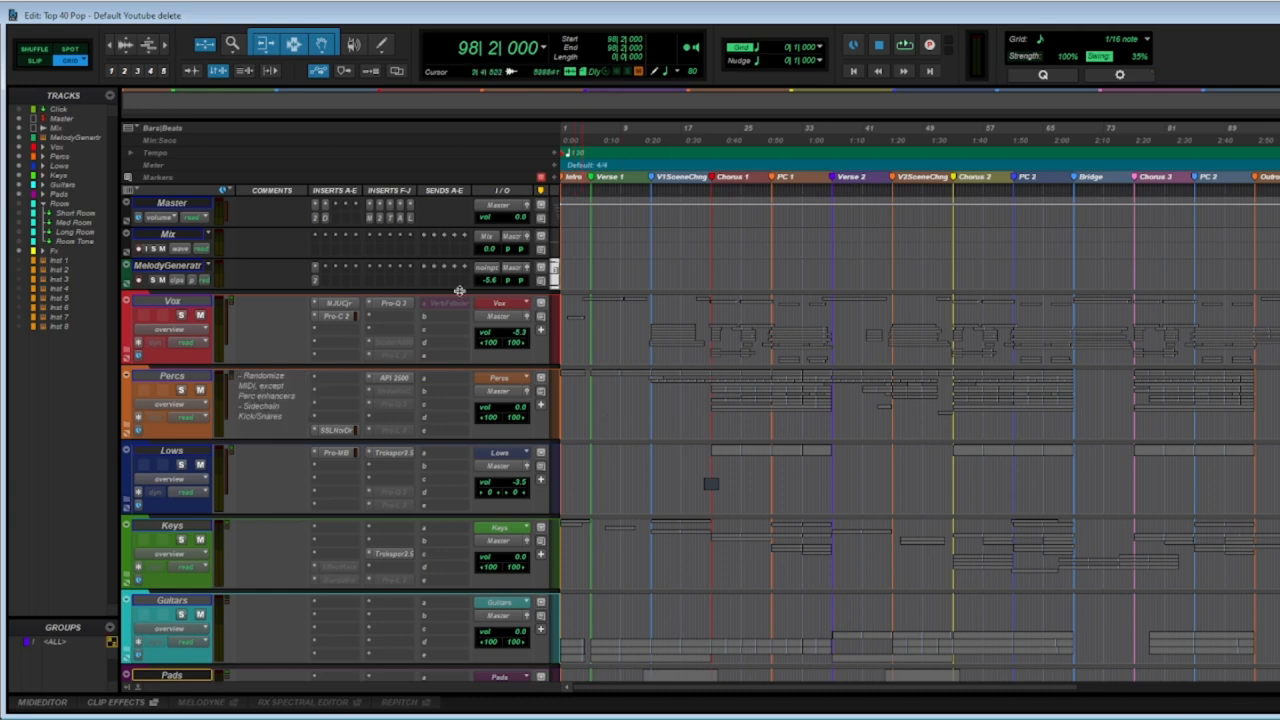